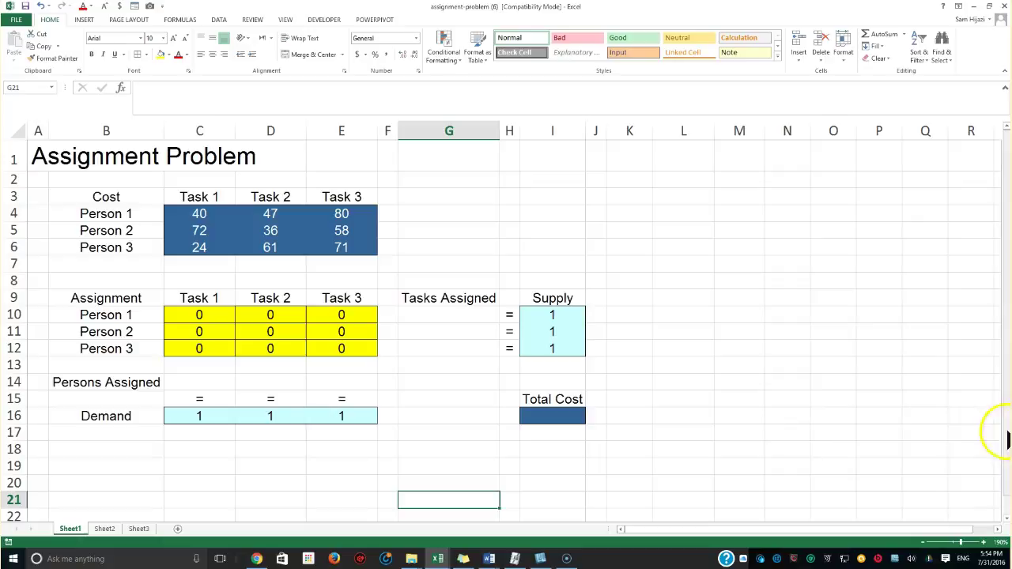
- Examine each person's costs for Tasks 1 to 3 in the cost table, C4:E6
click(196, 216)
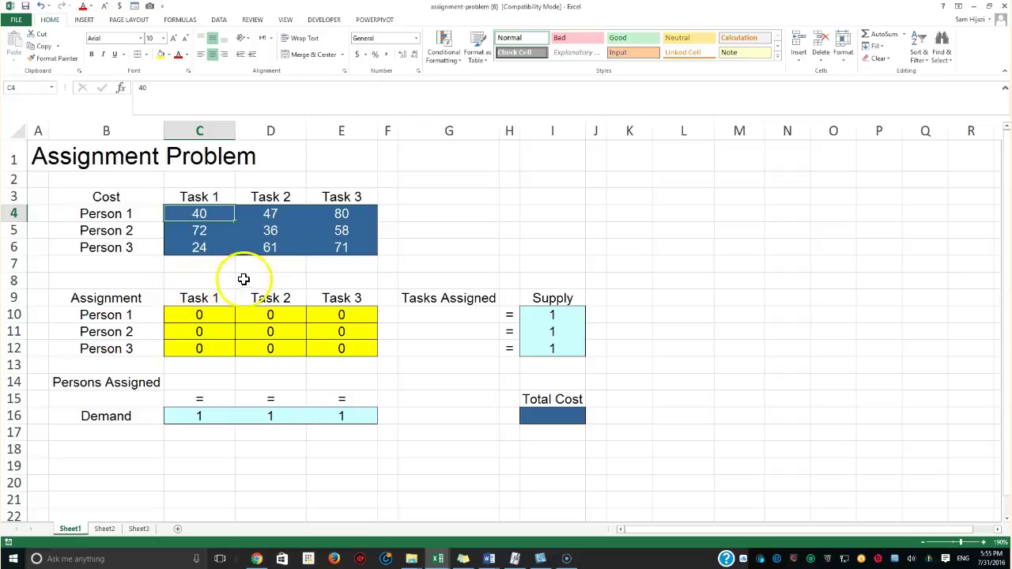
click(225, 224)
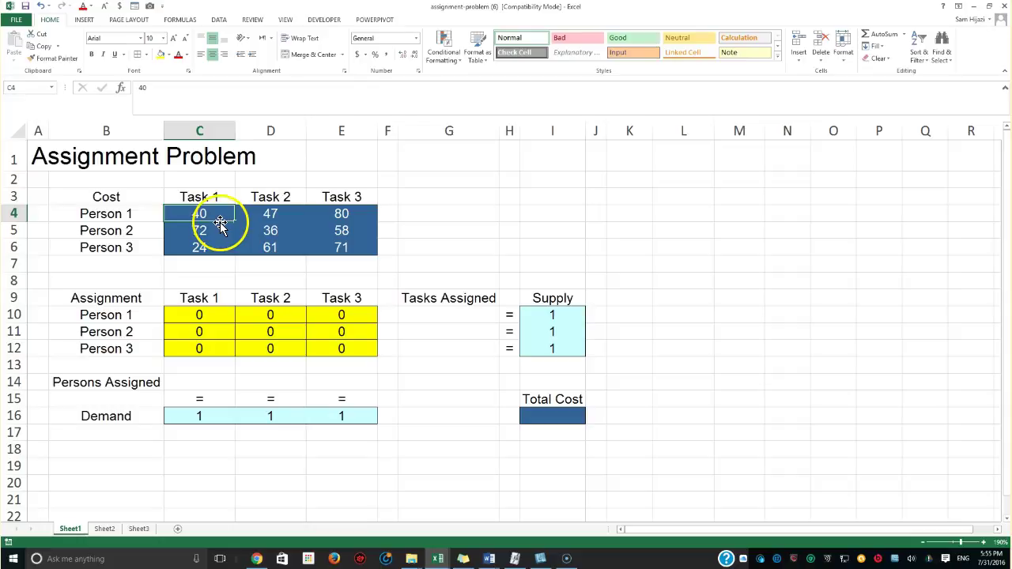
click(260, 216)
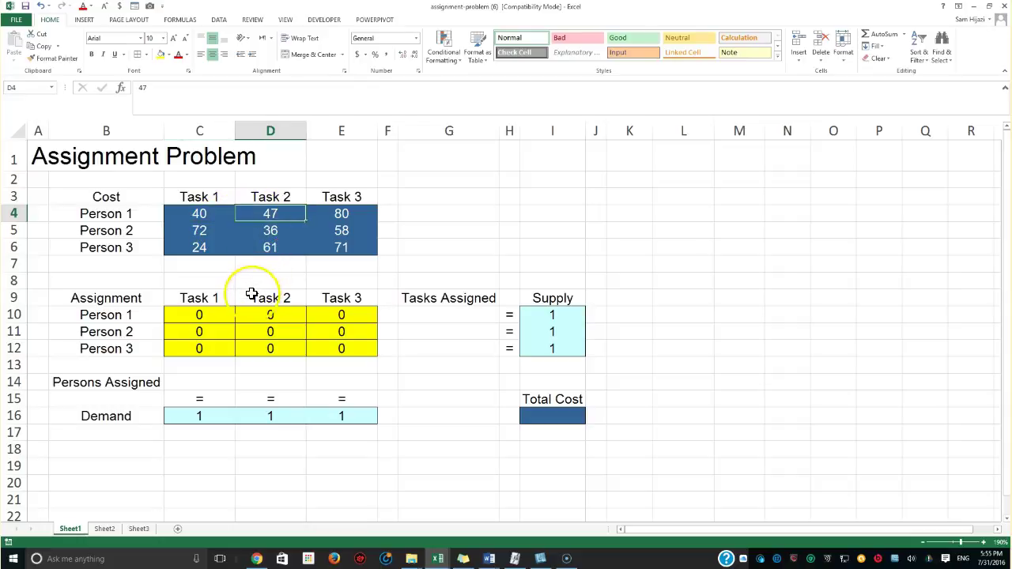
click(341, 216)
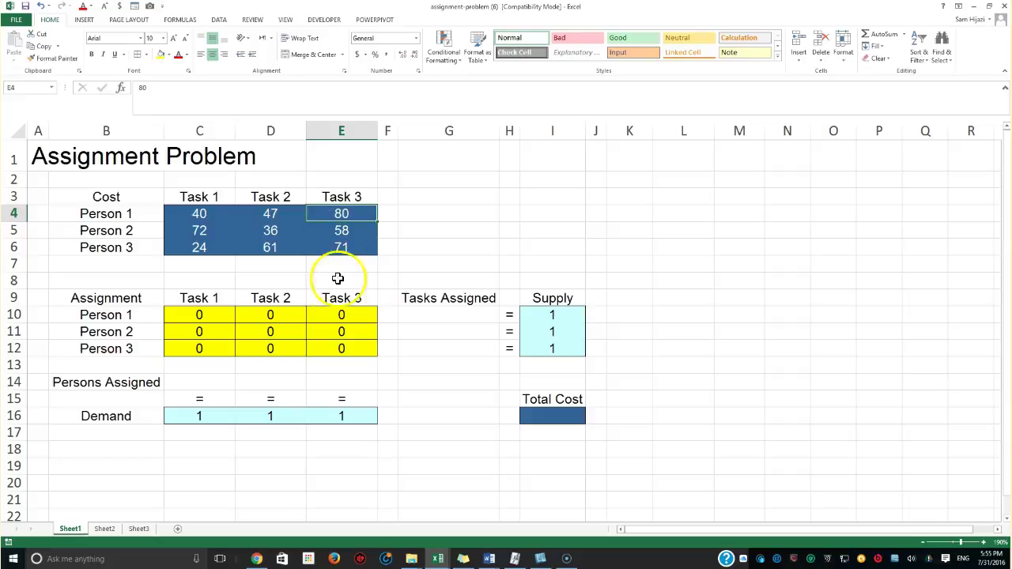
drag(184, 214, 325, 220)
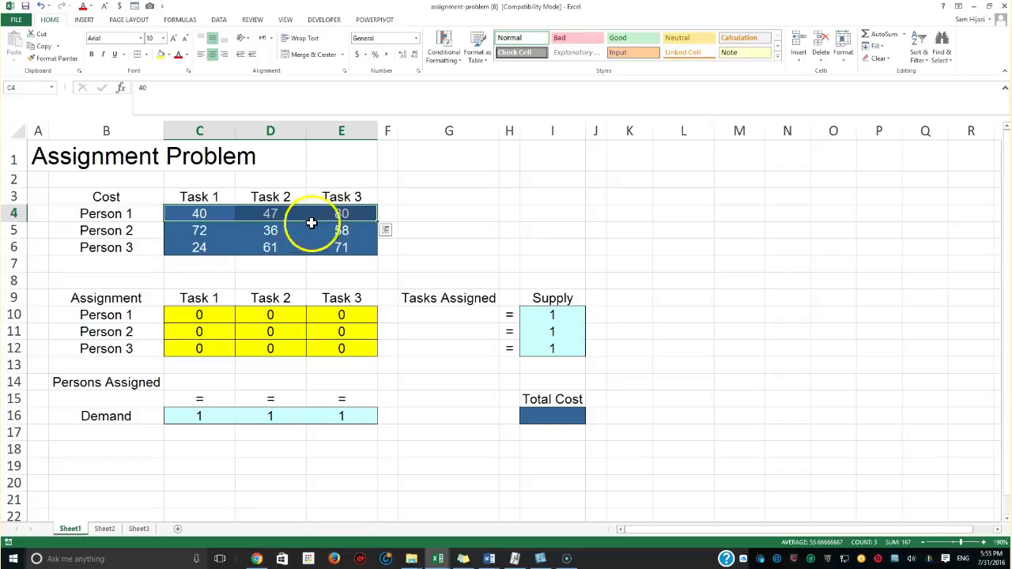
click(197, 231)
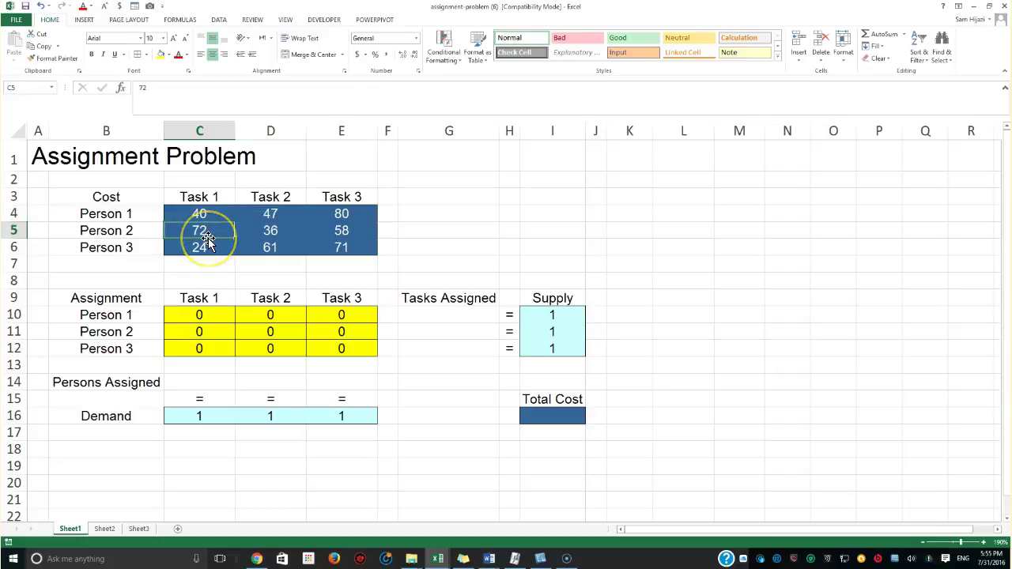
click(221, 239)
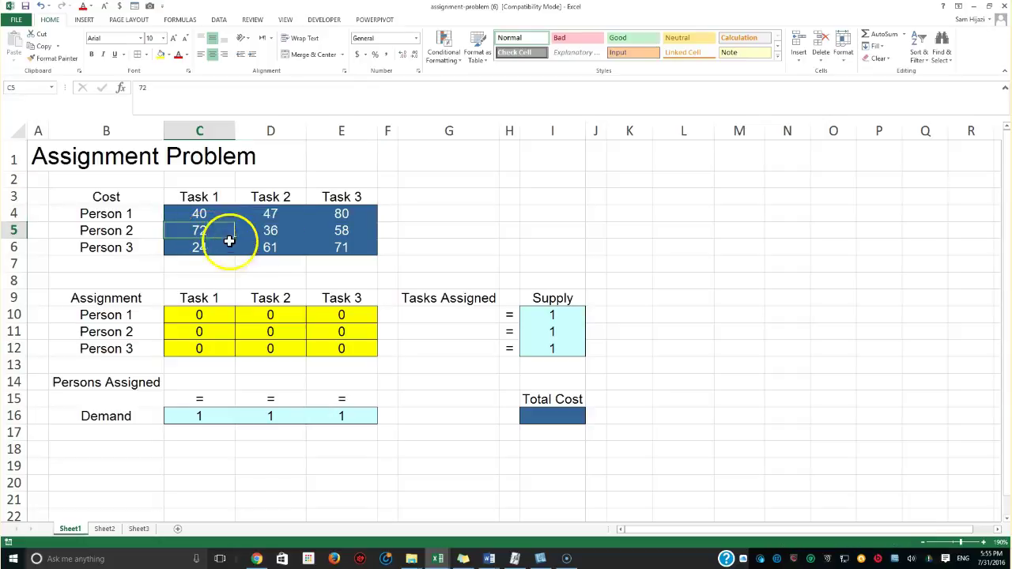
click(270, 233)
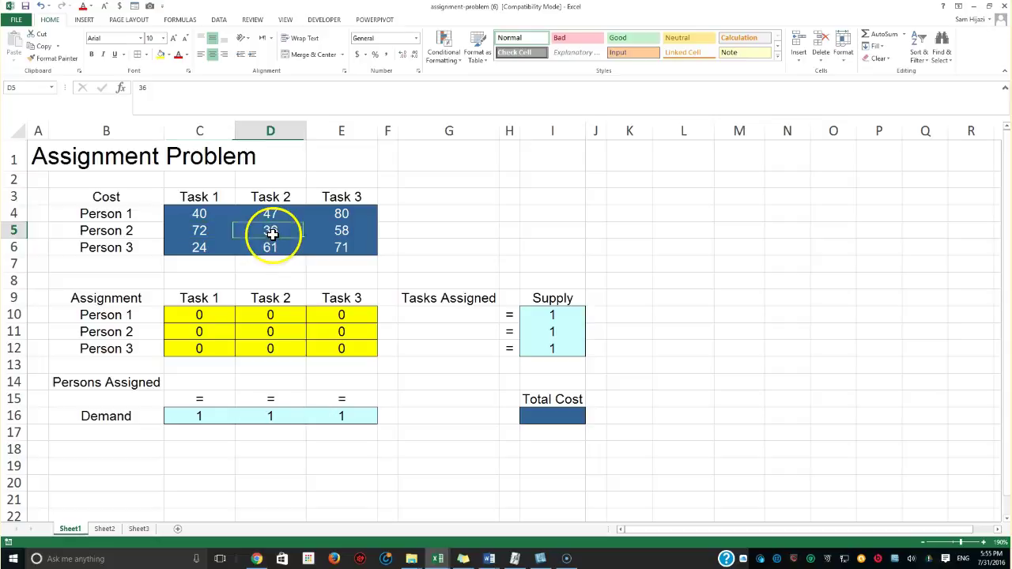
click(342, 231)
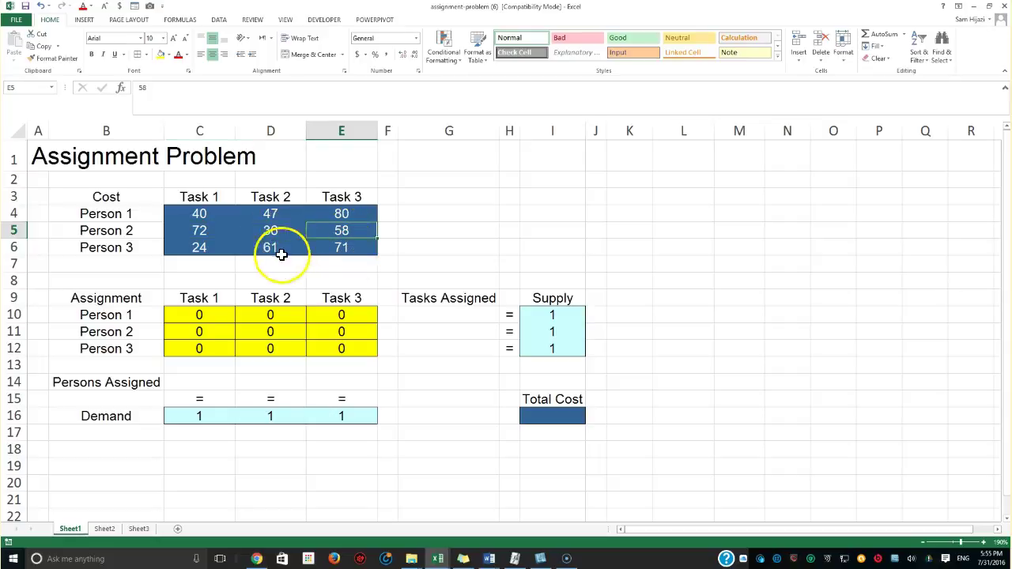
click(199, 248)
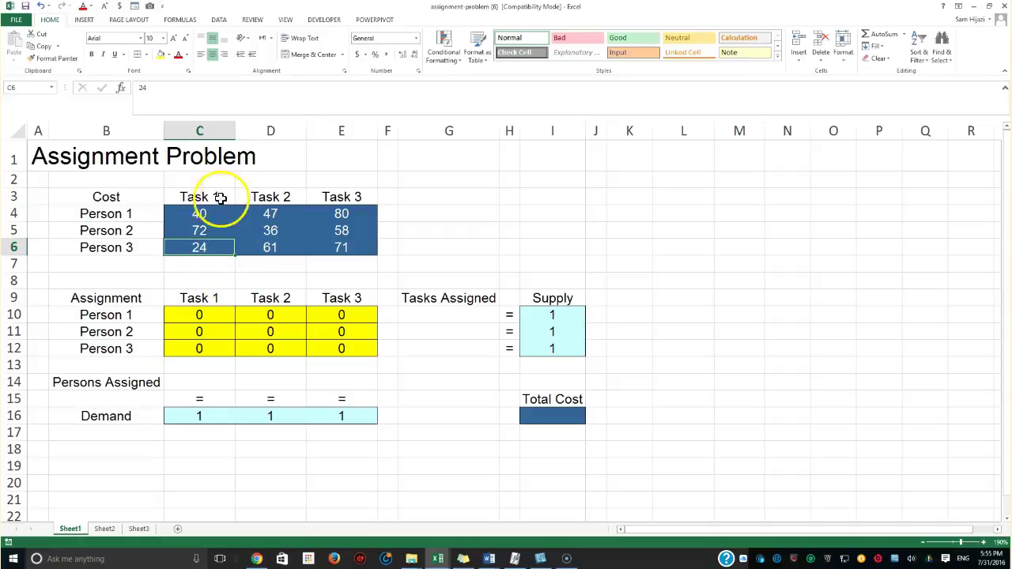
click(281, 245)
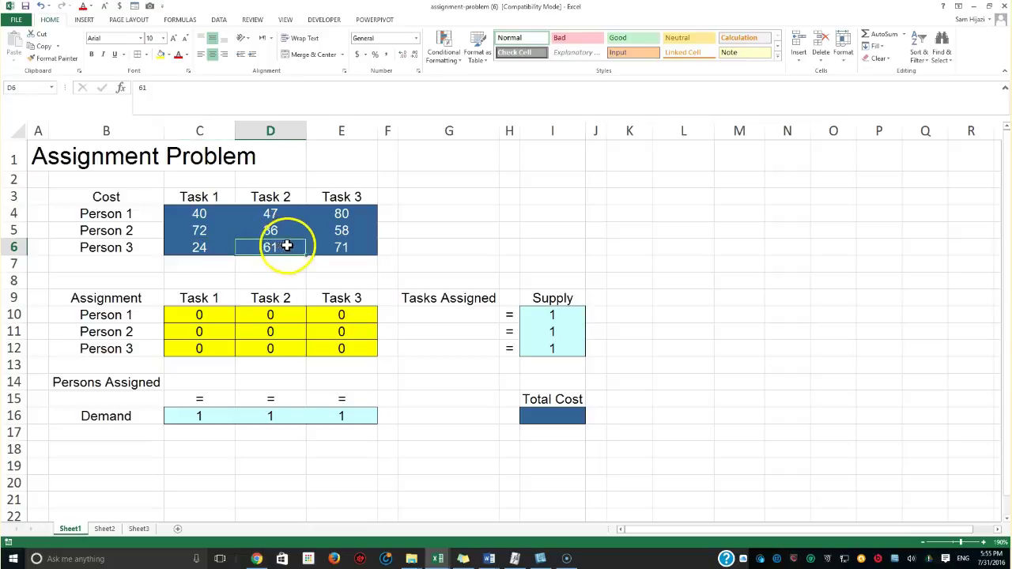
click(345, 249)
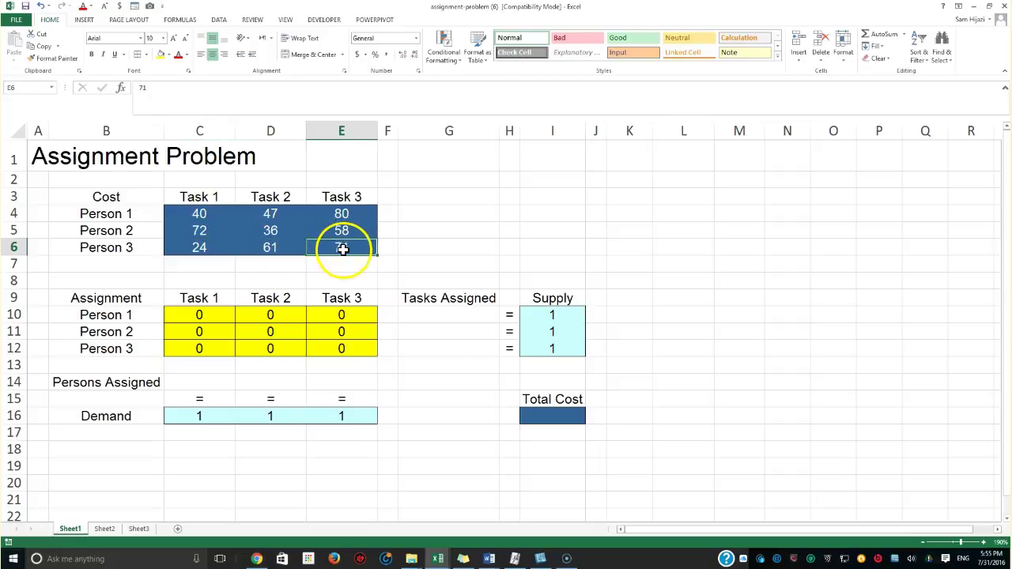
click(271, 248)
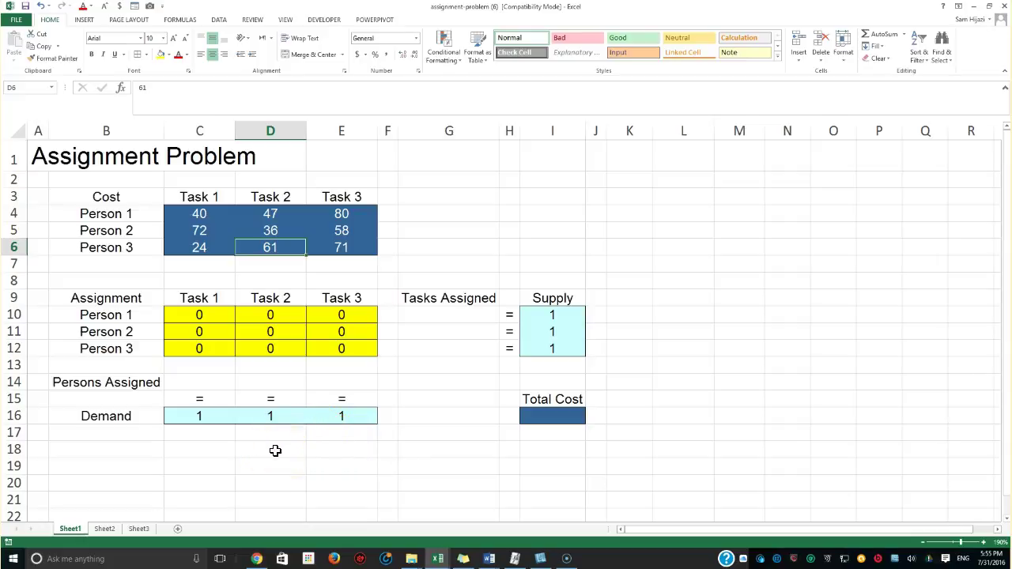
- Examine the assignment grid C10:E12 together with the supply value and the equality signs in H10:H12
click(228, 319)
drag(230, 320, 322, 351)
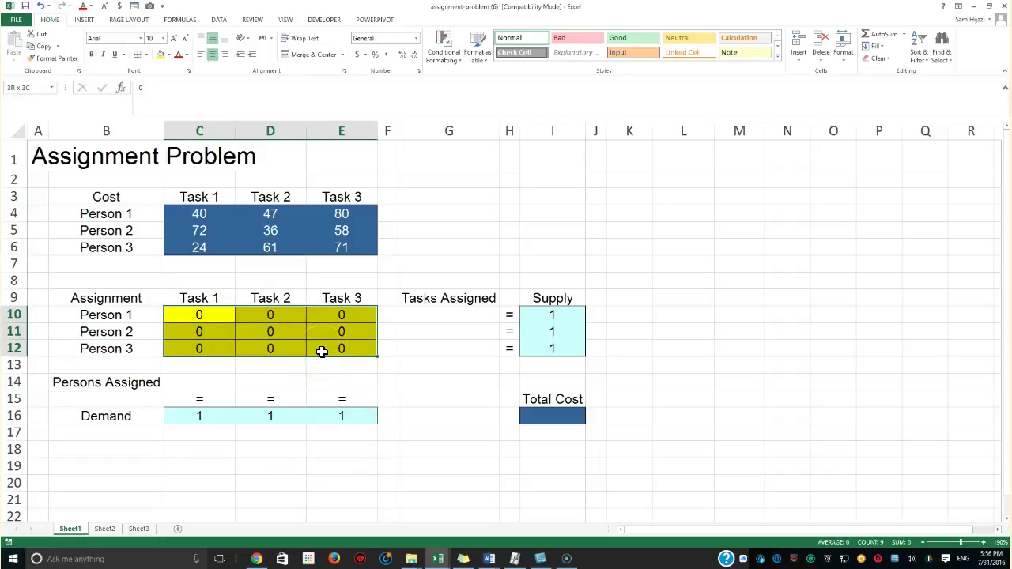
click(141, 313)
drag(191, 317, 327, 319)
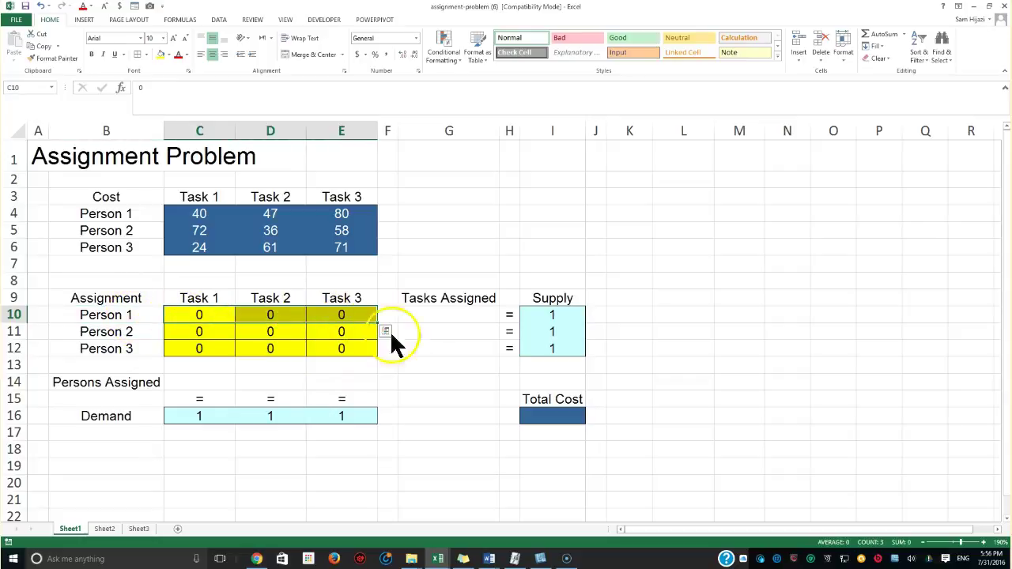
click(556, 316)
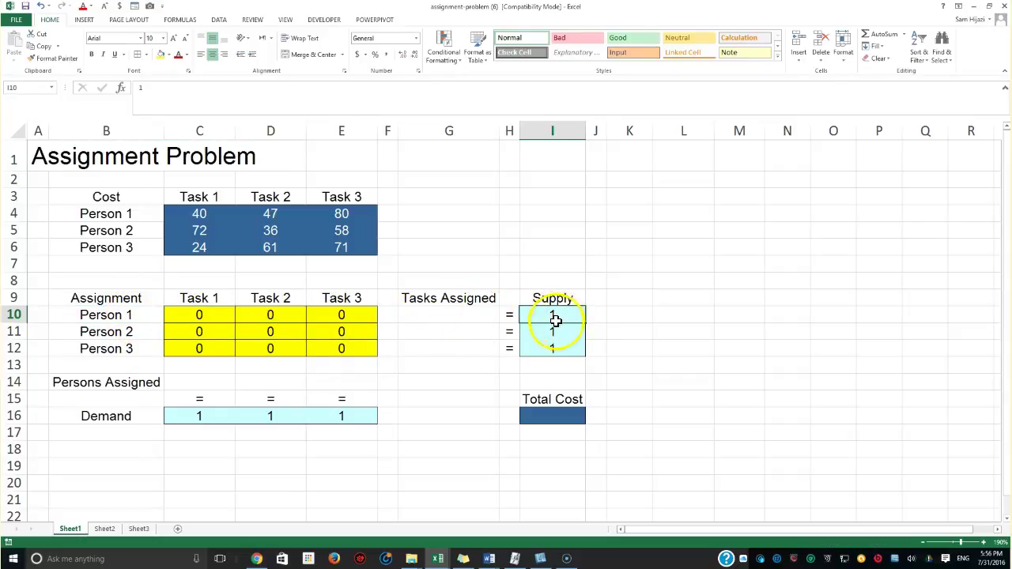
click(509, 315)
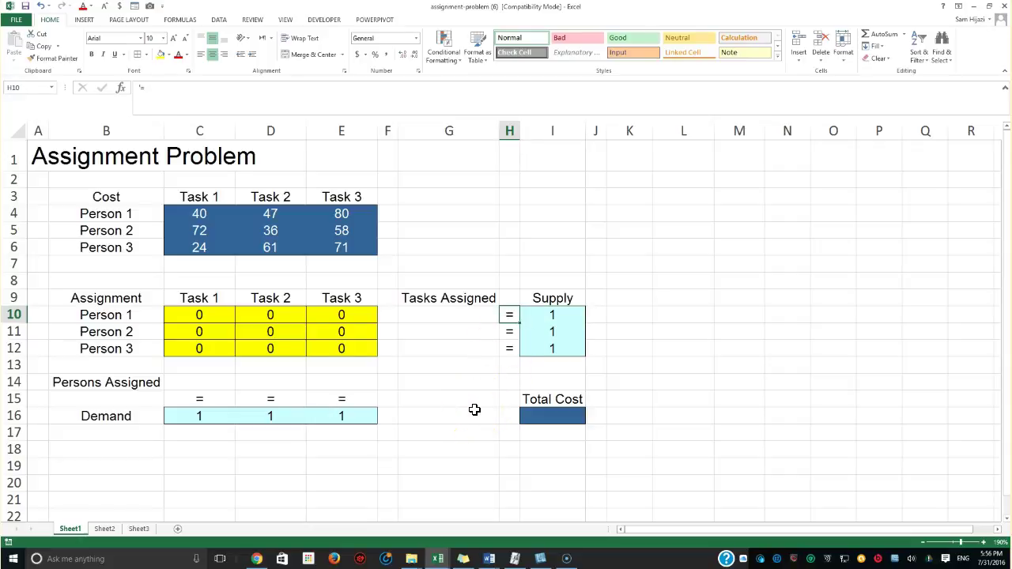
click(460, 313)
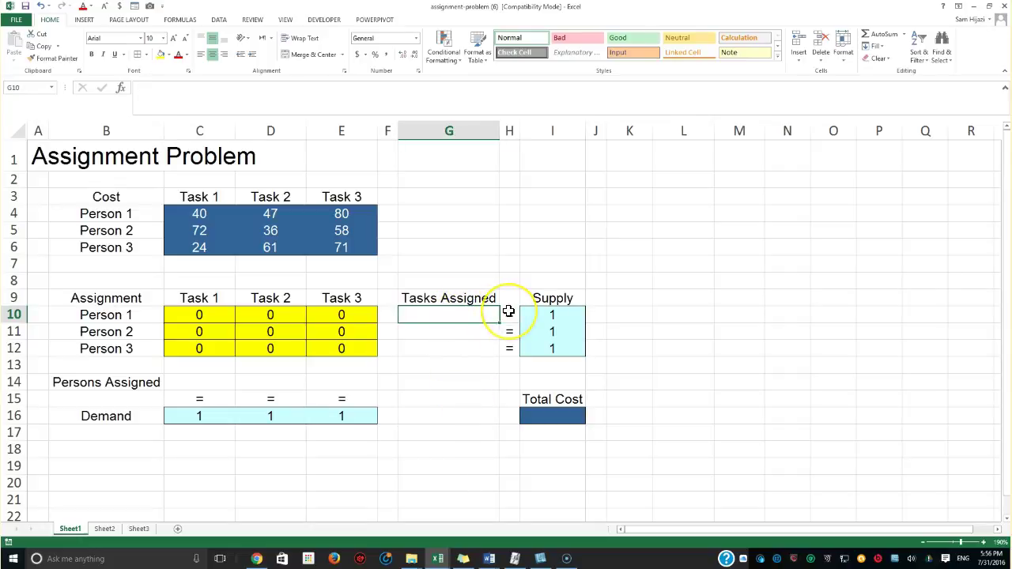
click(509, 313)
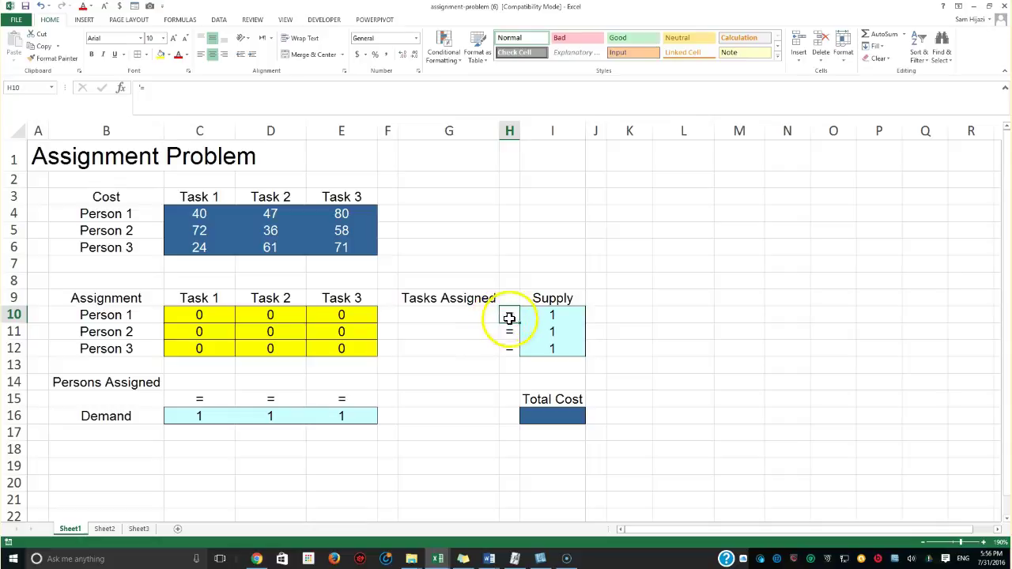
key(Down)
key(Down)
click(511, 317)
click(511, 332)
click(507, 348)
- Examine how the assignment rows and task columns relate to the empty Tasks Assigned and Persons Assigned cells
click(468, 314)
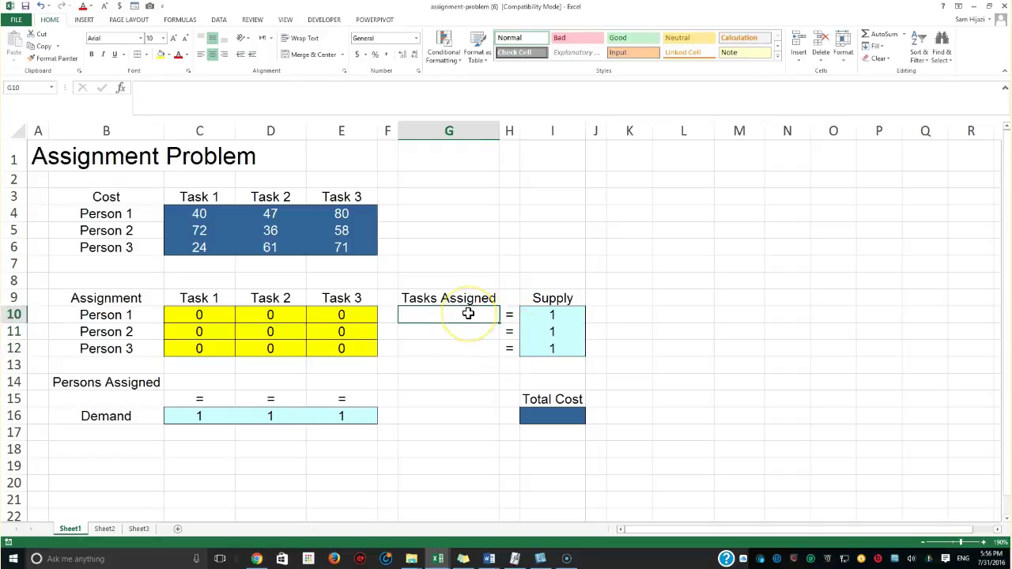
click(119, 315)
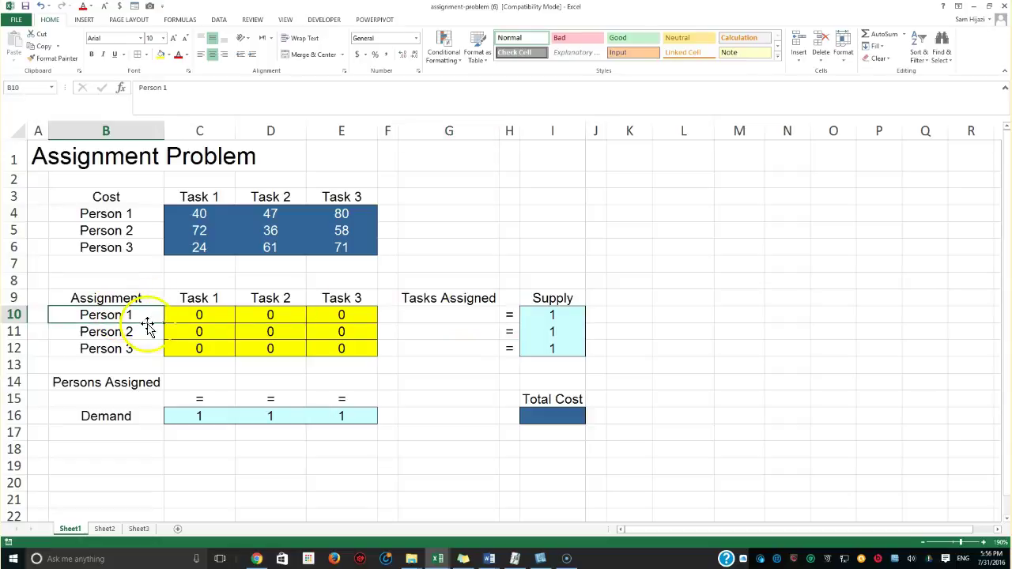
drag(194, 316, 339, 323)
click(432, 316)
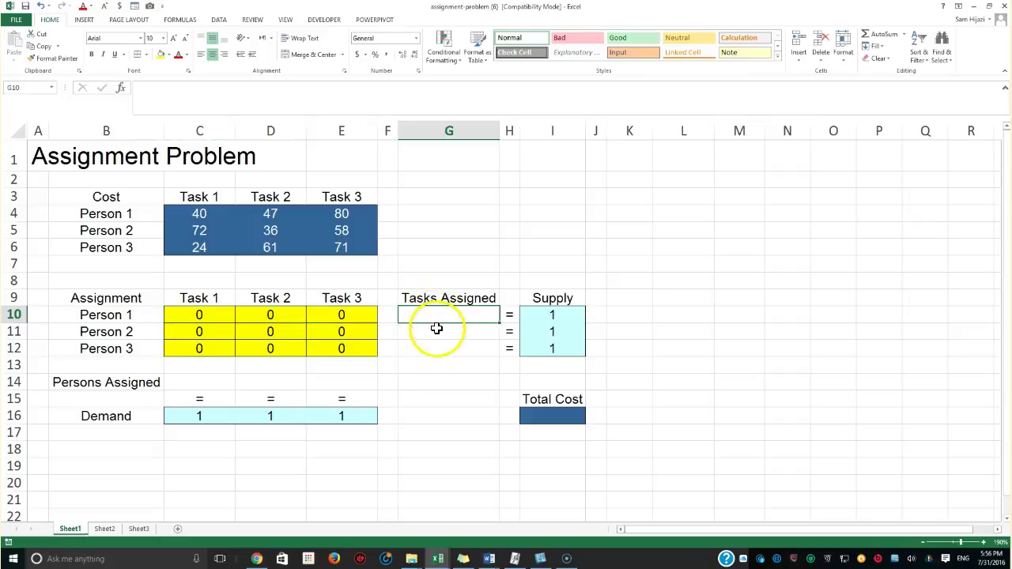
click(433, 335)
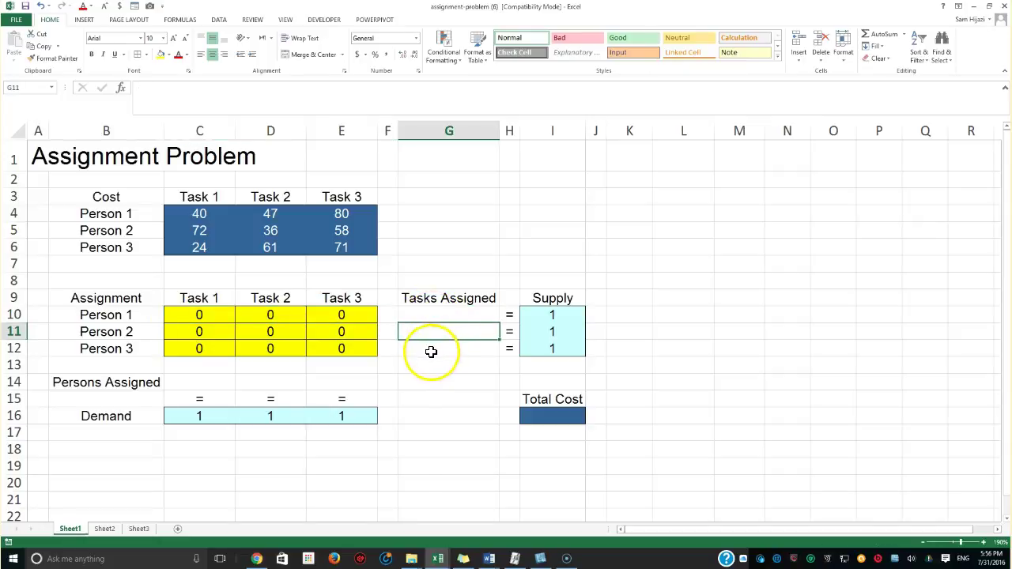
click(431, 351)
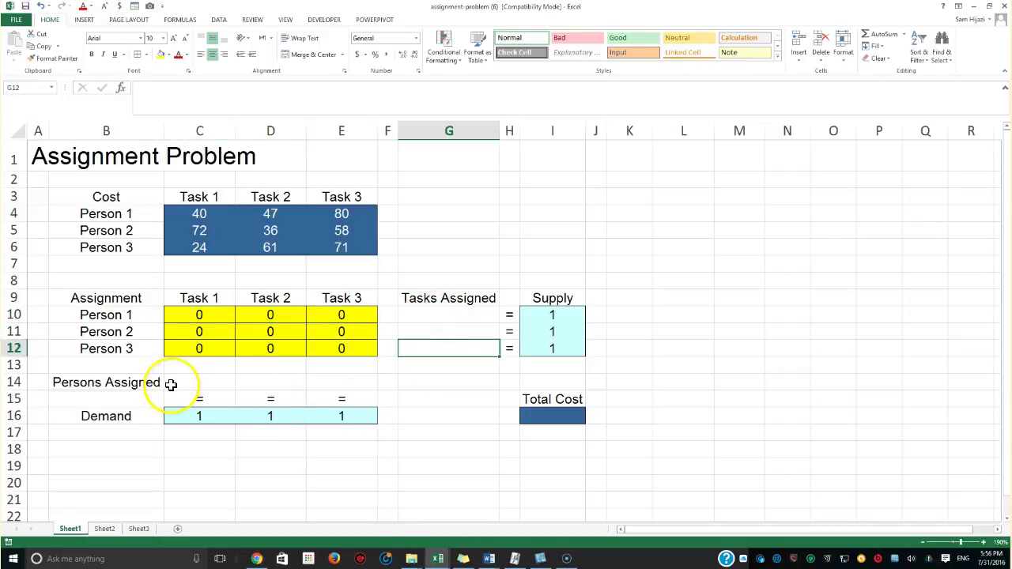
click(195, 382)
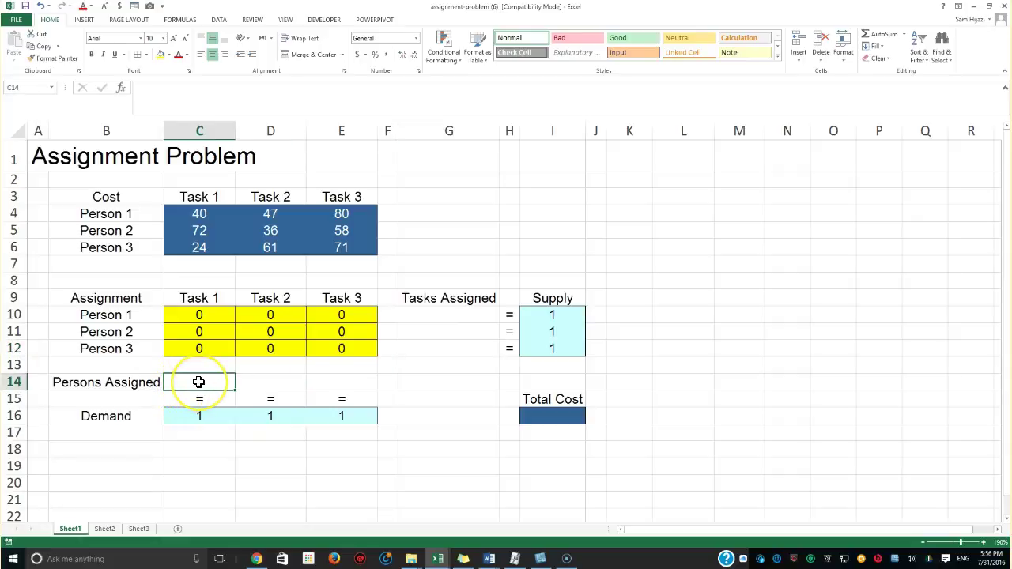
click(198, 382)
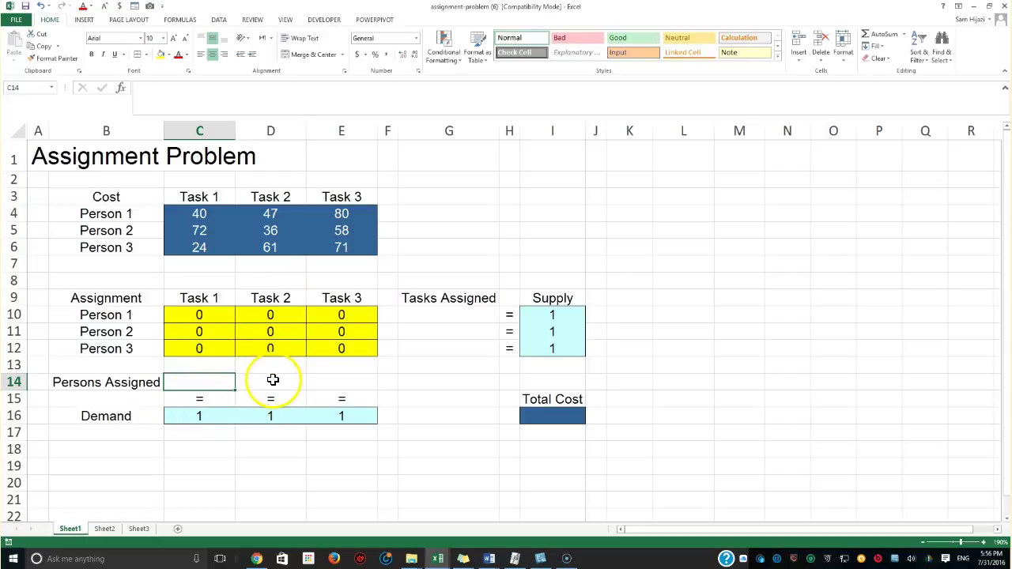
click(348, 297)
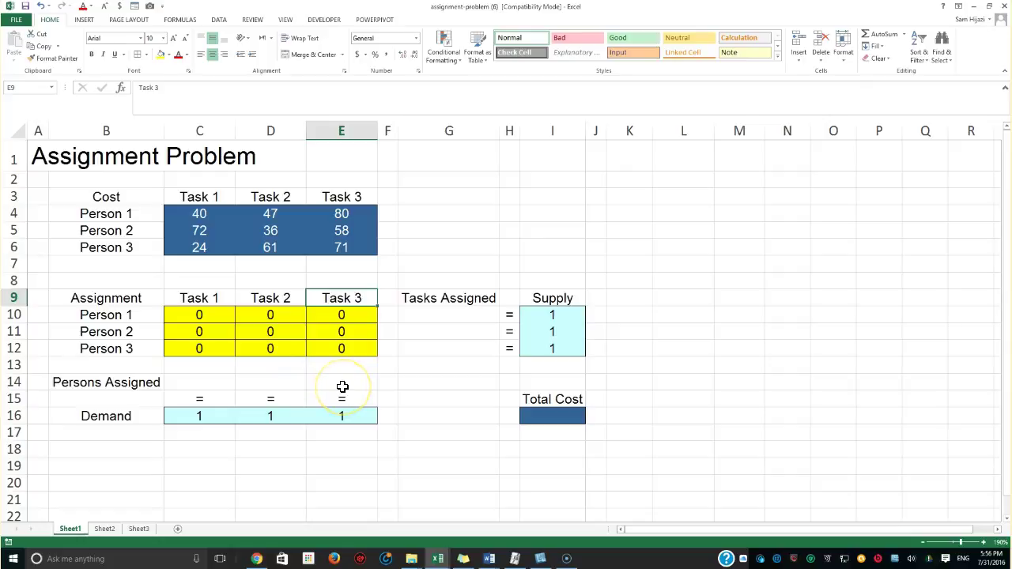
- Sum Person 1's assignments C10:E10 in Tasks Assigned cell G10 and fill the formula down to G12
click(426, 310)
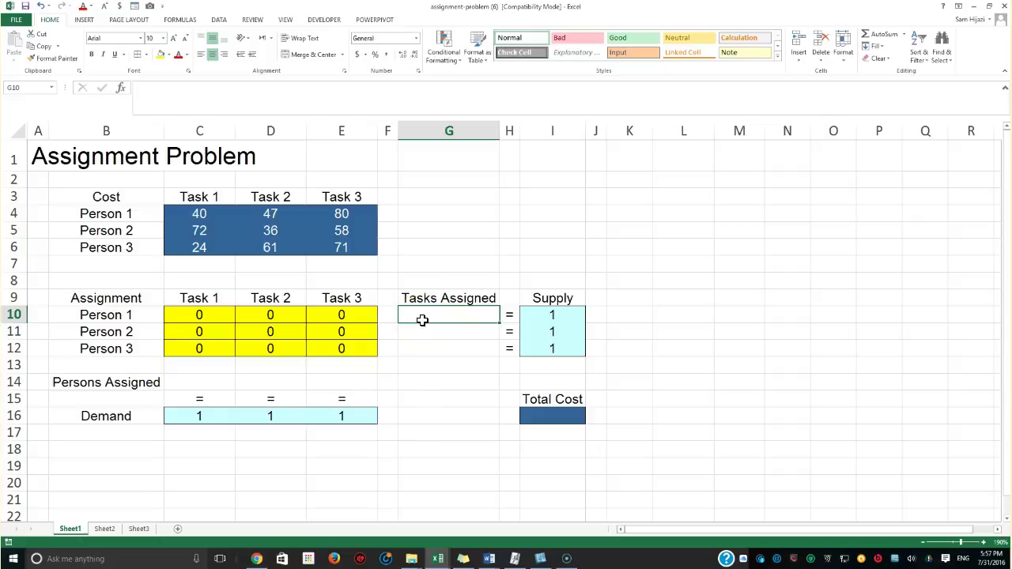
text(=sum()
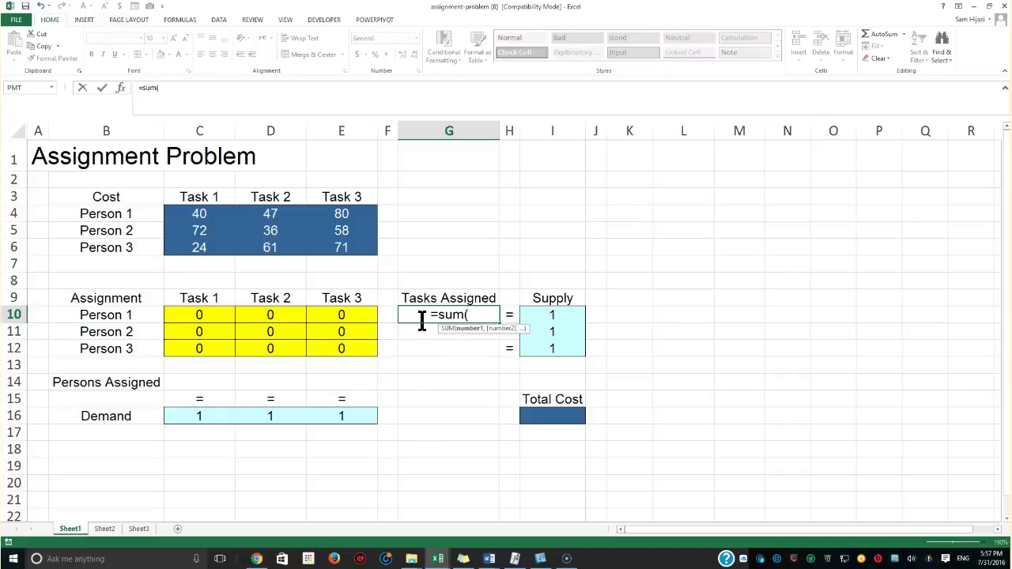
drag(197, 313, 352, 308)
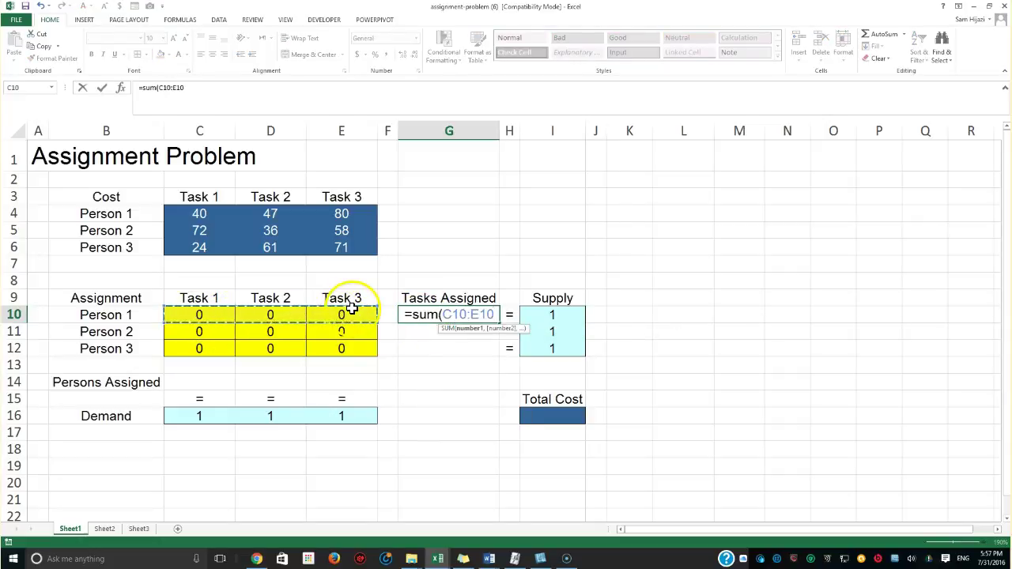
key(Return)
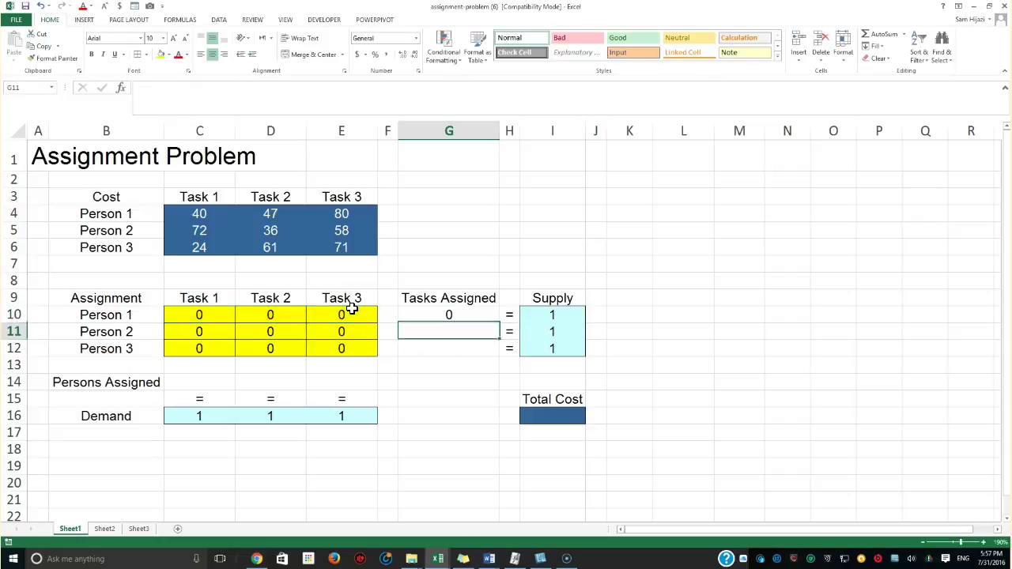
click(481, 315)
drag(499, 323, 487, 348)
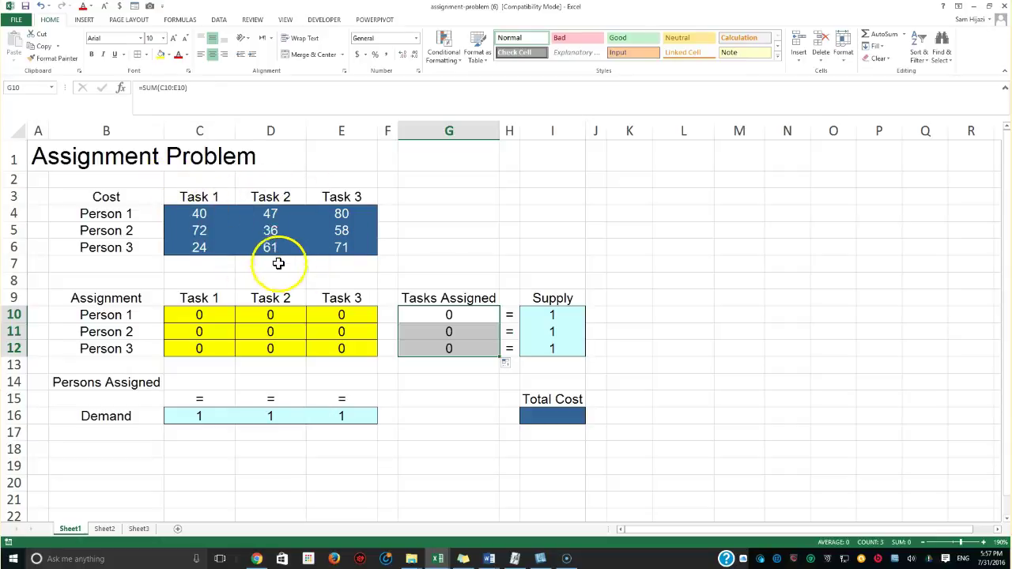
- Sum Task 1's assignments C10:C12 in Persons Assigned cell C14 and fill the formula across to E14
click(442, 311)
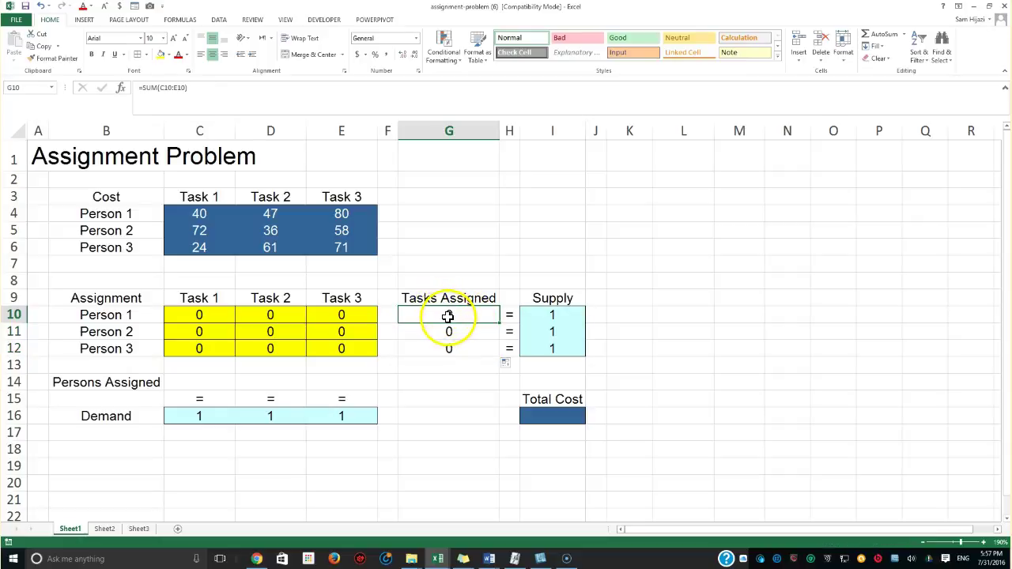
click(557, 415)
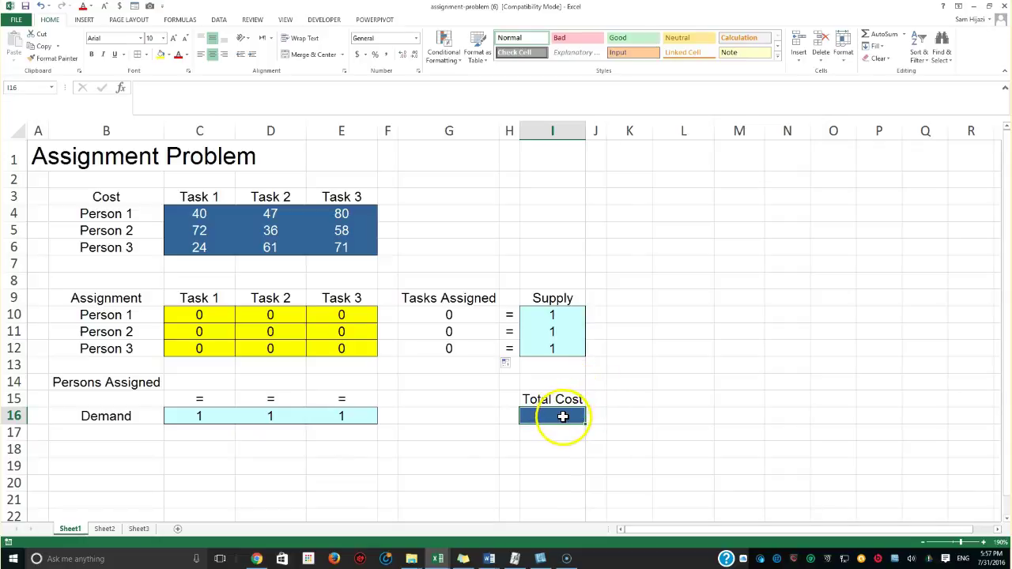
click(193, 383)
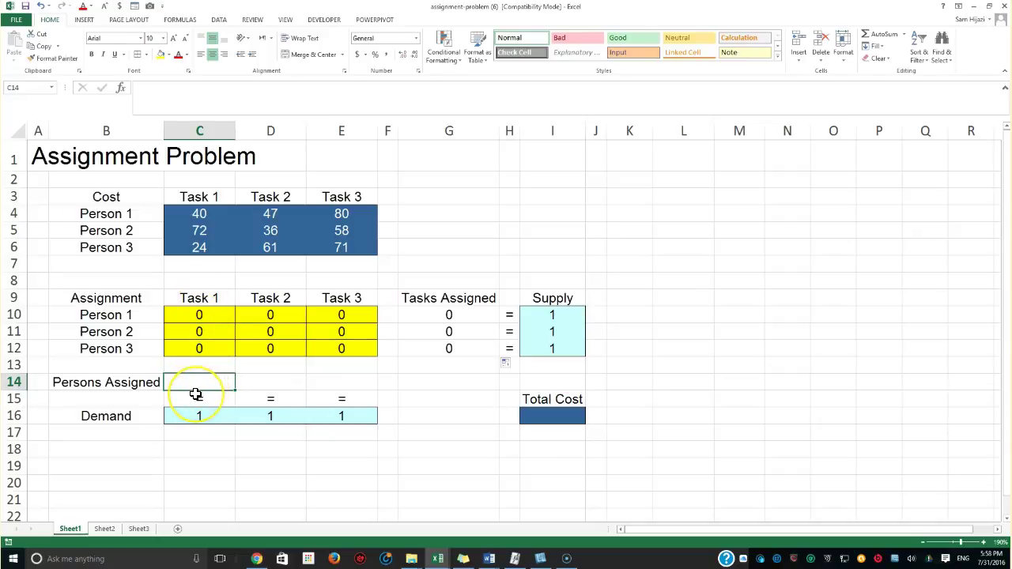
text(=sum()
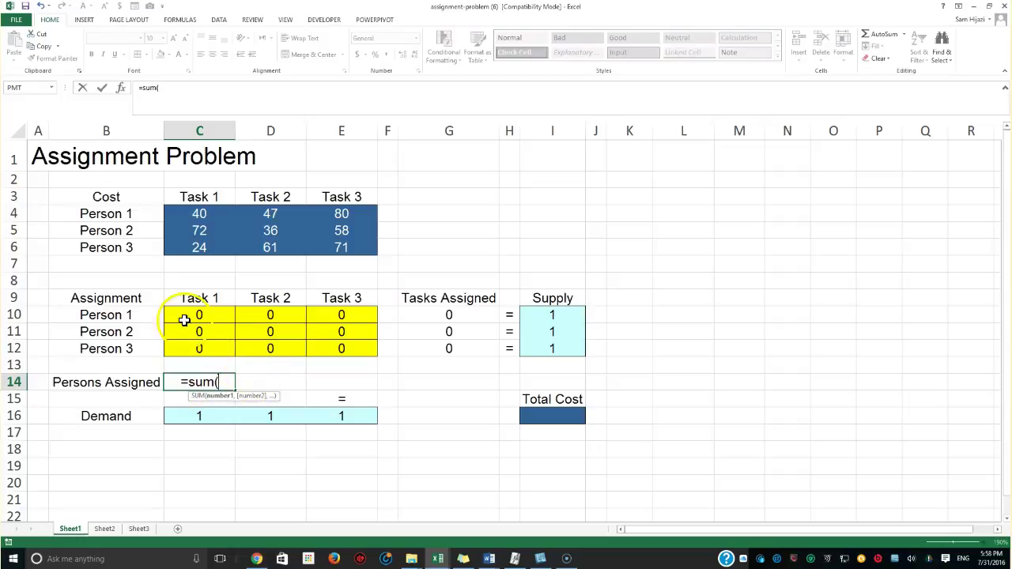
drag(185, 319, 175, 347)
text())
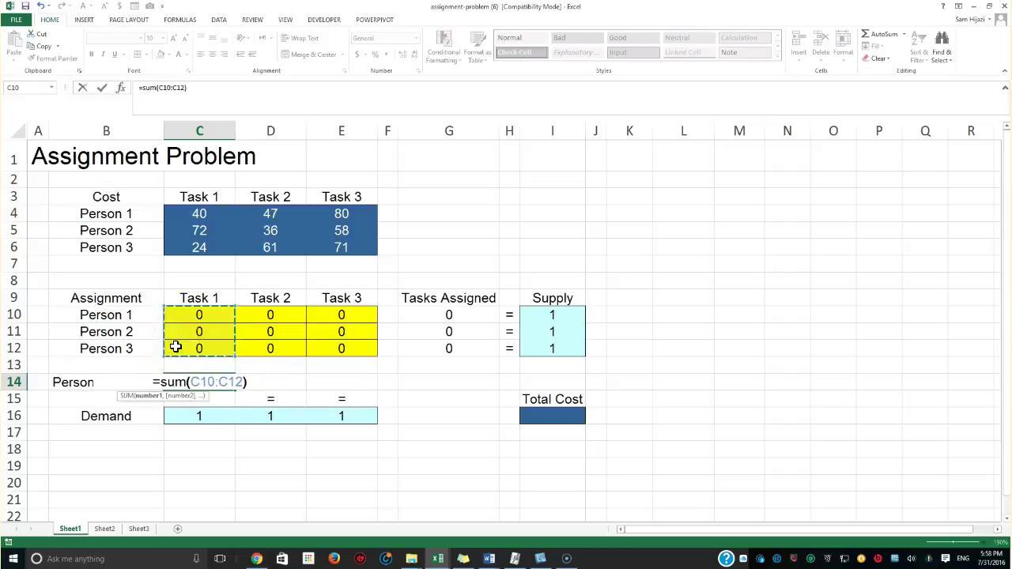
key(Return)
click(197, 398)
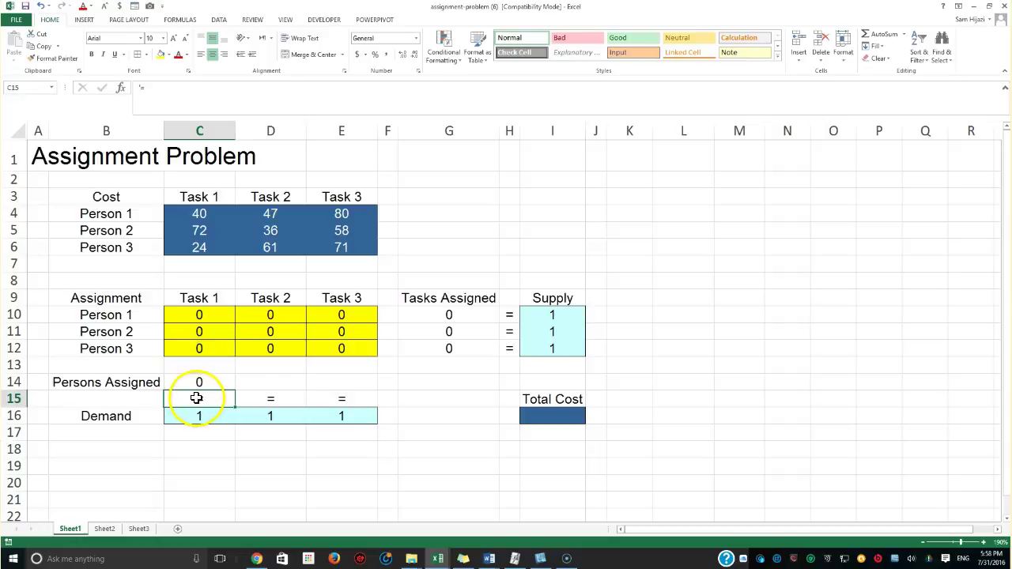
click(199, 384)
drag(236, 389, 352, 387)
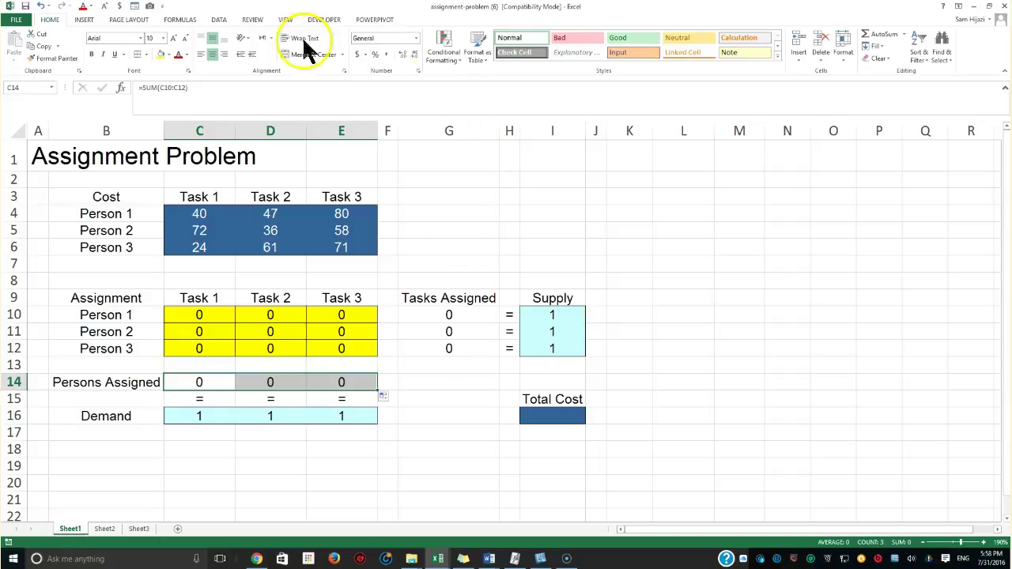
- Check the workbook's defined names in the Name Manager and close it
click(181, 20)
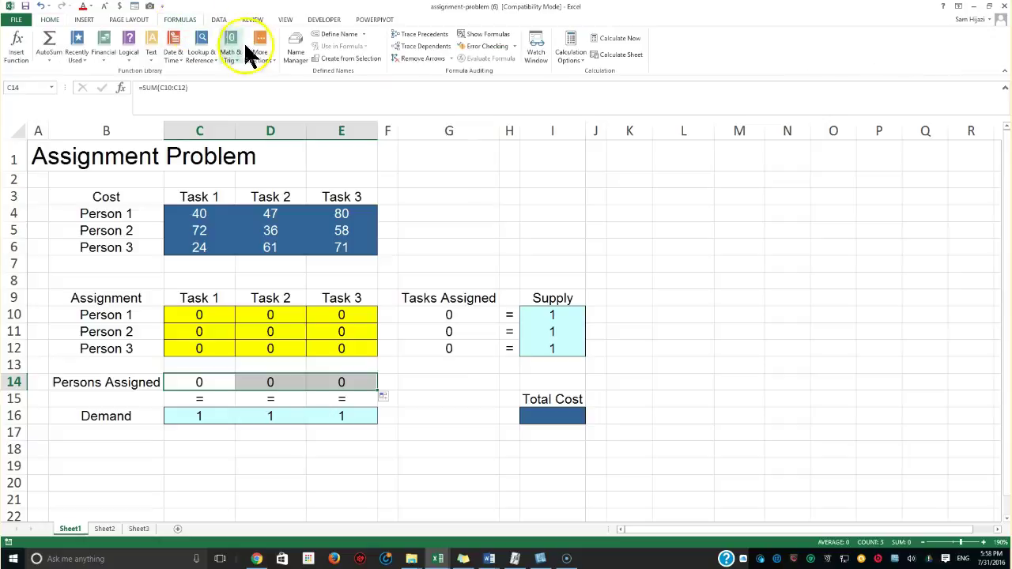
click(295, 53)
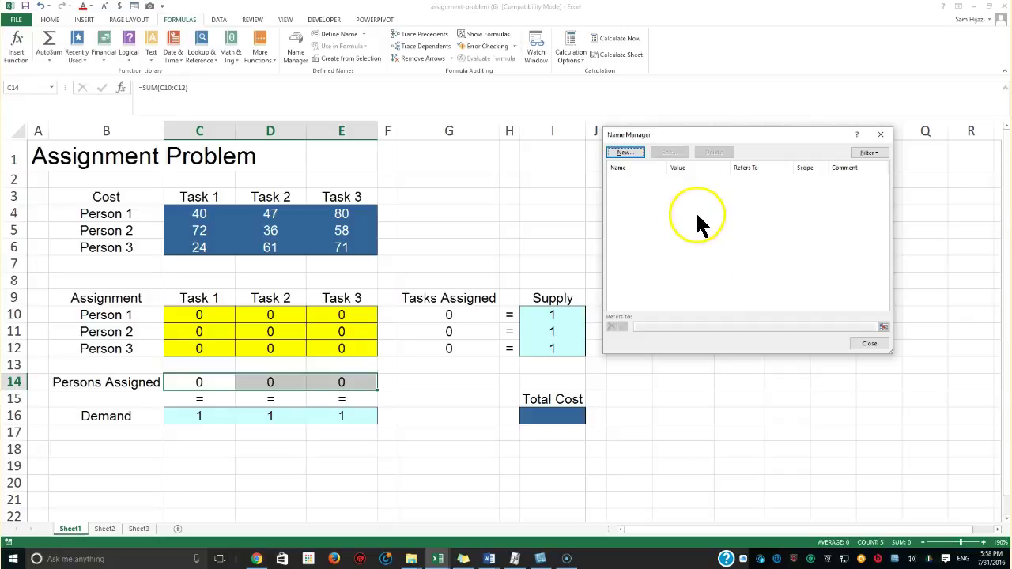
click(870, 344)
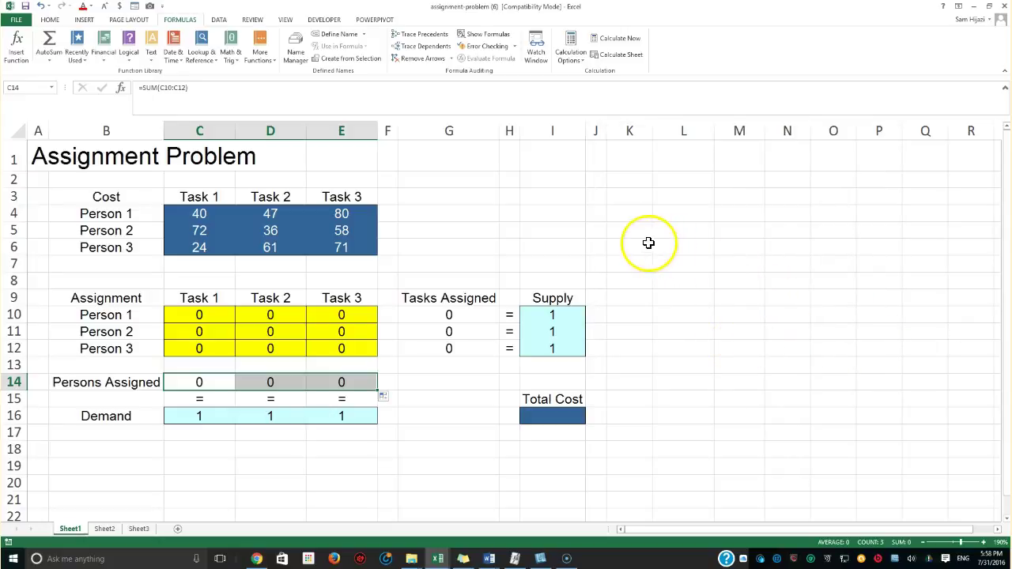
- Enter the sample value 80 in empty cell L2 beside the model
click(668, 179)
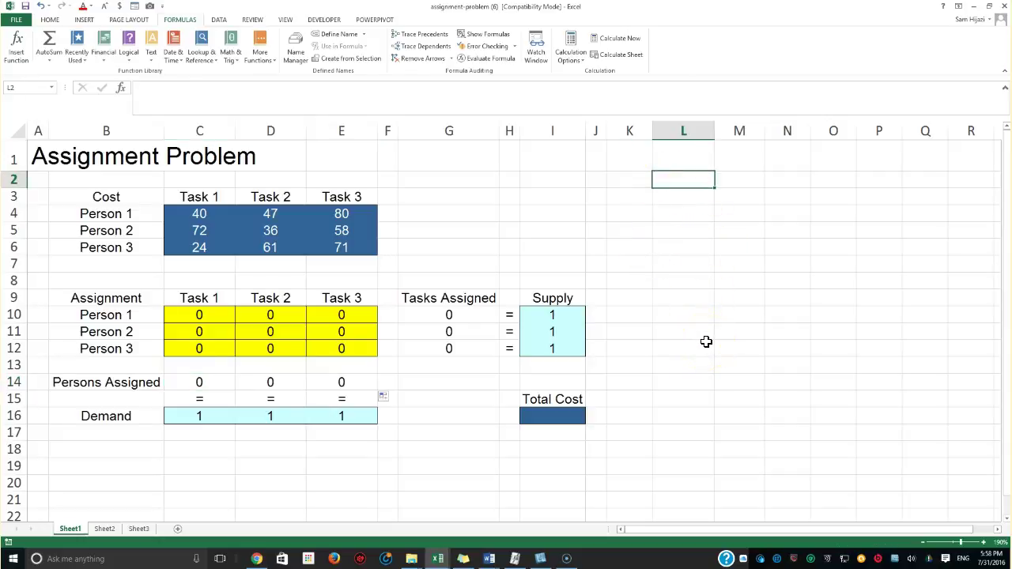
text(8)
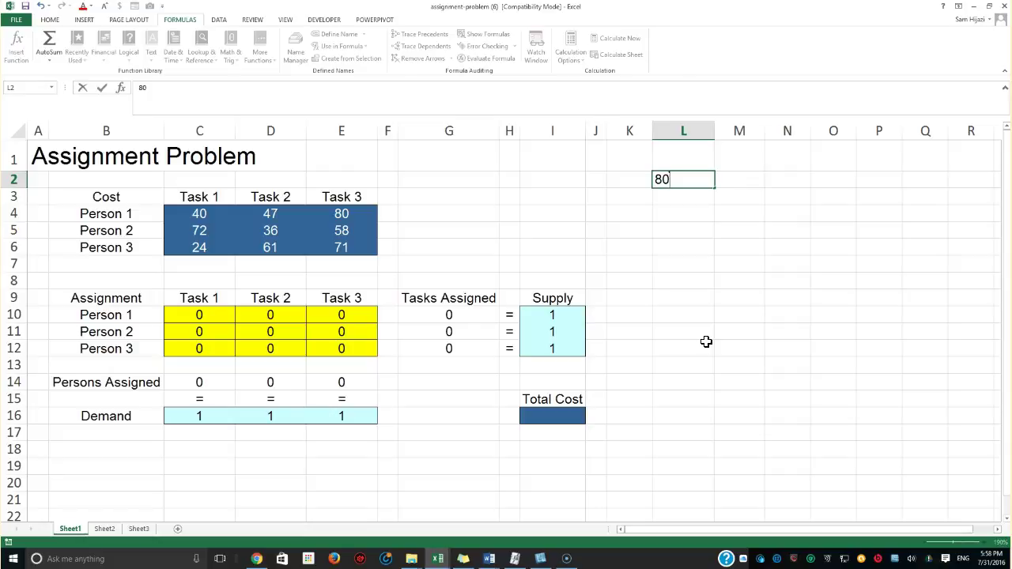
text(0)
key(Return)
- Assign the defined name Value1 to the sample cell L2
click(695, 177)
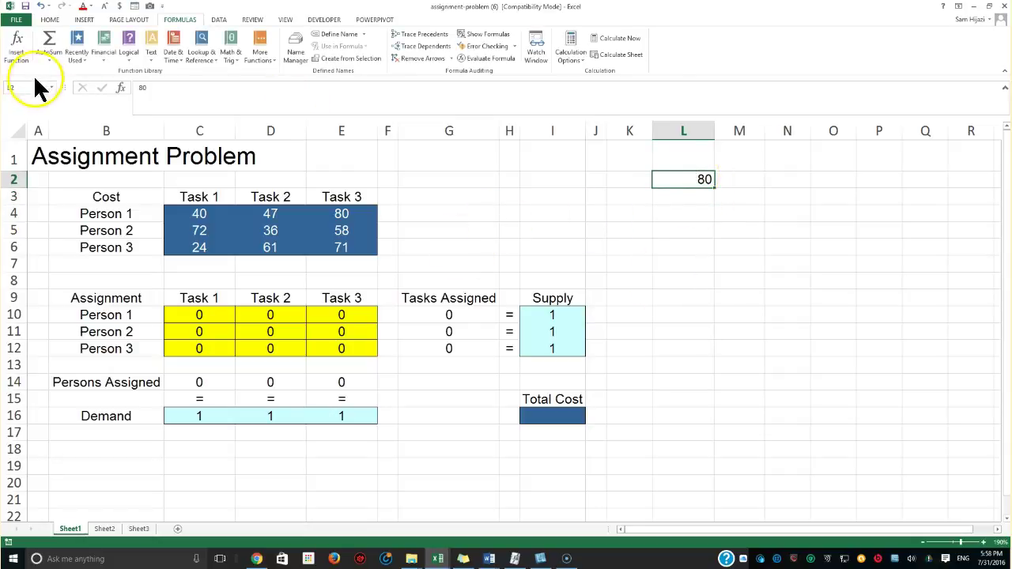
click(16, 87)
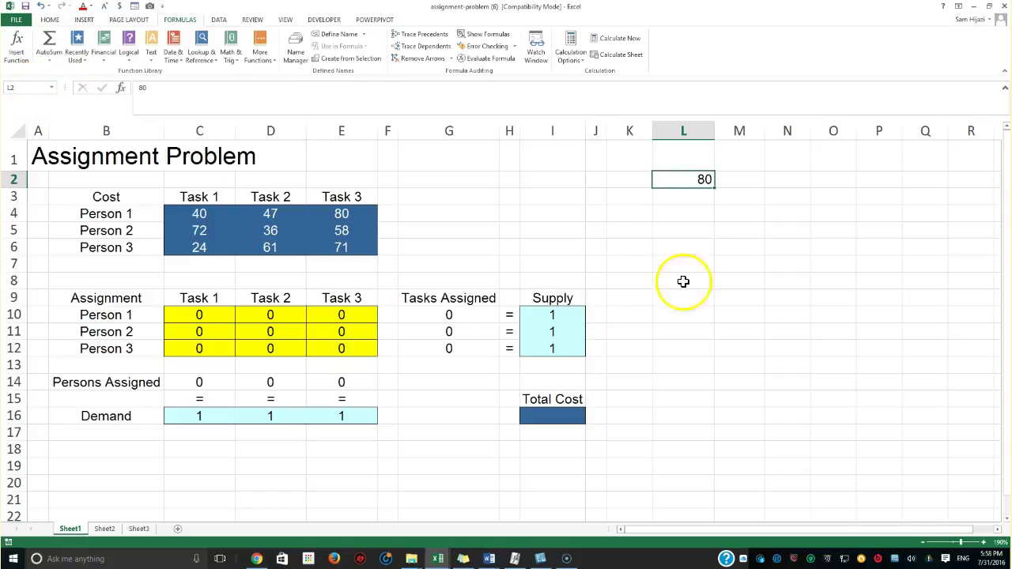
click(701, 198)
click(700, 181)
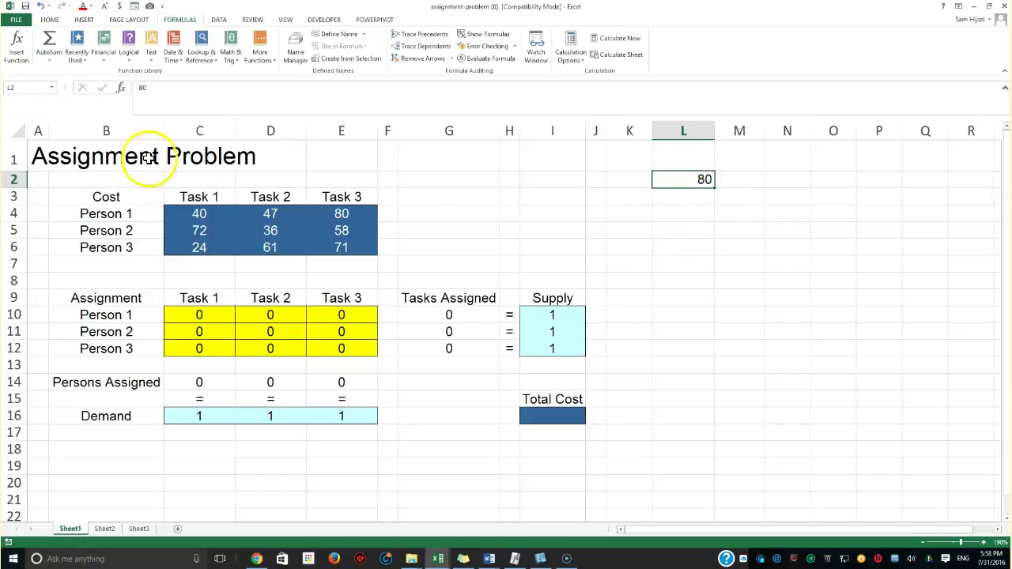
click(35, 87)
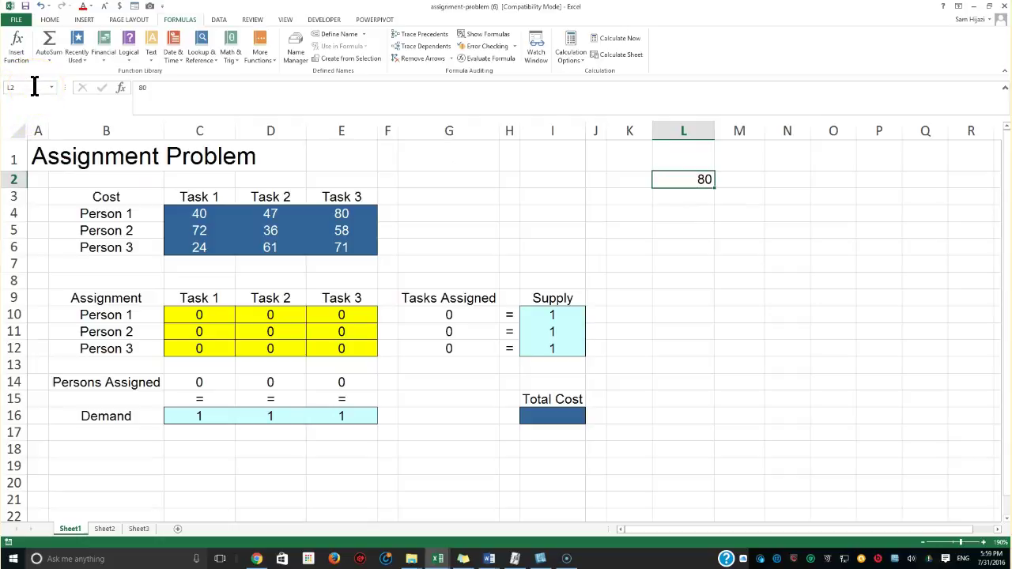
click(51, 87)
click(12, 87)
text(Value1)
key(Return)
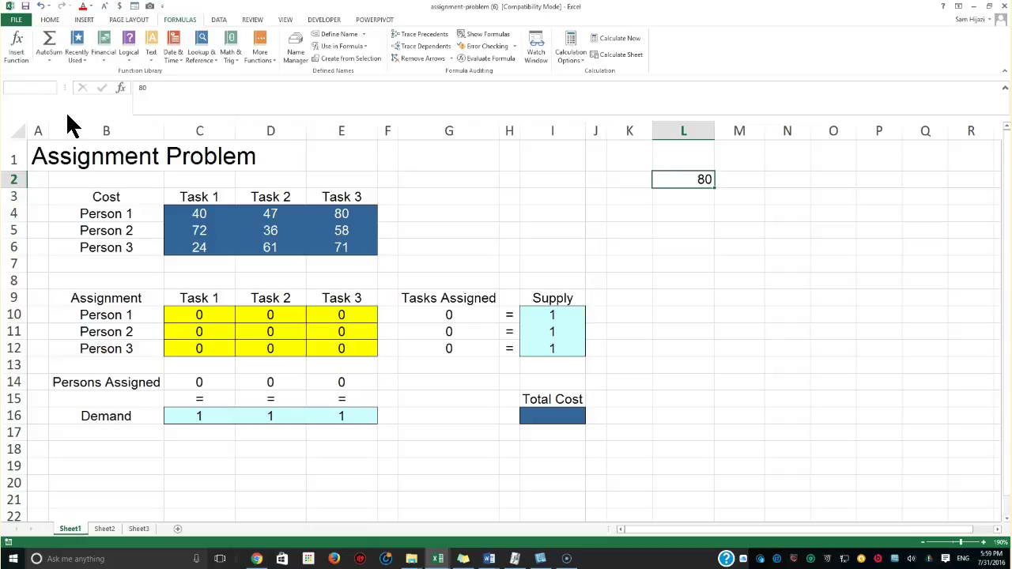
- Enter 90 in cell M2 and name that cell Value2
click(696, 199)
click(746, 176)
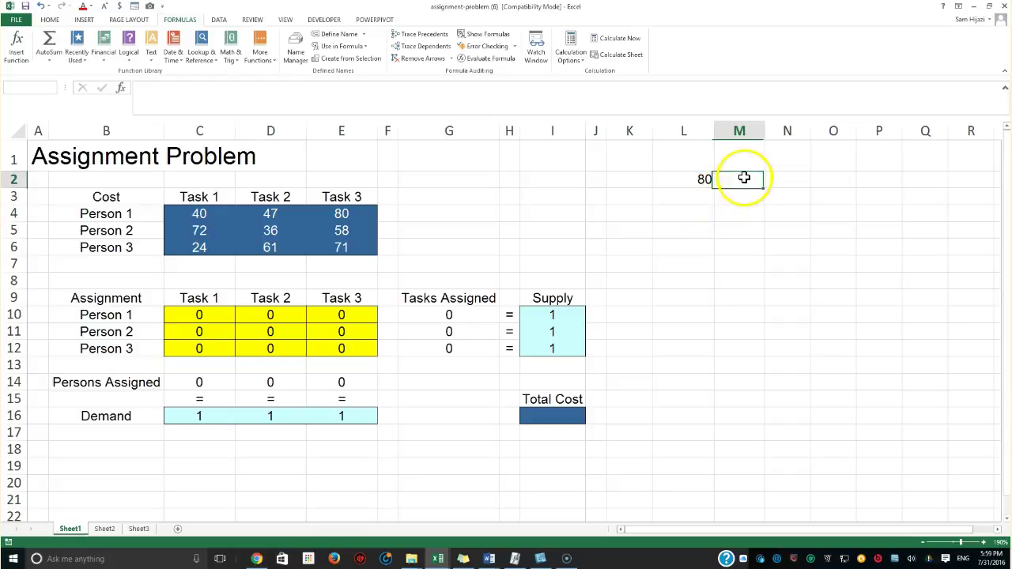
text(90)
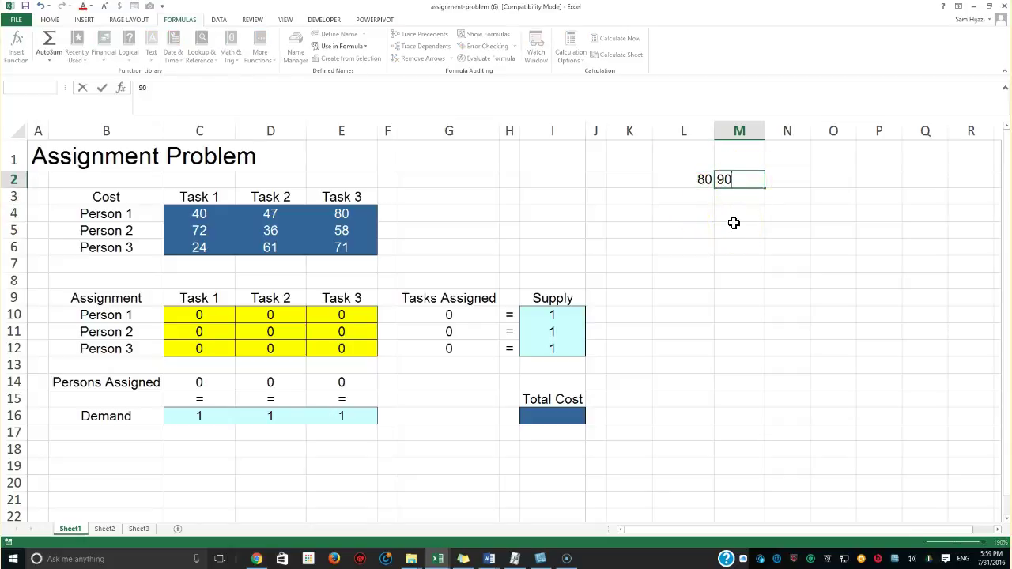
key(Tab)
click(746, 181)
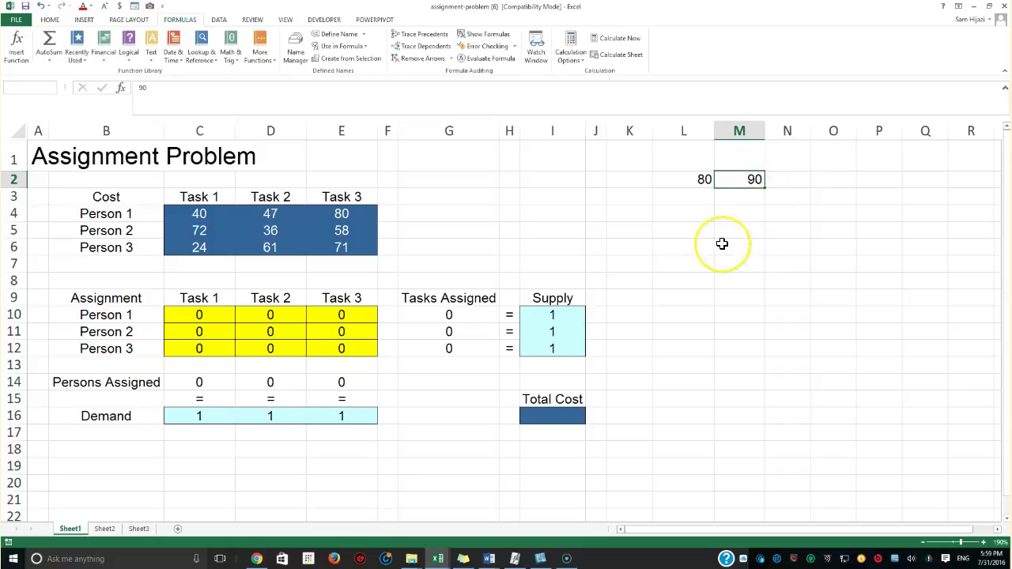
key(Return)
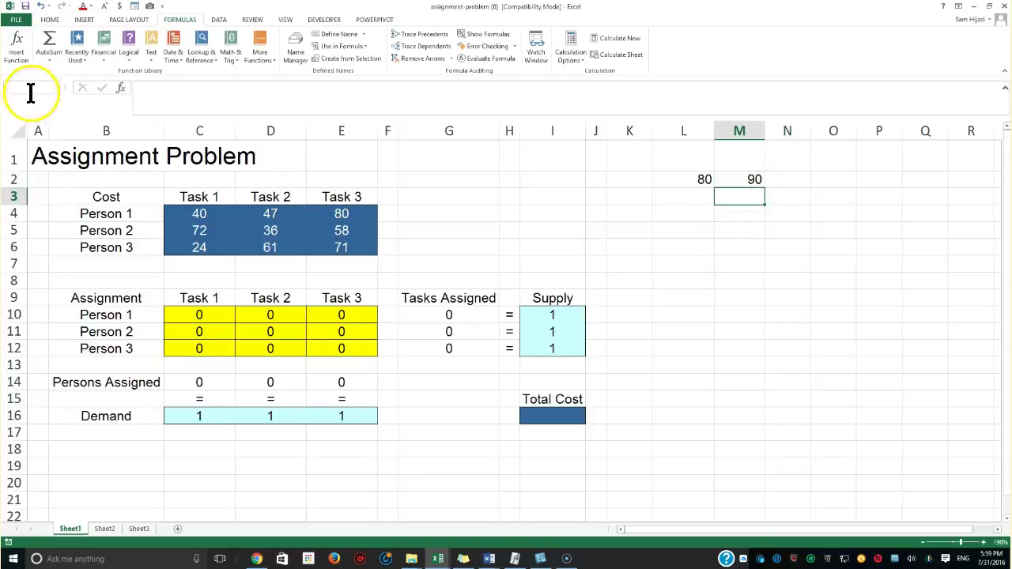
click(724, 181)
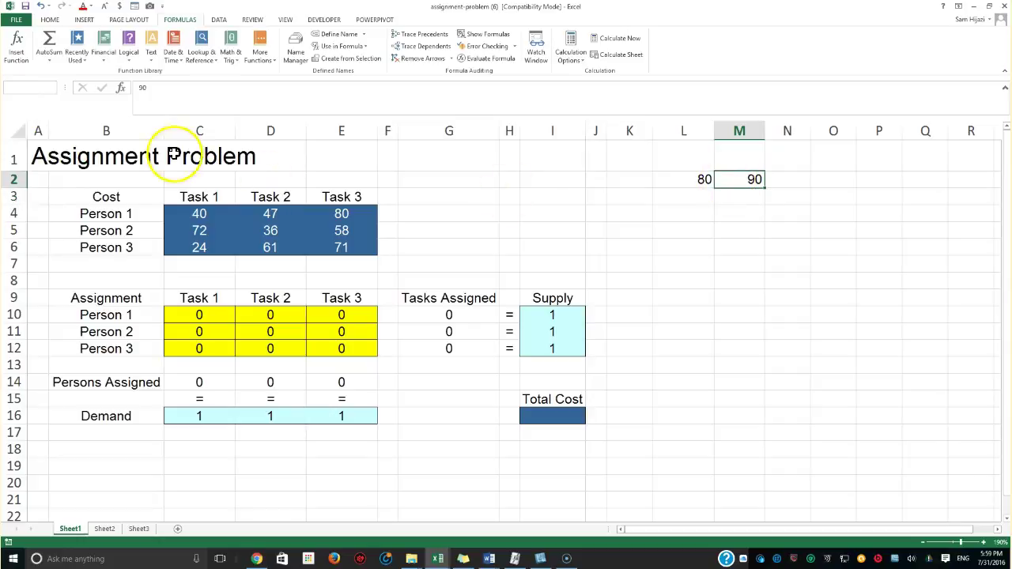
click(33, 84)
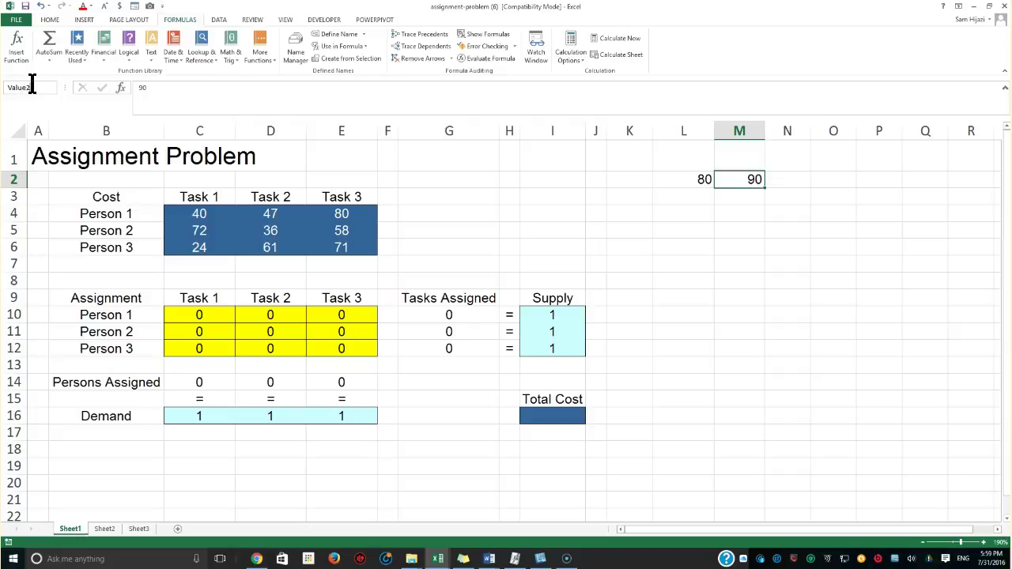
- Add the two named cells in L3 with the formula =Value1+Value2
click(684, 198)
text(=value)
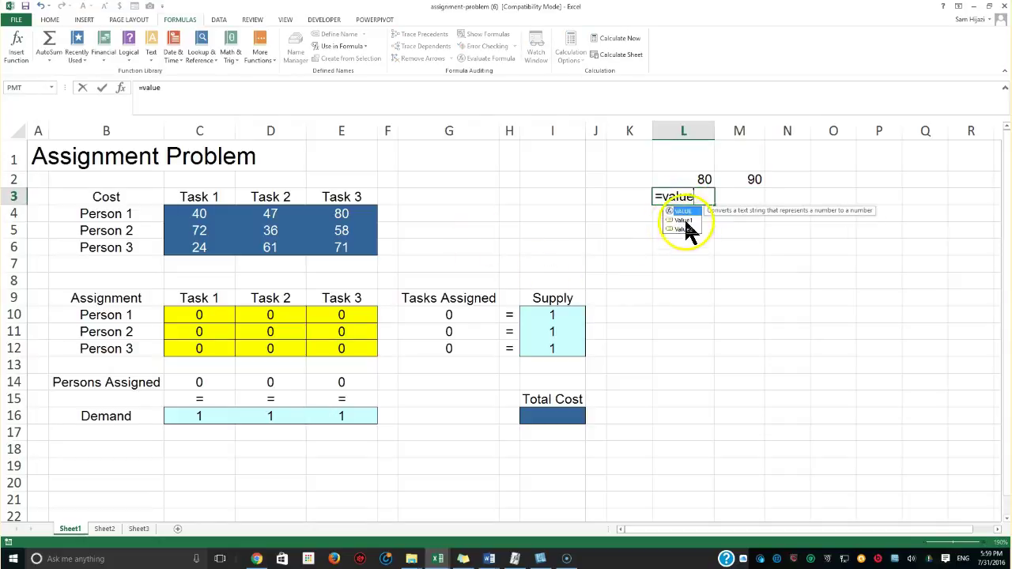
double_click(683, 220)
text(+val)
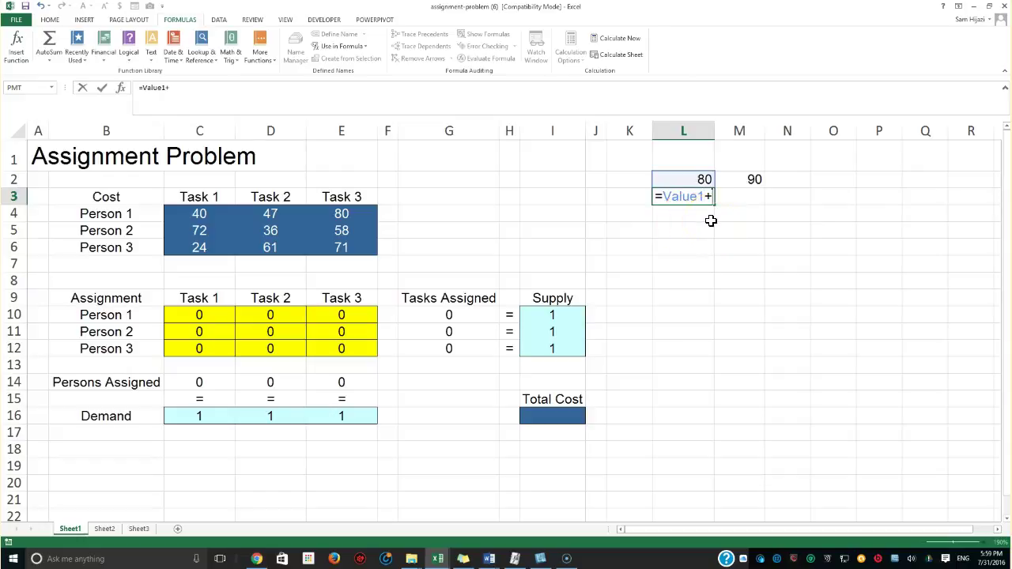
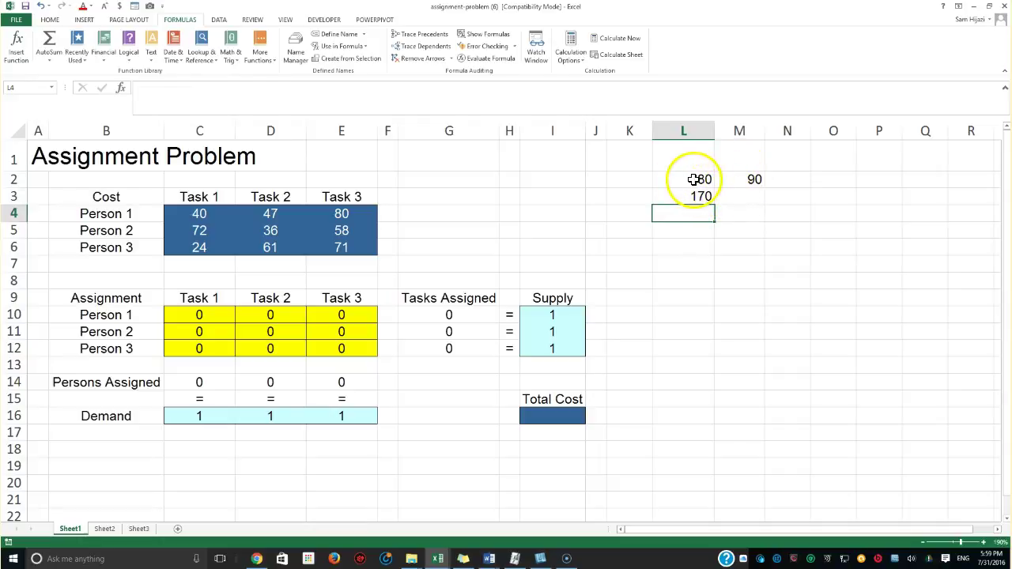
- Enter the sample numbers 34, 353, 342, 34 and 53 down cells L5 to L9
click(684, 235)
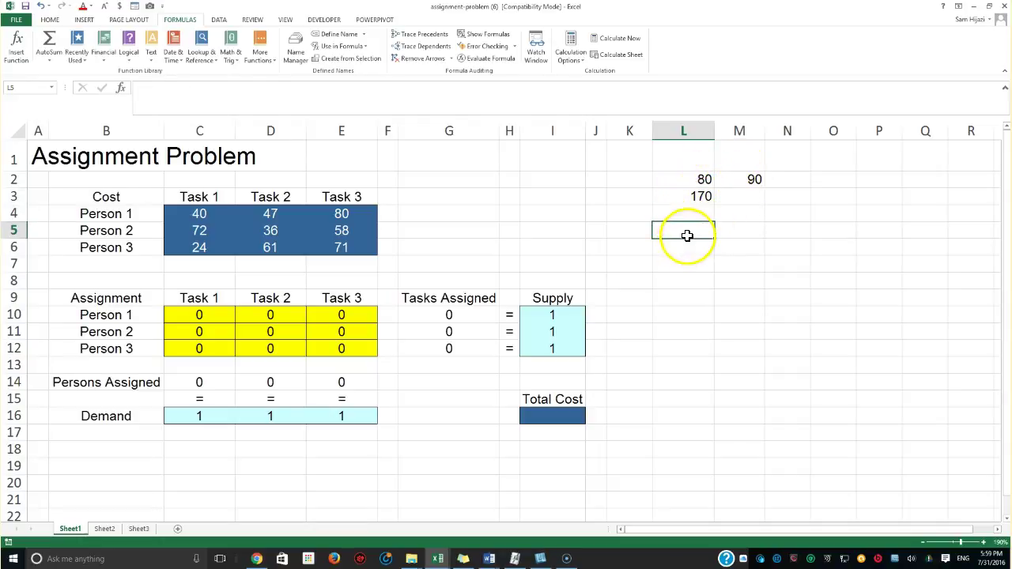
text(34)
click(668, 249)
text(353)
key(Return)
text(342)
key(Return)
text(34)
key(Return)
text(53)
key(Return)
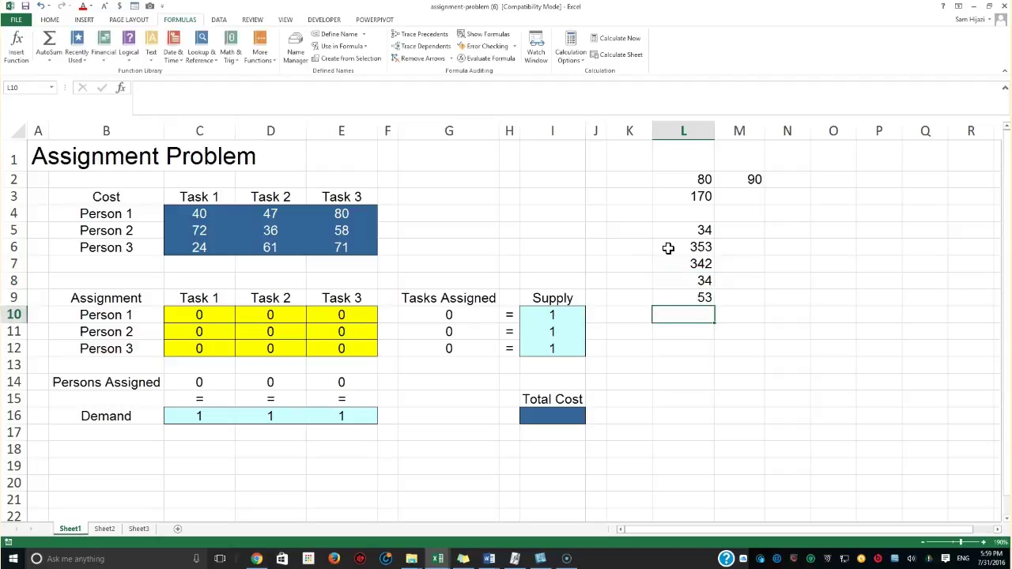
- Name the sample number range L5:L9 Range1
drag(682, 231, 685, 289)
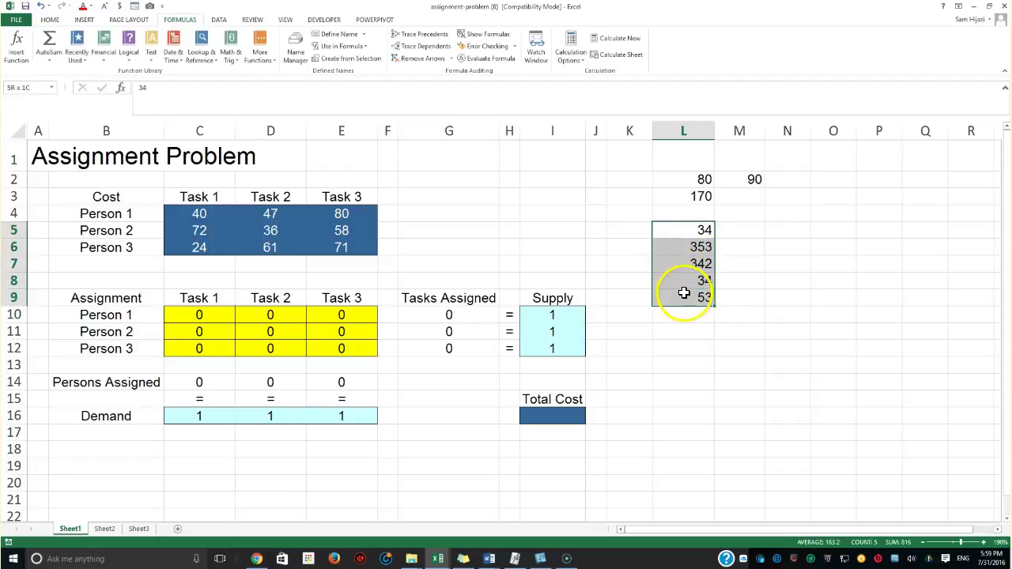
click(11, 87)
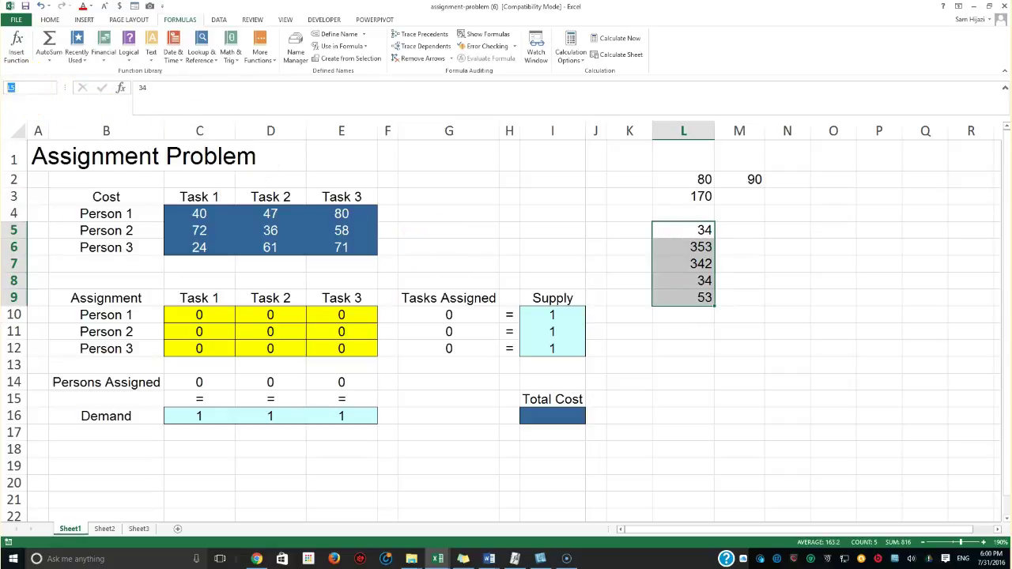
text(Range1)
key(Return)
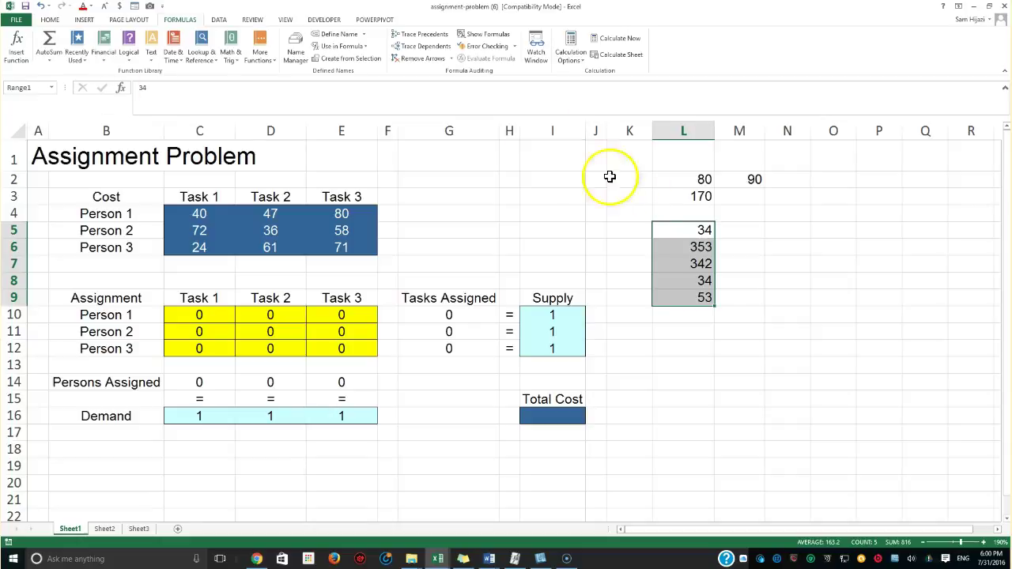
drag(681, 226, 676, 296)
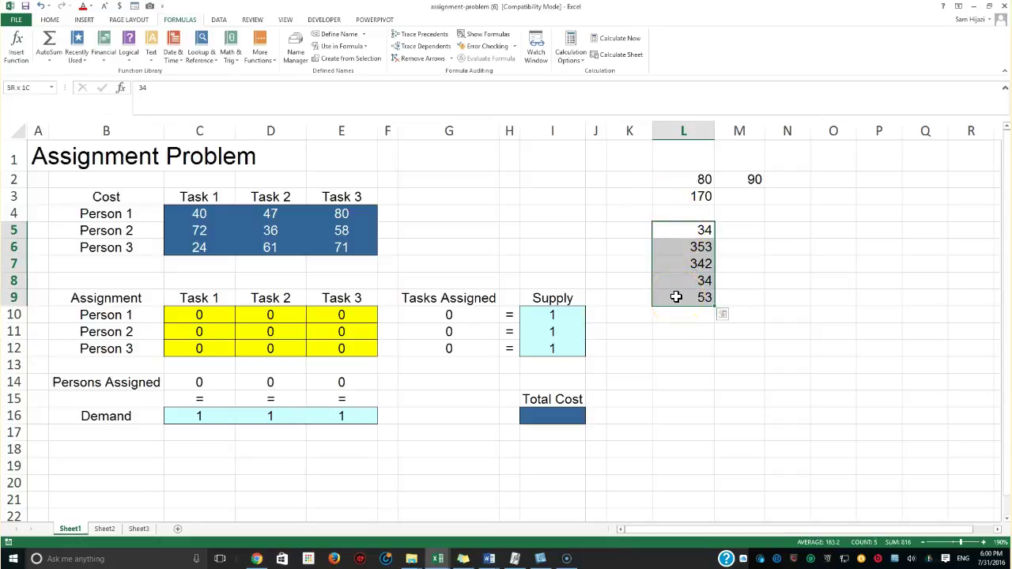
- Enter the sample numbers 90, 93, 43, 524 and 34 down cells M5 to M9
click(740, 232)
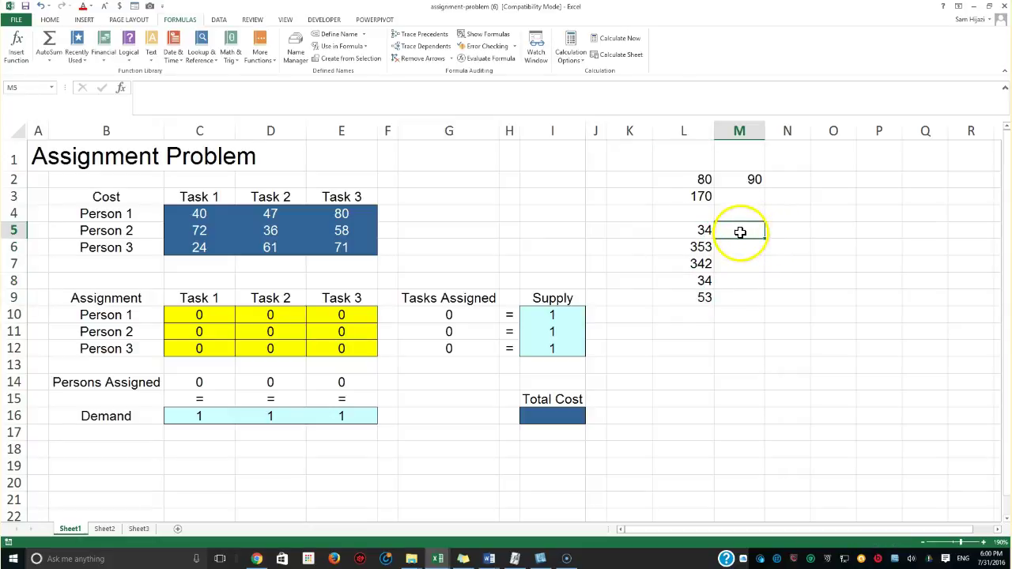
text(Ra)
key(Escape)
text(9)
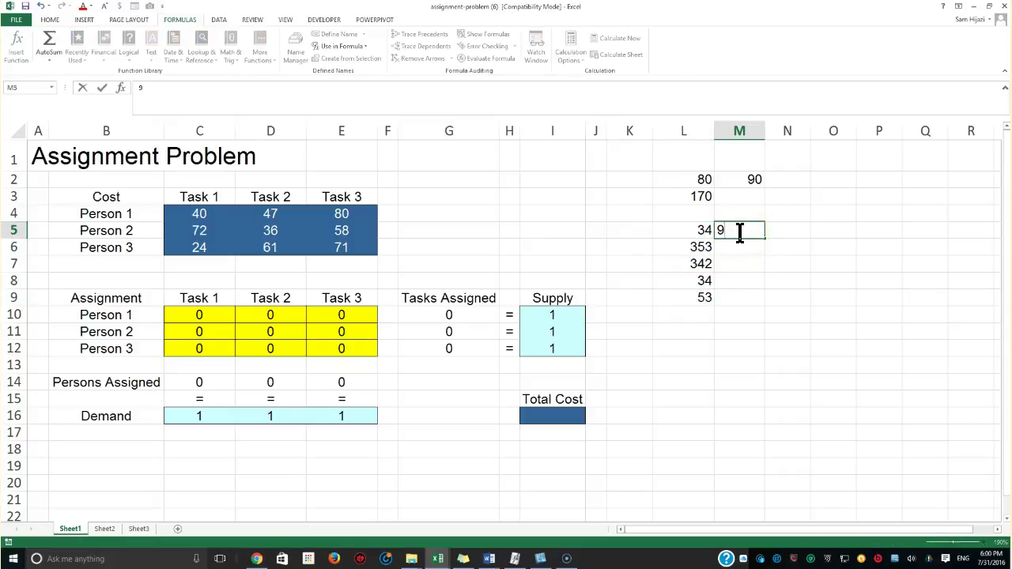
text(0)
key(Return)
text(93)
key(Return)
text(43)
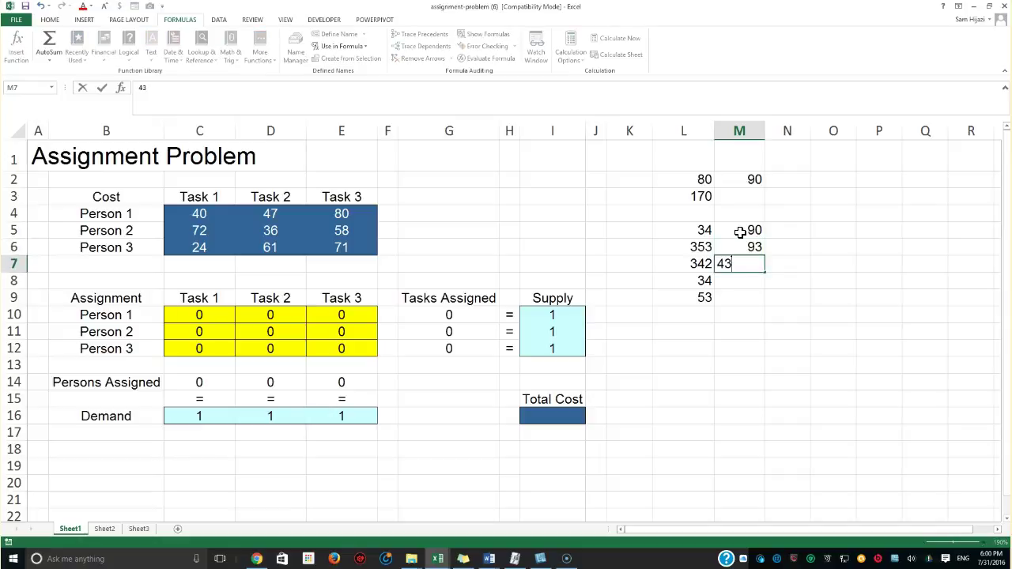
key(Return)
text(524)
key(Return)
text(34)
key(Return)
- Try to name the second sample number range M5:M9 Range1
click(745, 235)
drag(745, 235, 746, 294)
click(19, 89)
text(Ra)
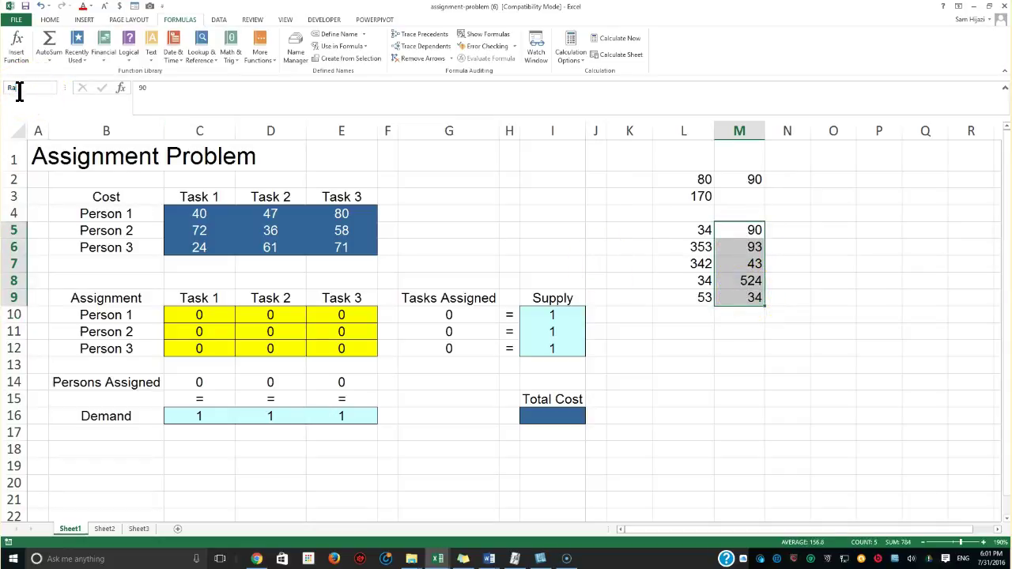
text(nge1)
key(Return)
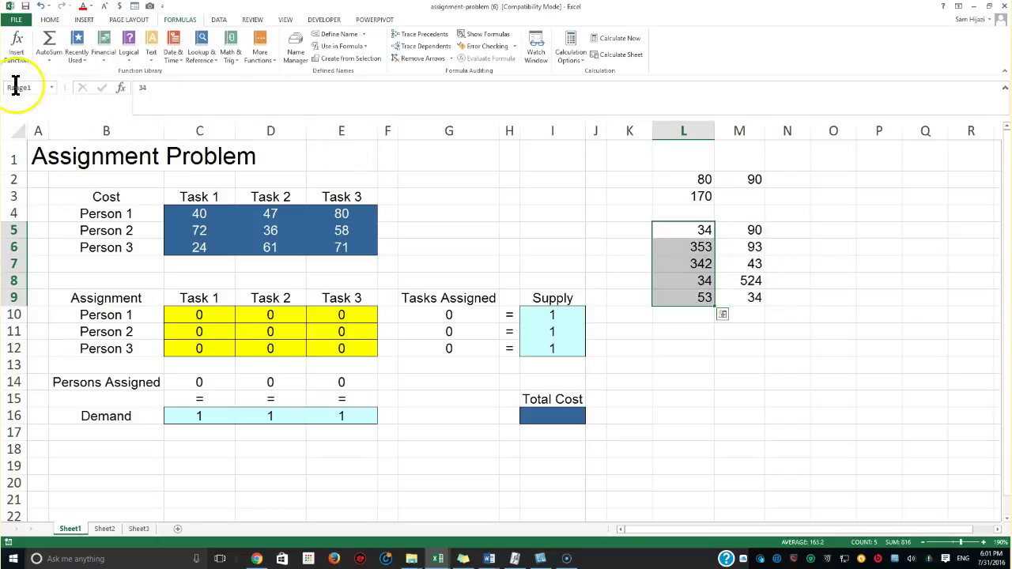
- Name the second sample number range M5:M9 Range2
drag(746, 232, 742, 296)
click(24, 87)
text(Range2)
key(Return)
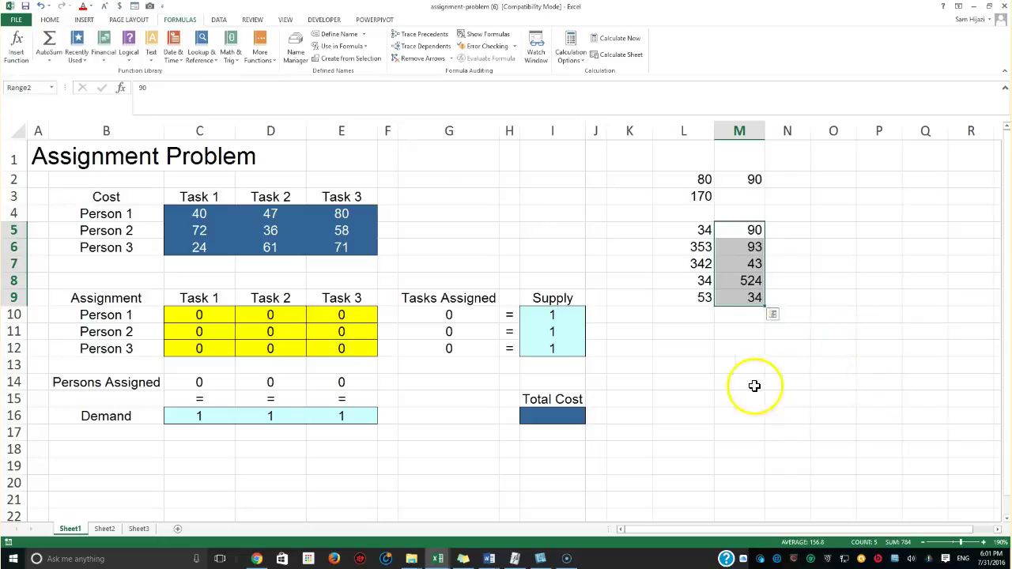
- Review the cell references of Range2, Range1, Value2 and Value1 in the Name Manager
drag(739, 382, 739, 364)
click(293, 48)
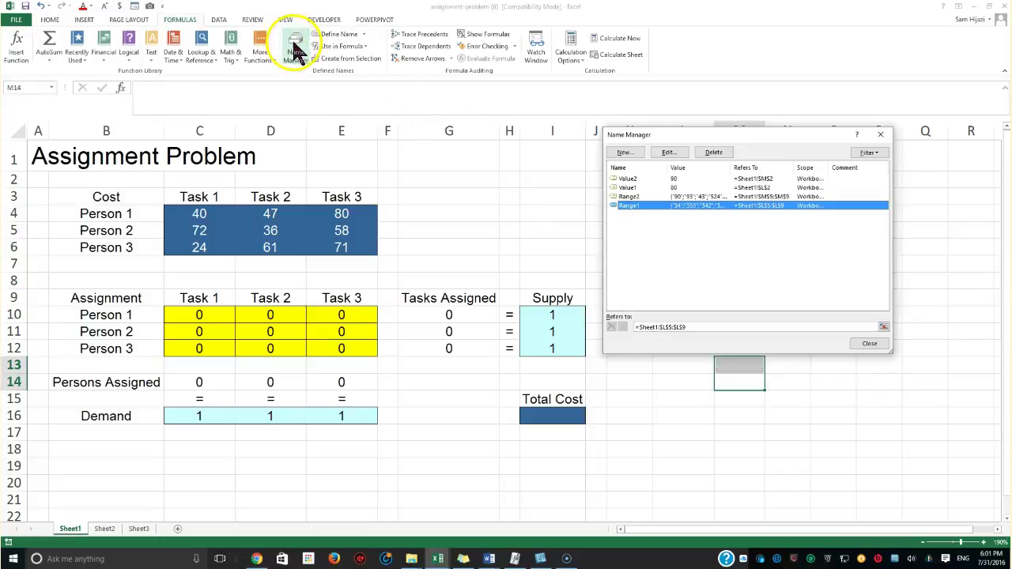
click(637, 196)
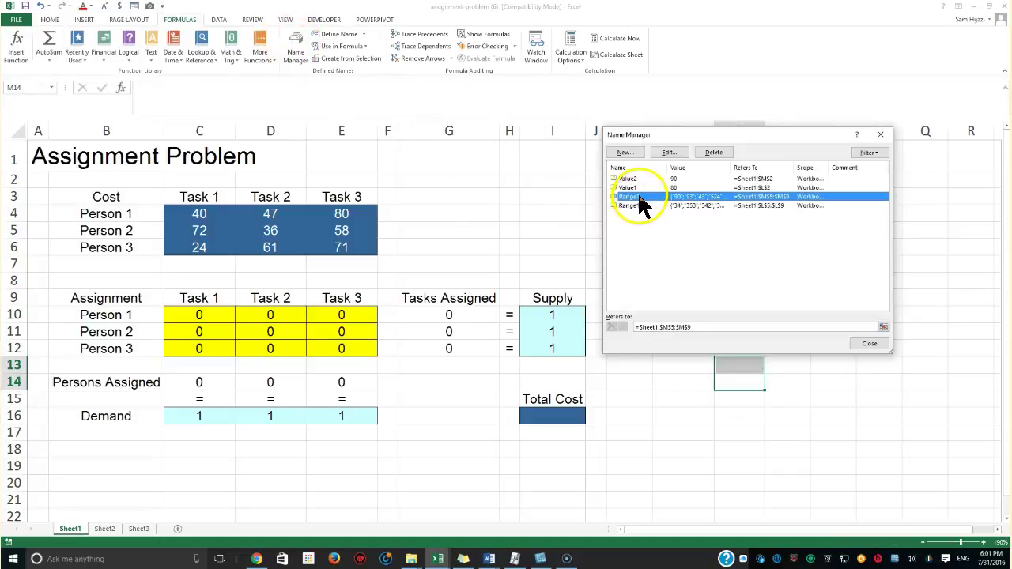
click(638, 205)
click(634, 178)
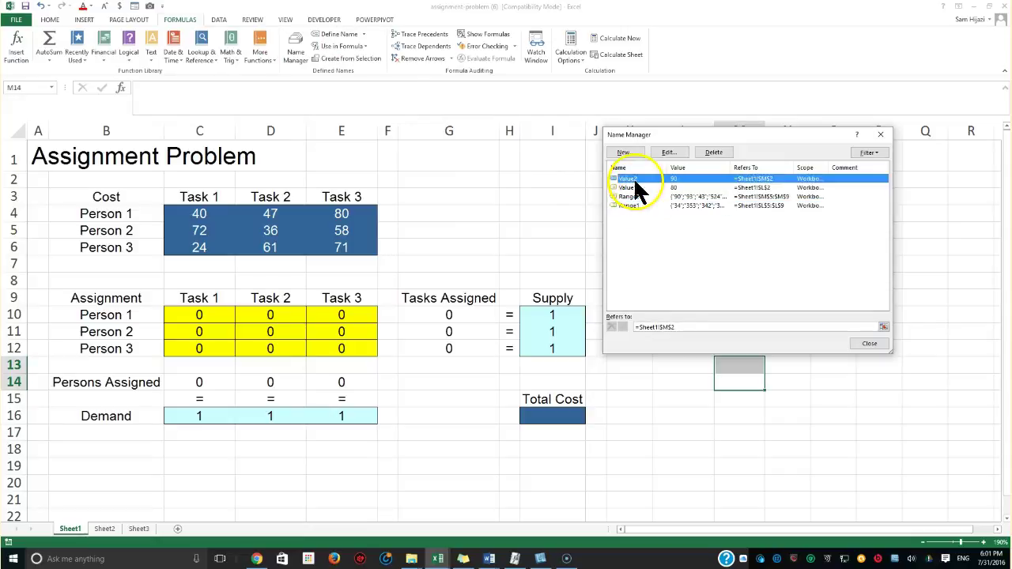
click(639, 188)
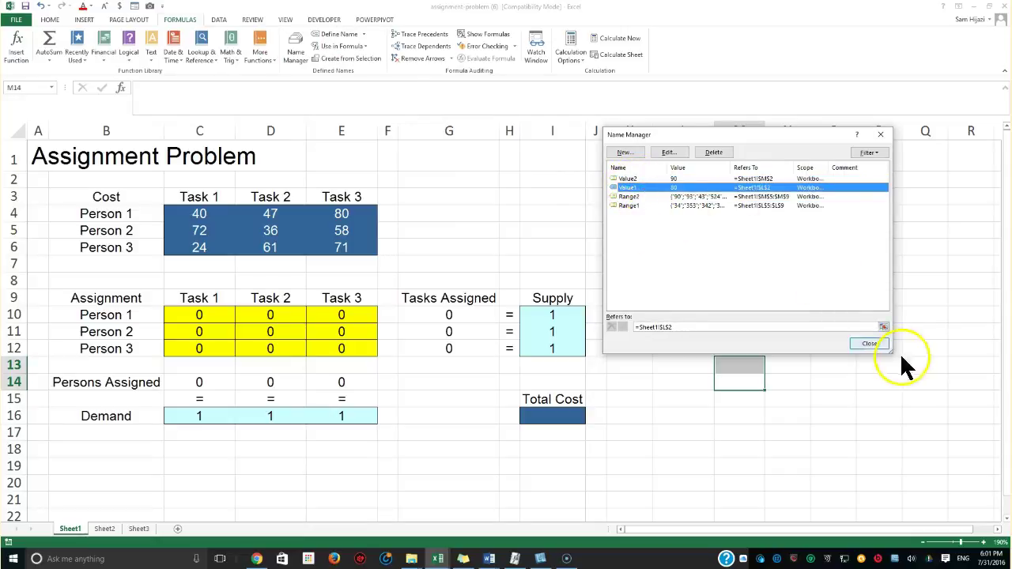
click(871, 346)
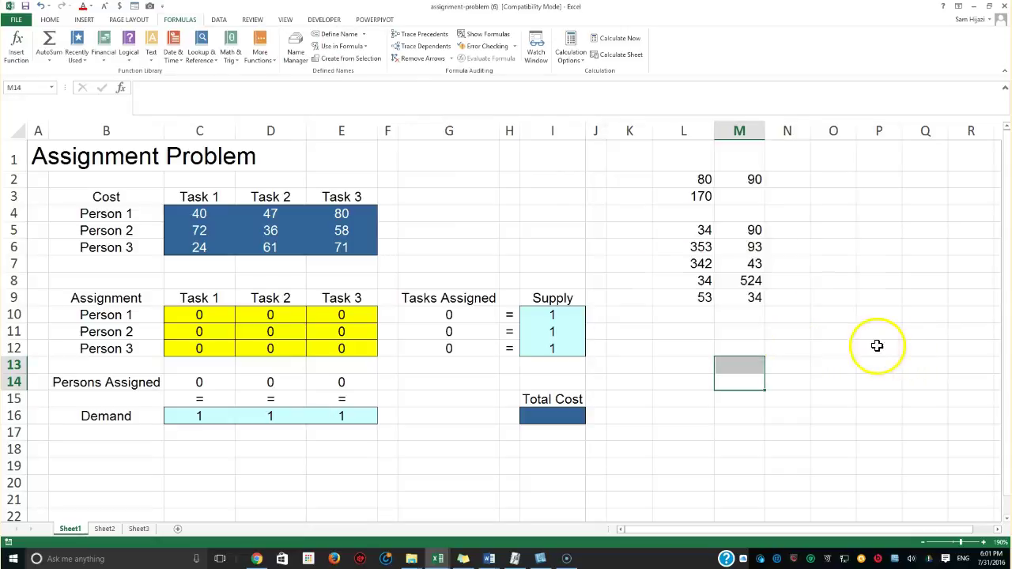
- Total the first sample range in L11 with the formula =SUM(Range1)
click(696, 317)
click(701, 333)
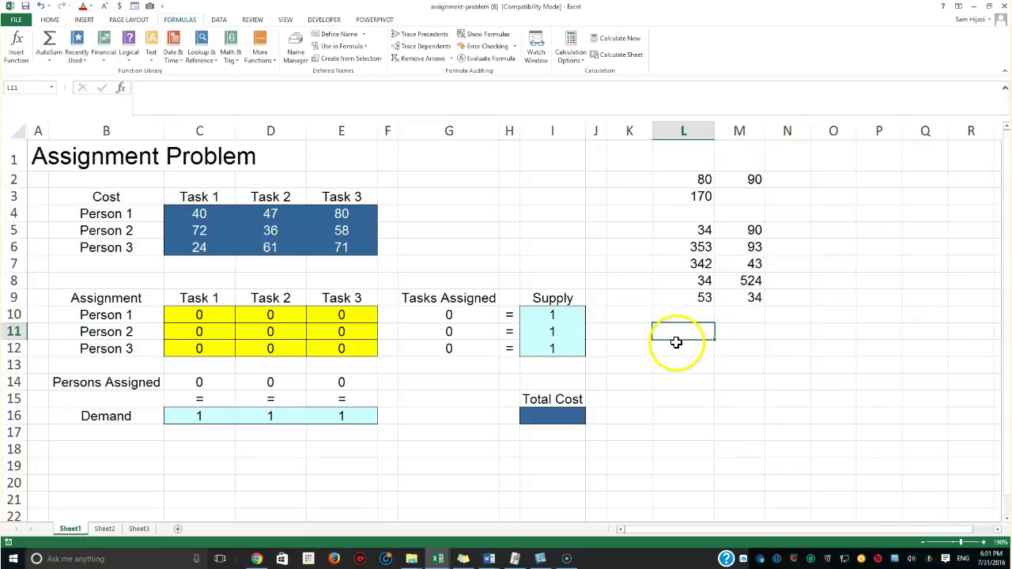
text(=sum(rang)
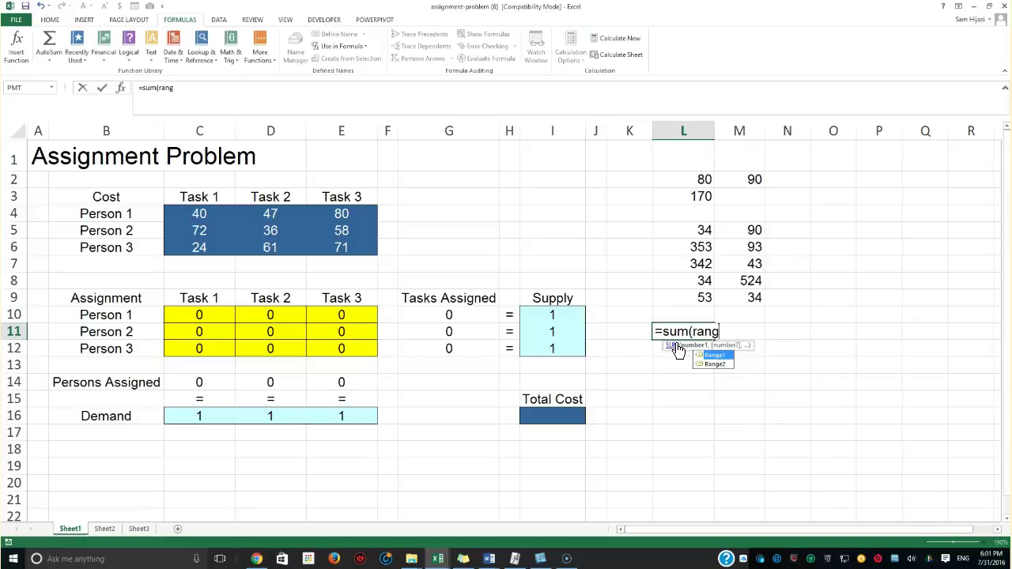
text(e1))
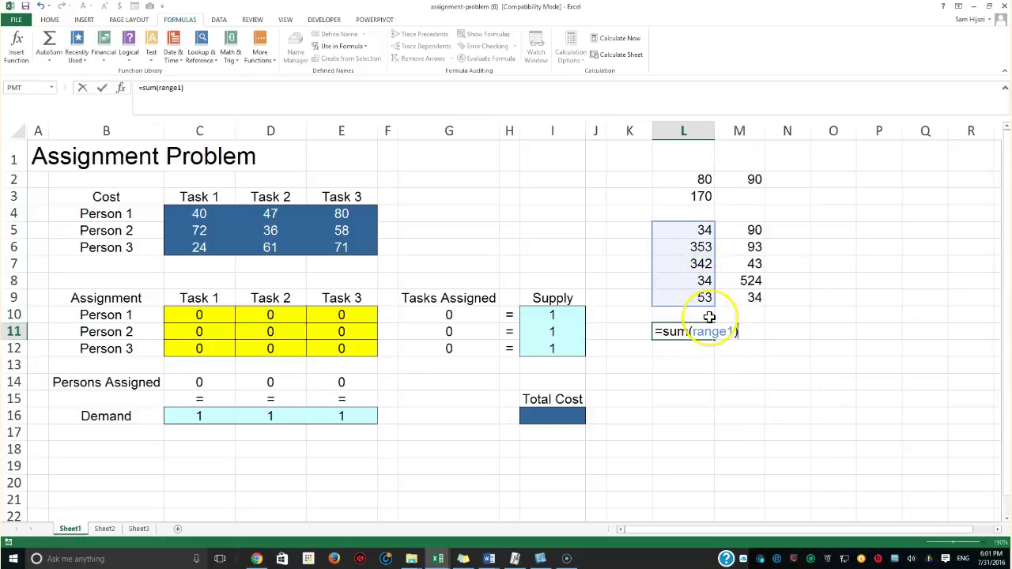
key(Return)
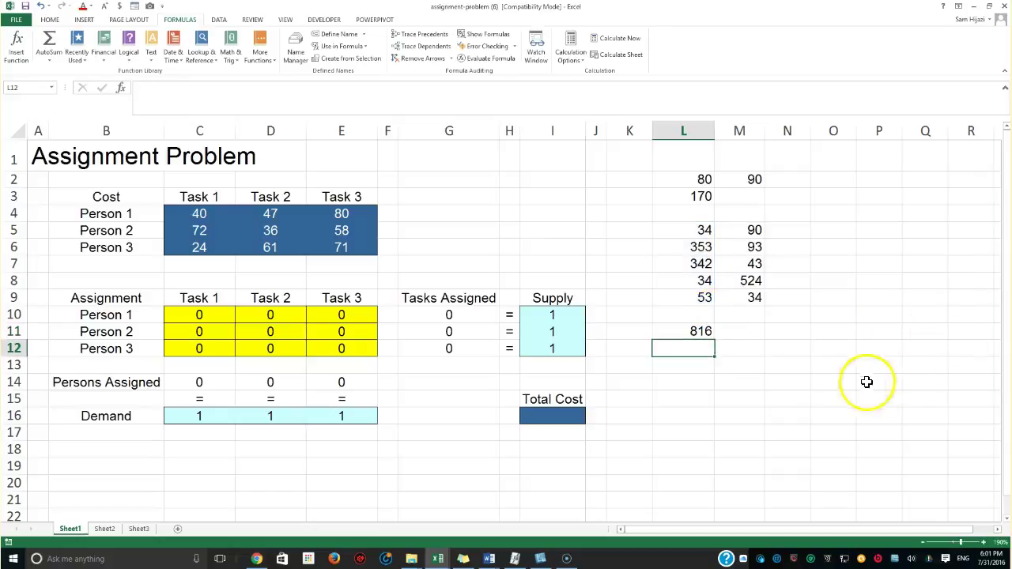
- Total the second sample range in M11 with the formula =SUM(Range2)
click(751, 333)
text(=sum)
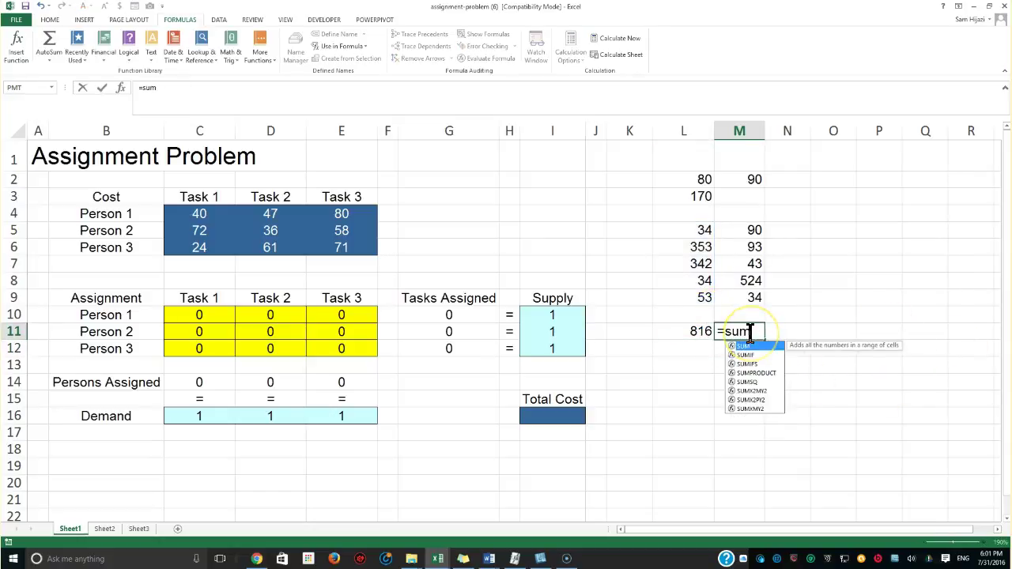
text((Rang)
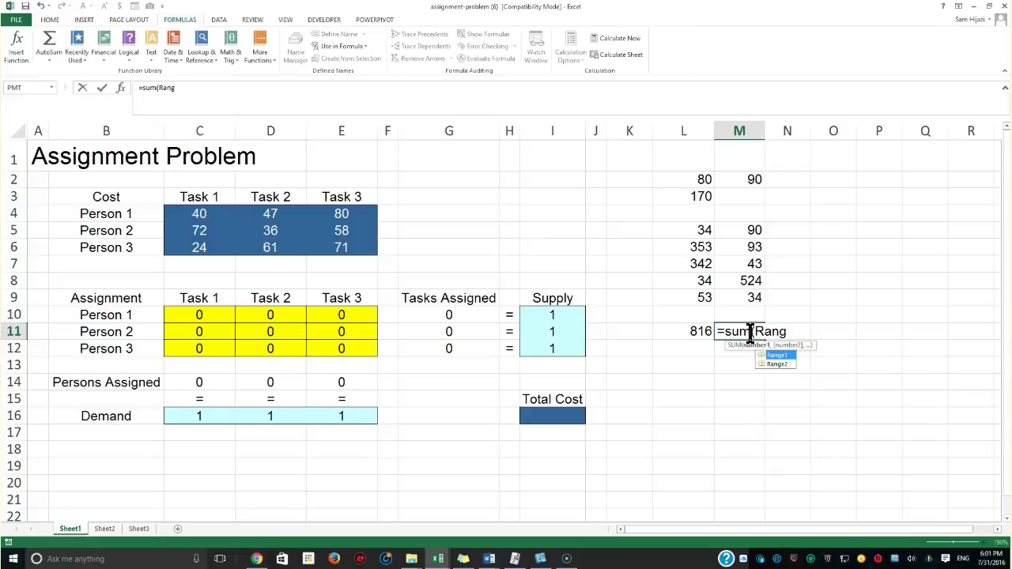
text(e2))
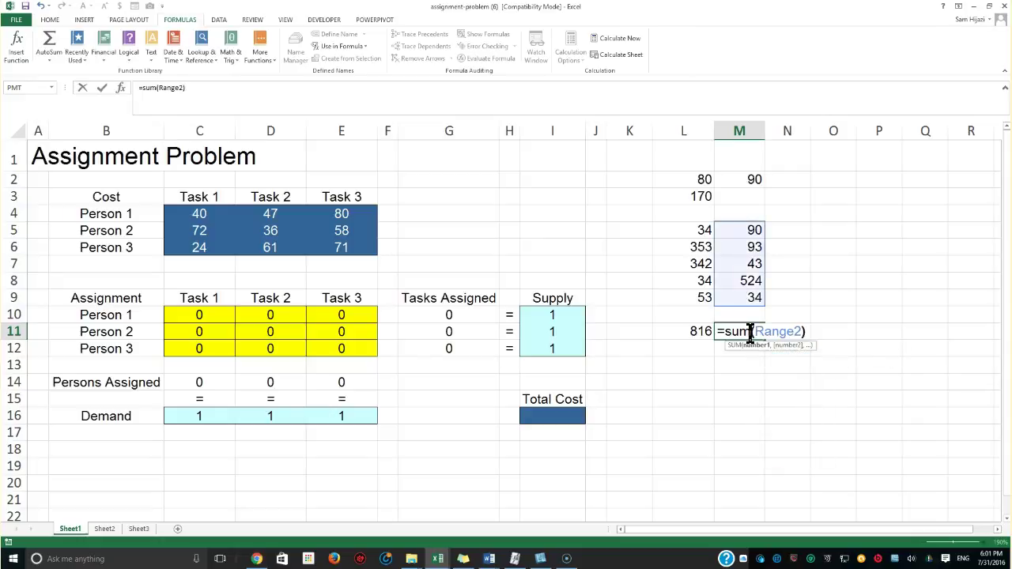
key(Return)
- Compare the two range averages in L12 with =IF(AVERAGE(Range1)>AVERAGE(Range2),"Range 1 is bigger","Range 2 is bigger")
key(Left)
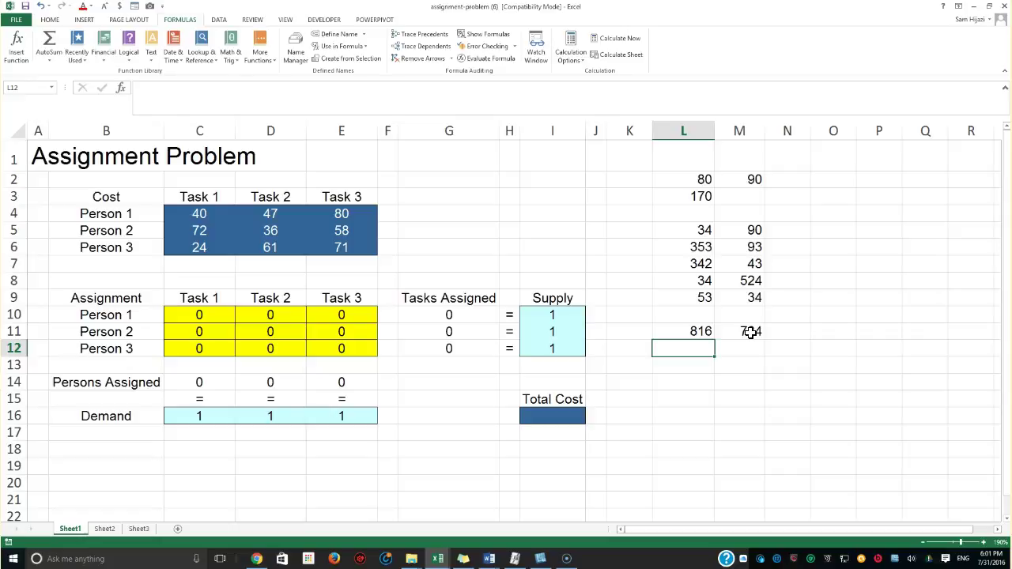
text(=)
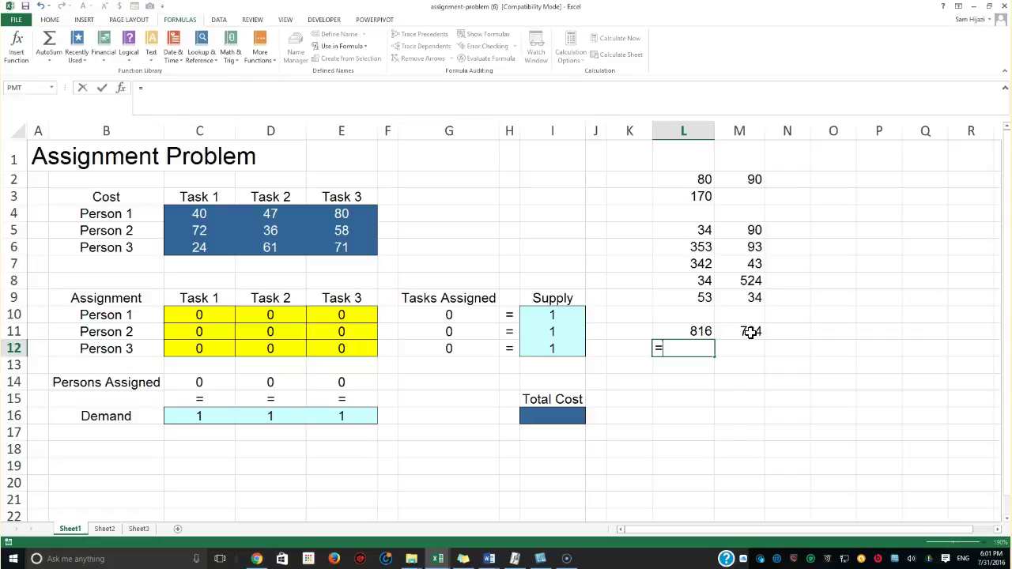
text(if(average)
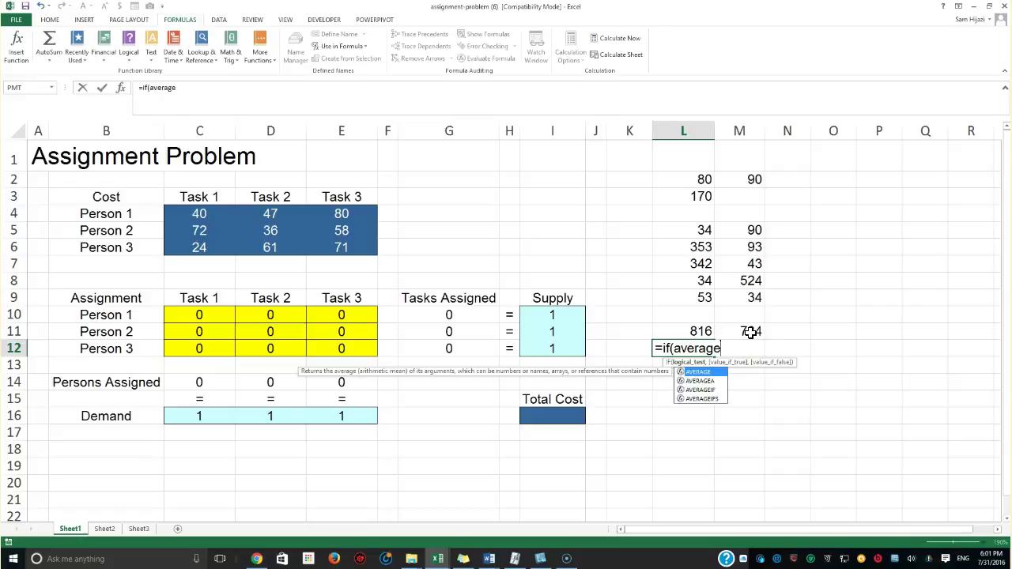
text((range1)
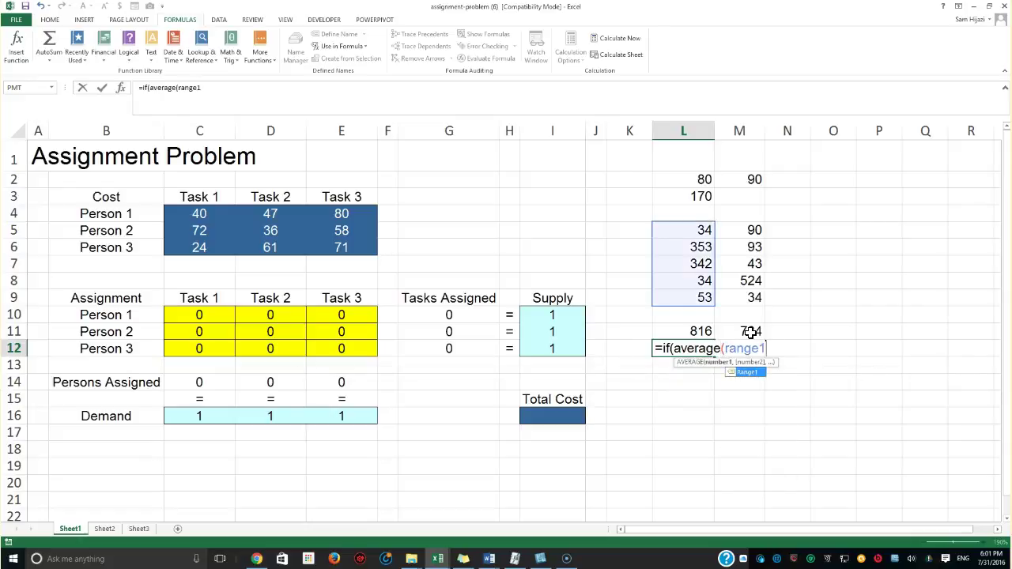
text()>ave)
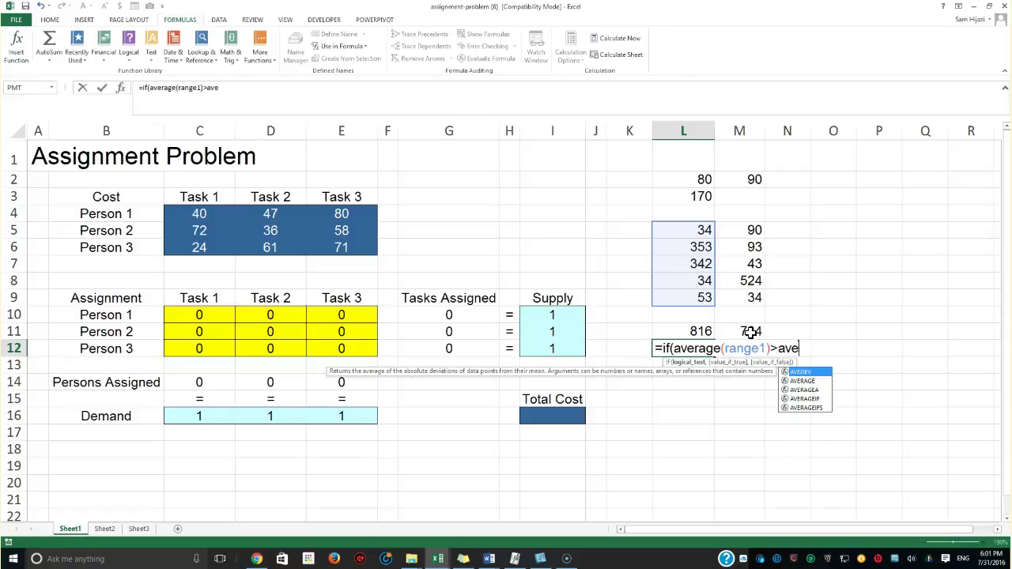
text(rage(rang)
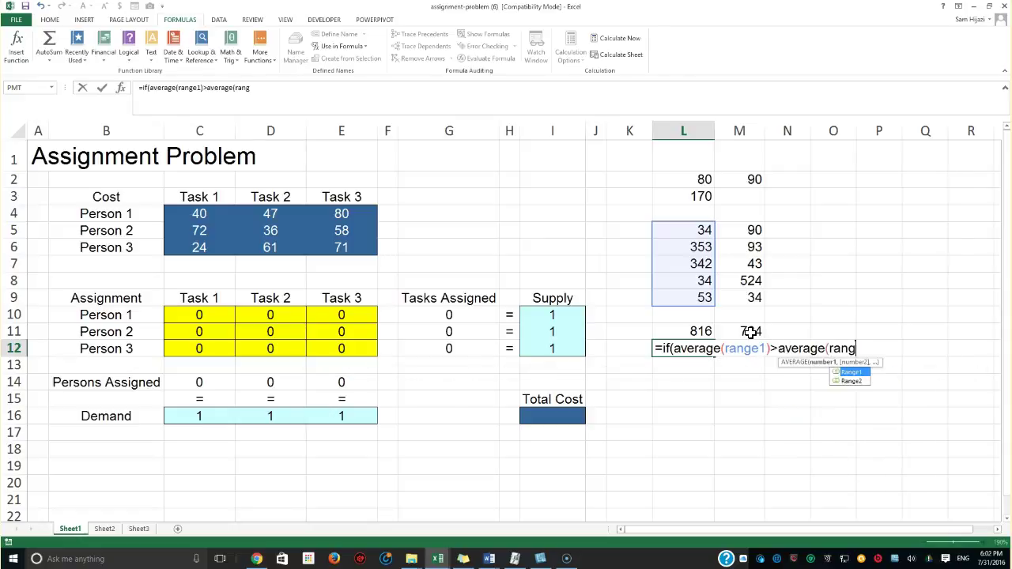
text(e2), "Range 1)
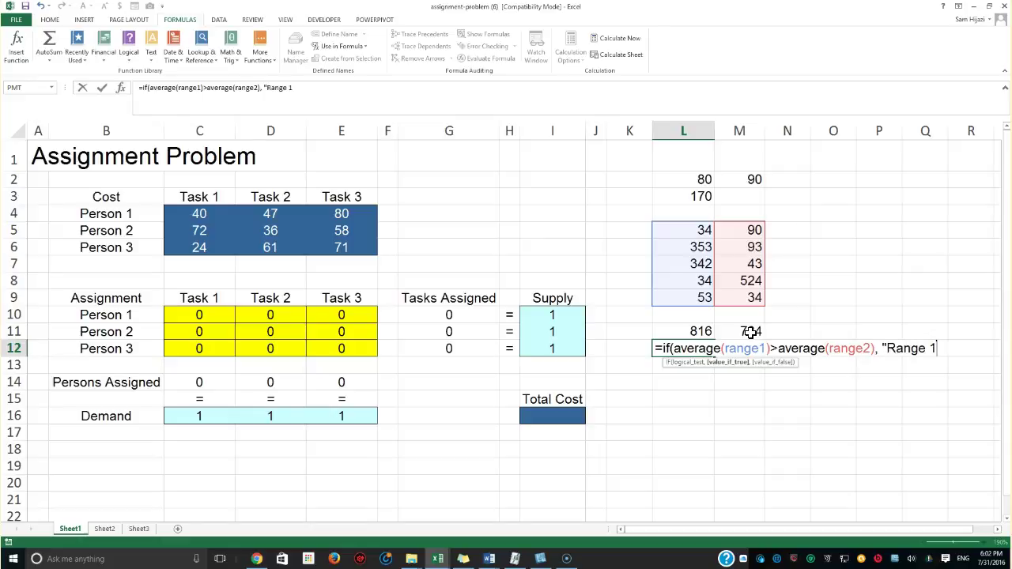
text( is bigger", Ran)
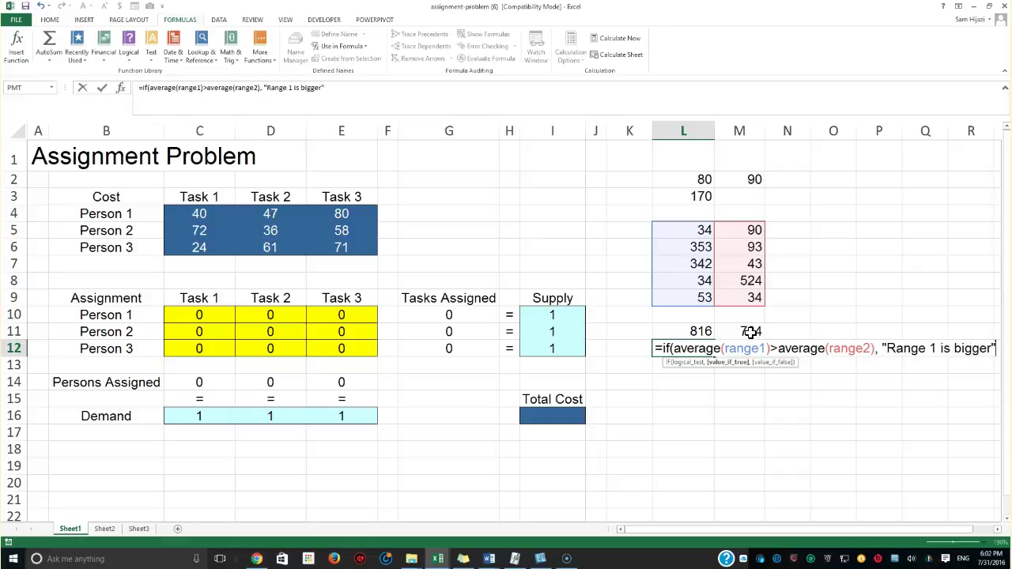
key(BackSpace)
key(BackSpace)
key(BackSpace)
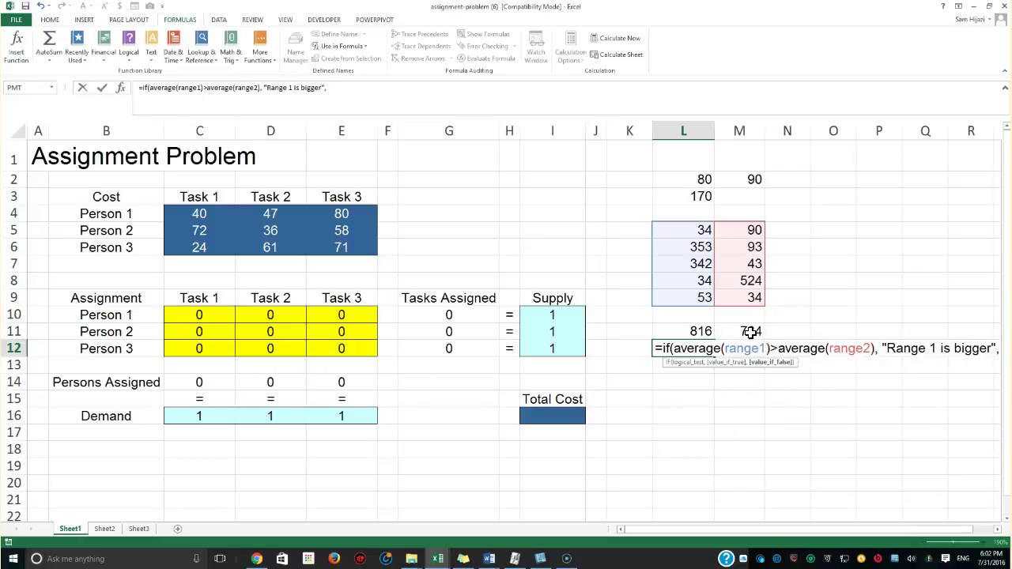
text("Range 2 is bigger"))
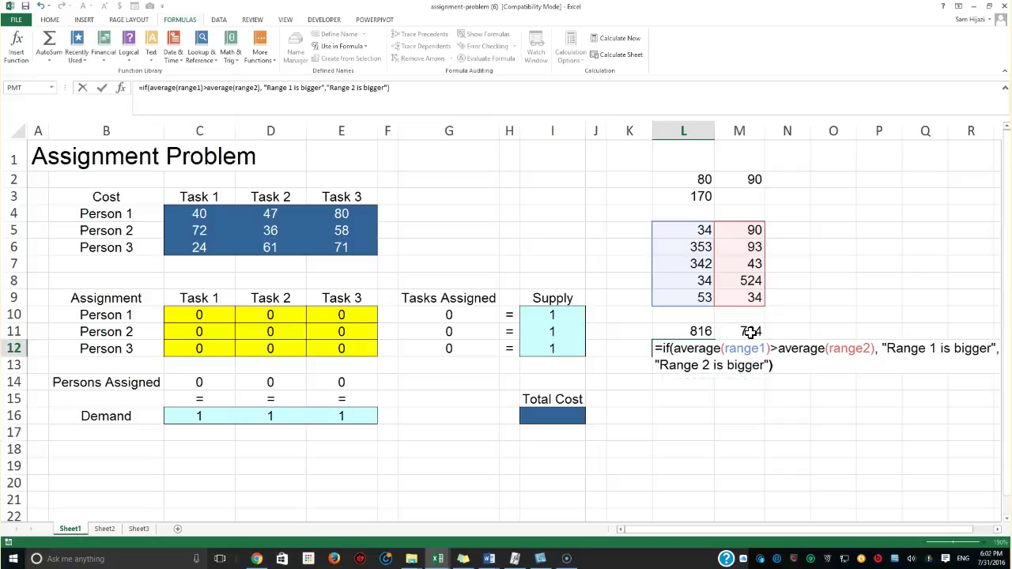
key(Return)
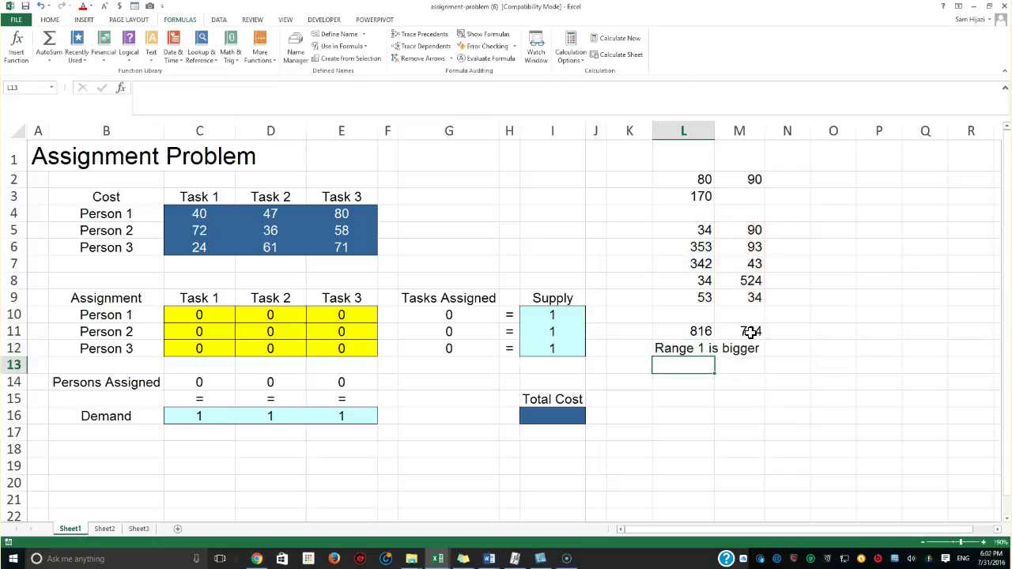
- Change the sample number in M8 to 3433 and check the comparison formula in L12
click(744, 283)
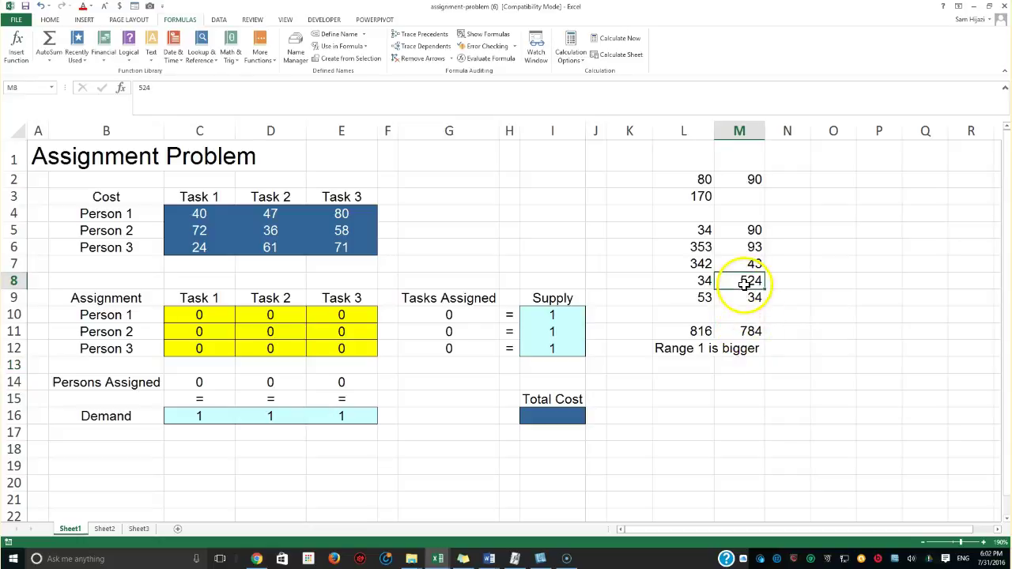
text(3433)
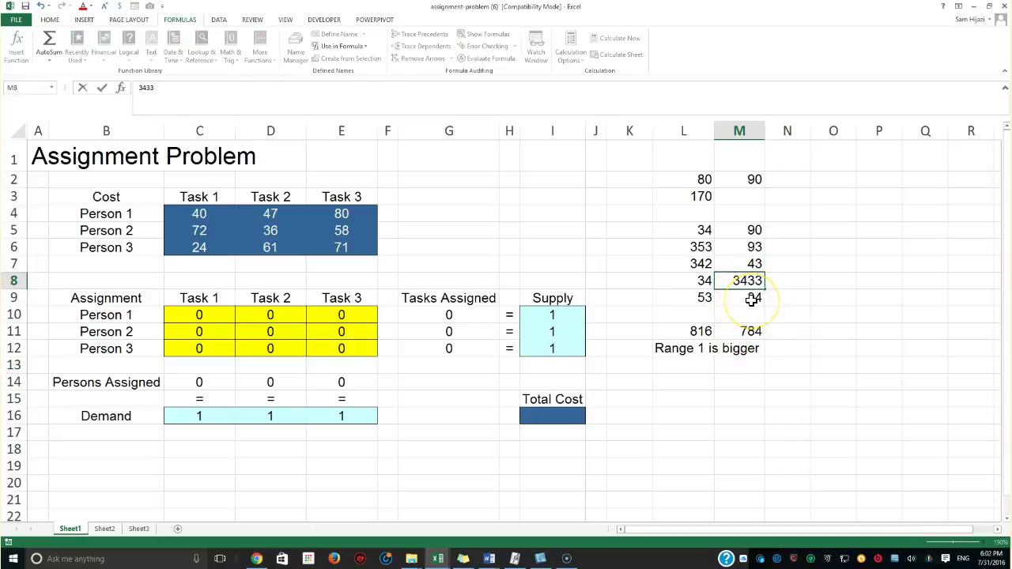
click(752, 299)
drag(696, 348, 734, 349)
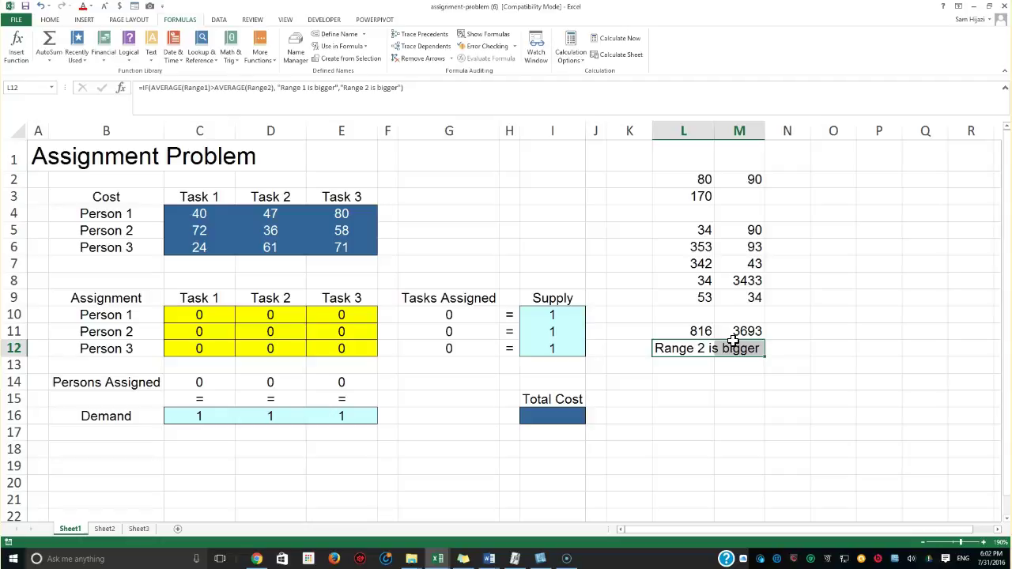
- Name the cost table values C4:E6 Cost
drag(199, 212, 328, 245)
click(33, 87)
text(c)
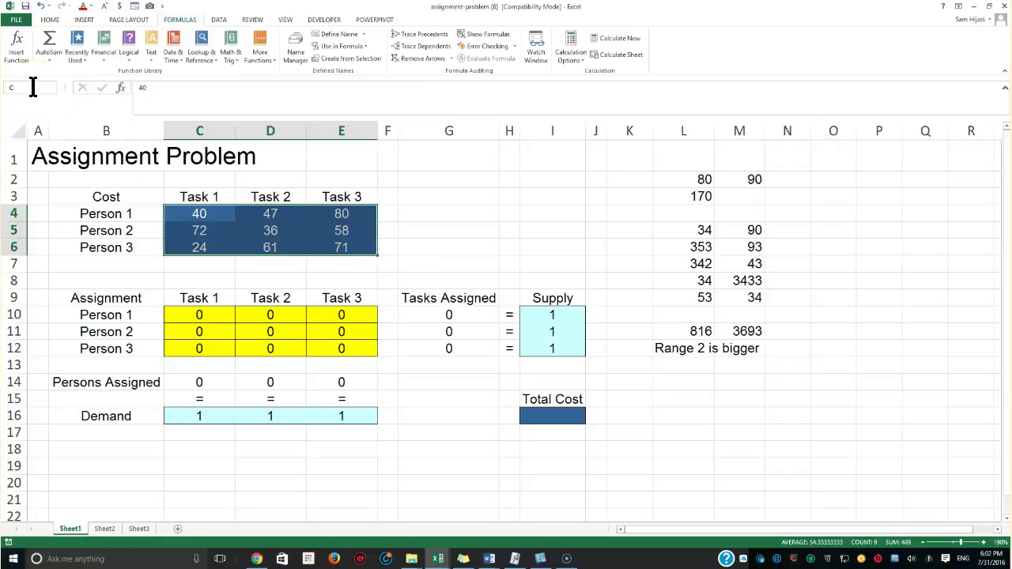
text(cost)
key(Return)
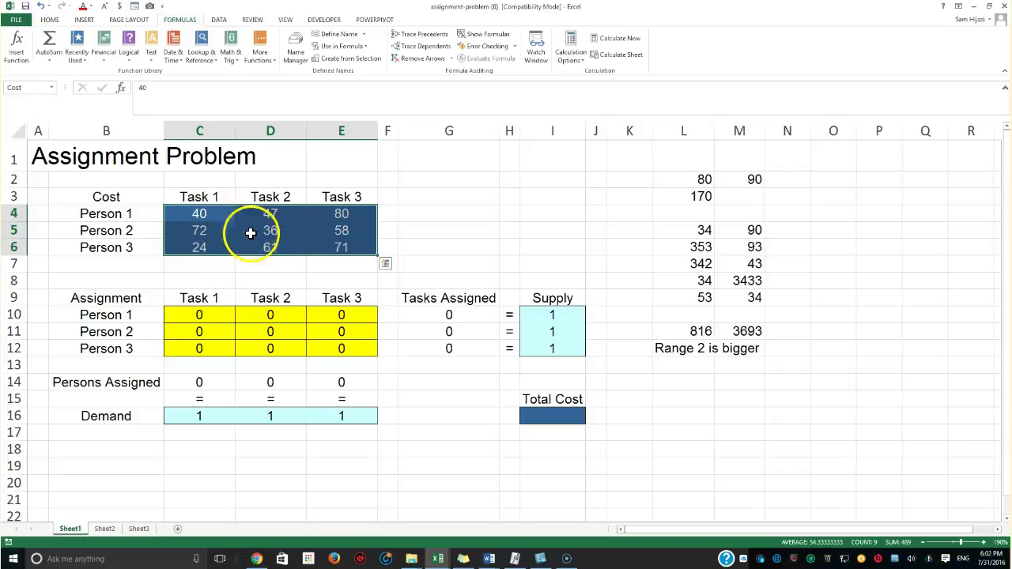
- Name the assignment table values C10:E12 Assignment and reselect the range to check the name
drag(198, 313, 327, 348)
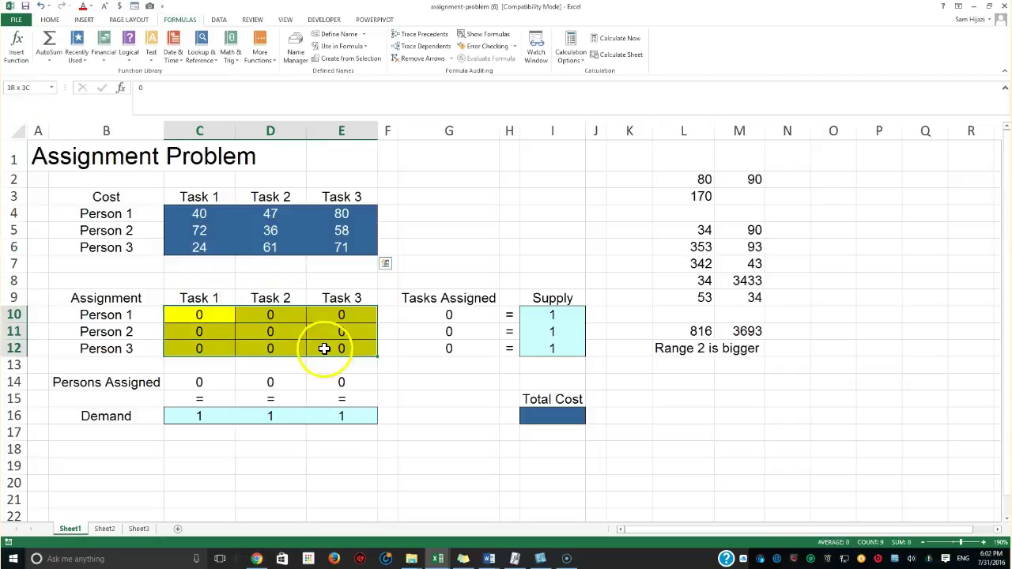
click(13, 88)
text(Assign)
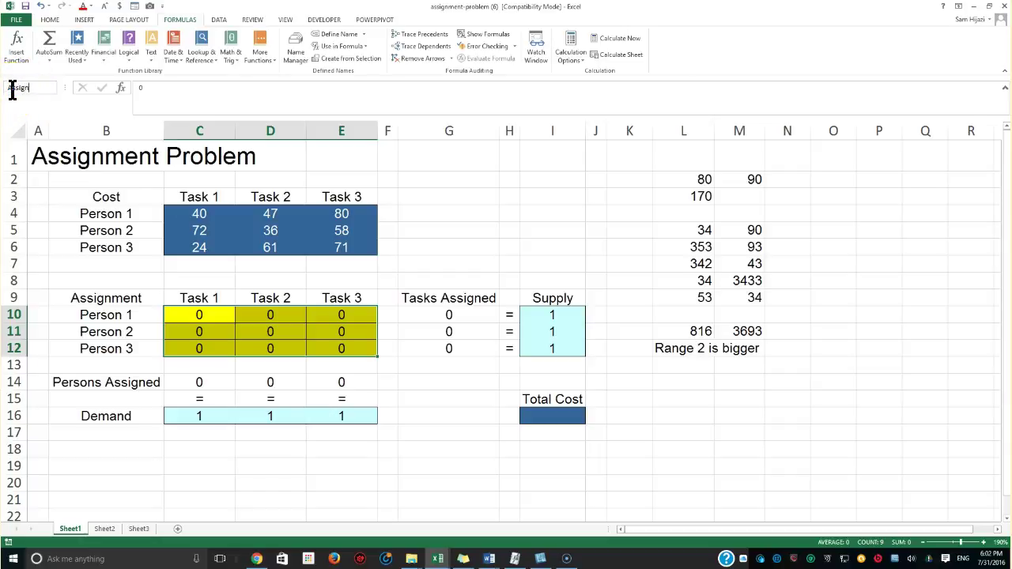
text(ment)
key(Return)
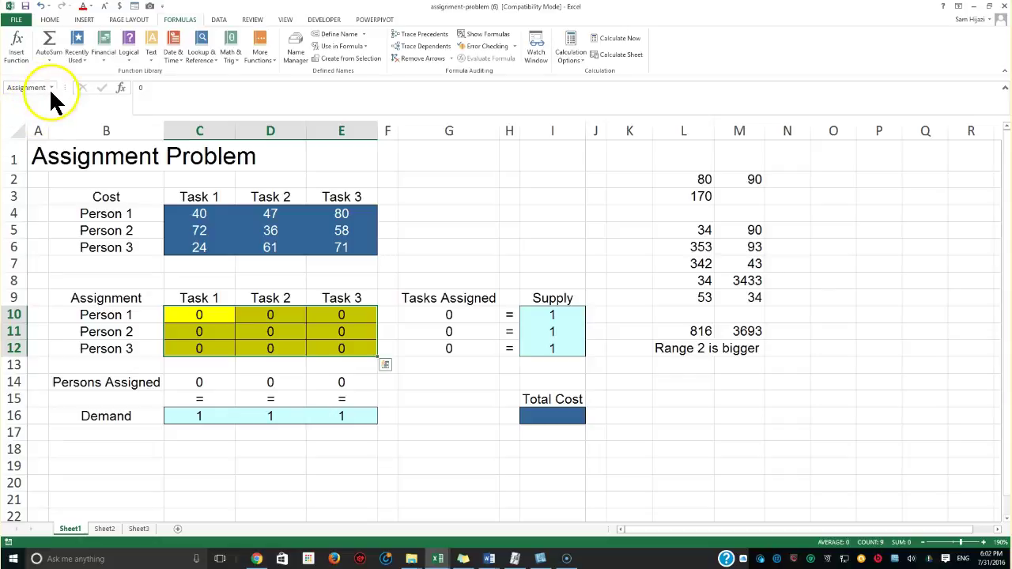
drag(199, 313, 338, 351)
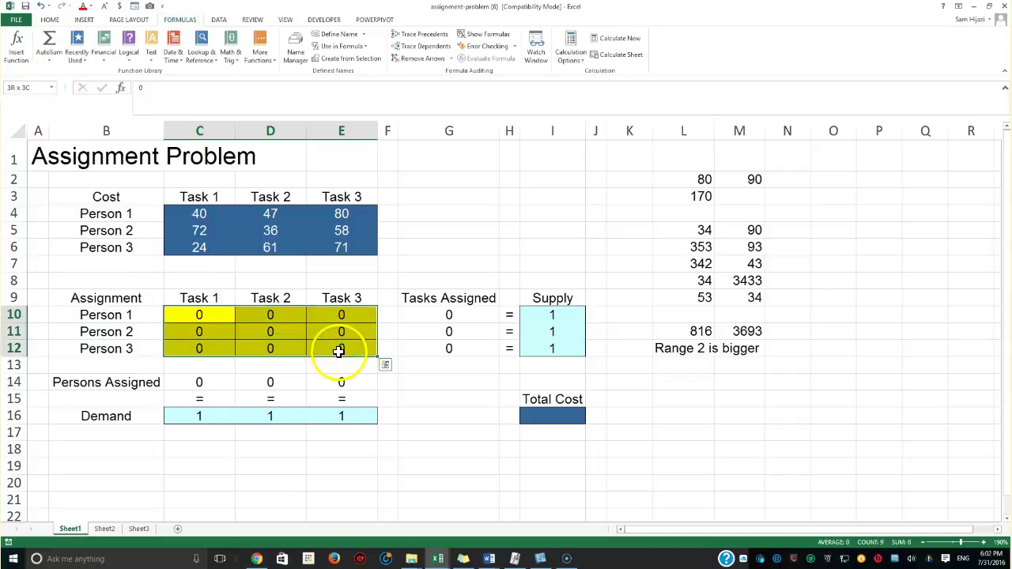
- Name the Persons Assigned totals in C14:E14 PersonsAssigned
drag(199, 382, 314, 384)
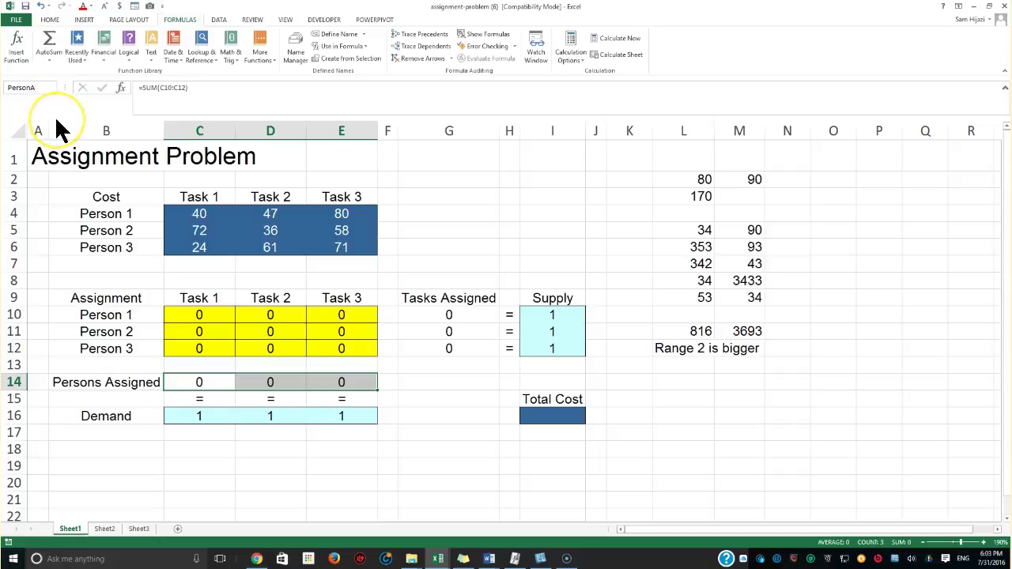
key(BackSpace)
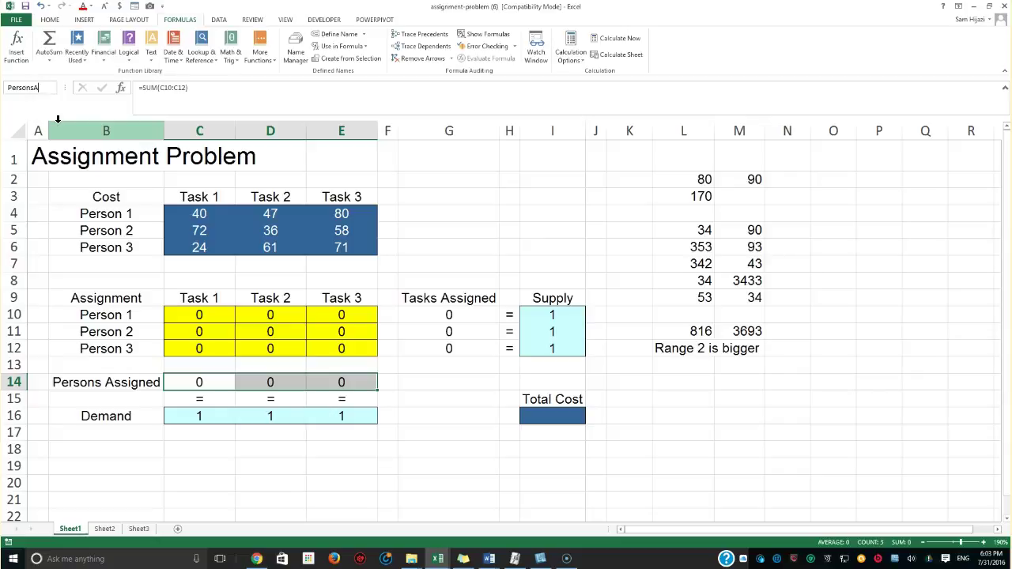
text(sAssigne)
click(35, 87)
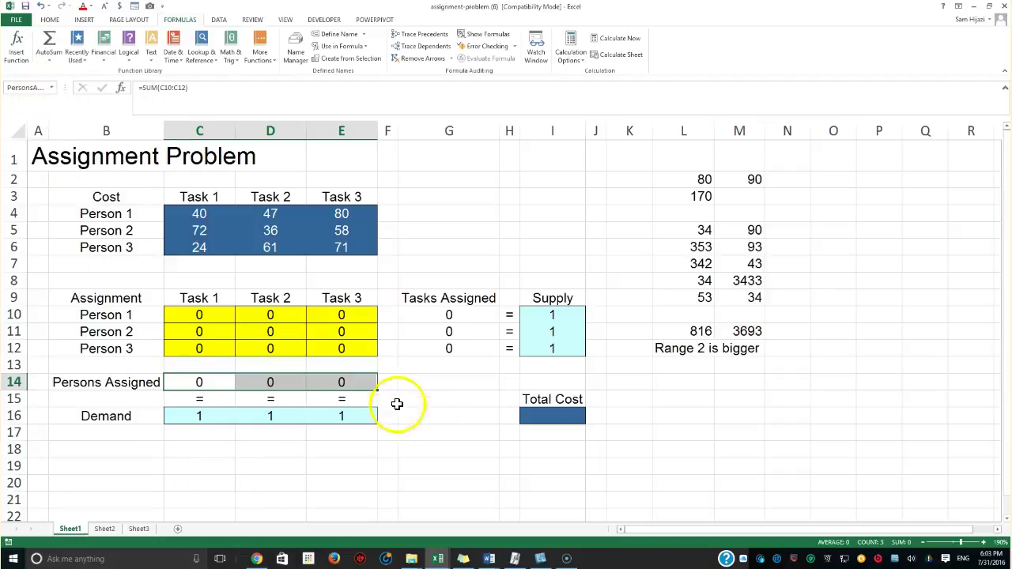
- Name the demand values in C16:E16 Demand
drag(197, 412, 311, 417)
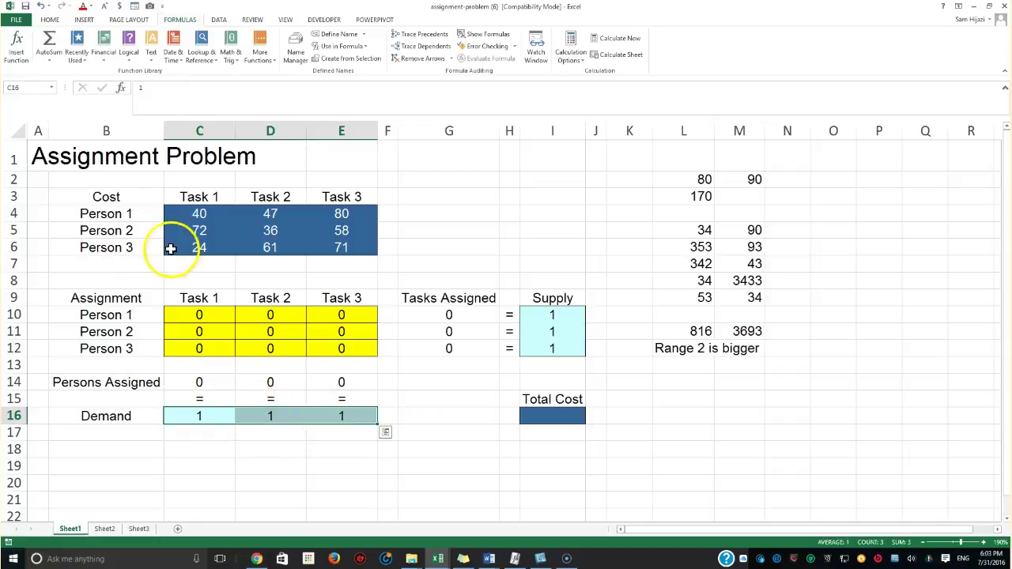
click(35, 87)
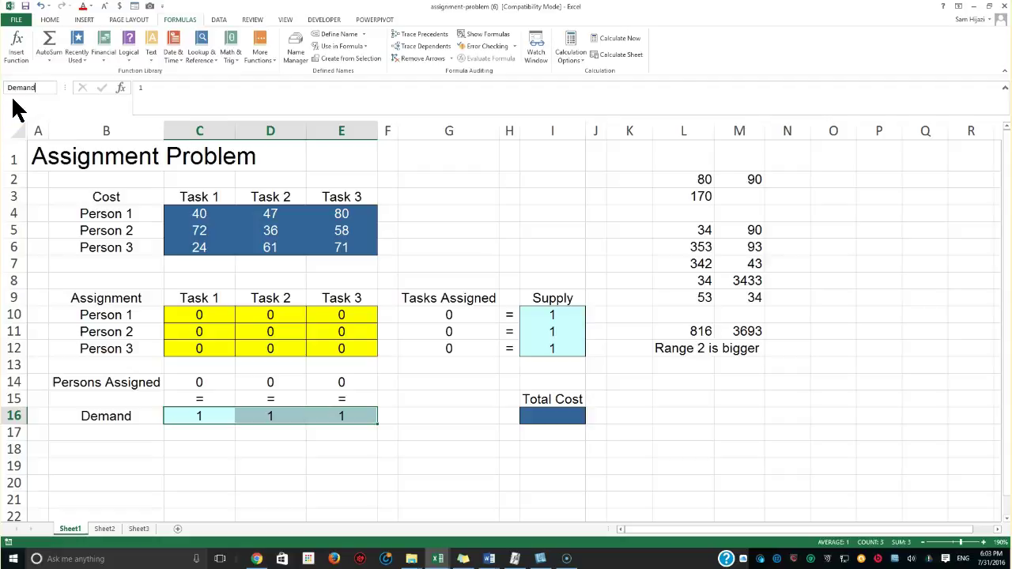
text(Demand)
key(Return)
- Name the Tasks Assigned totals in G10:G12 TaskedAssigned
drag(449, 315, 448, 350)
click(19, 87)
text(TasksAssigned)
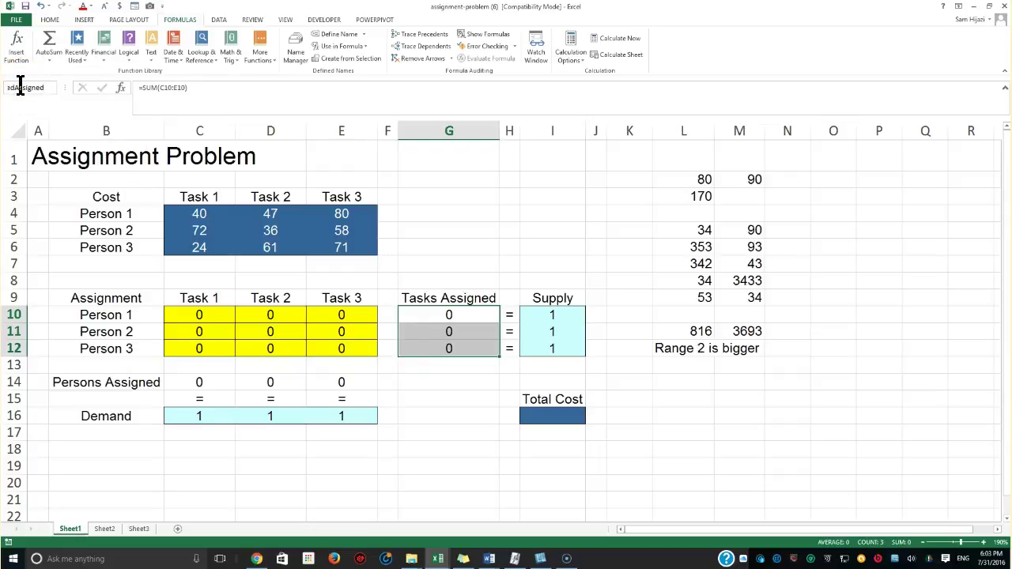
key(Return)
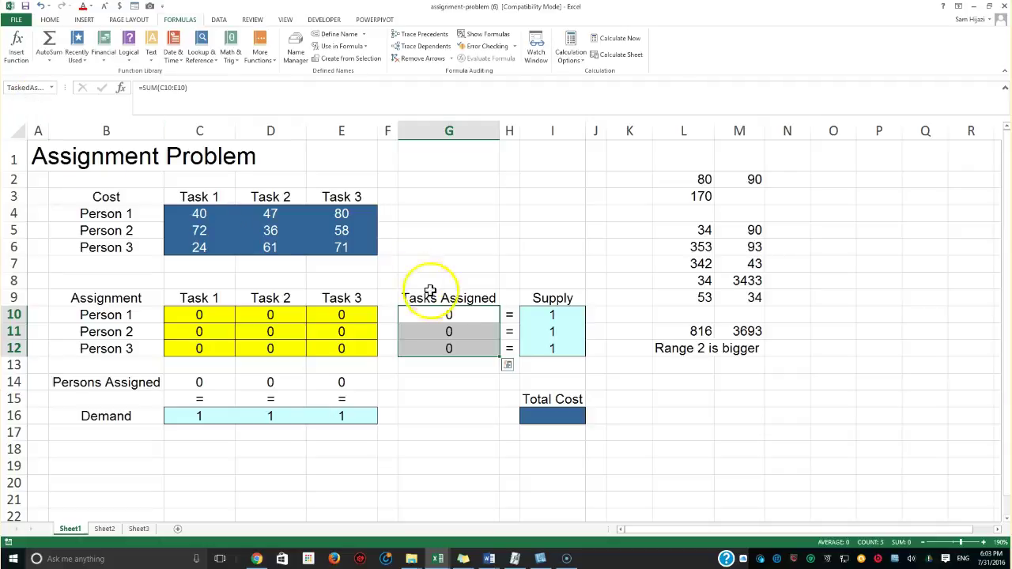
- Name the supply values in I10:I12 Supply
drag(538, 316, 536, 346)
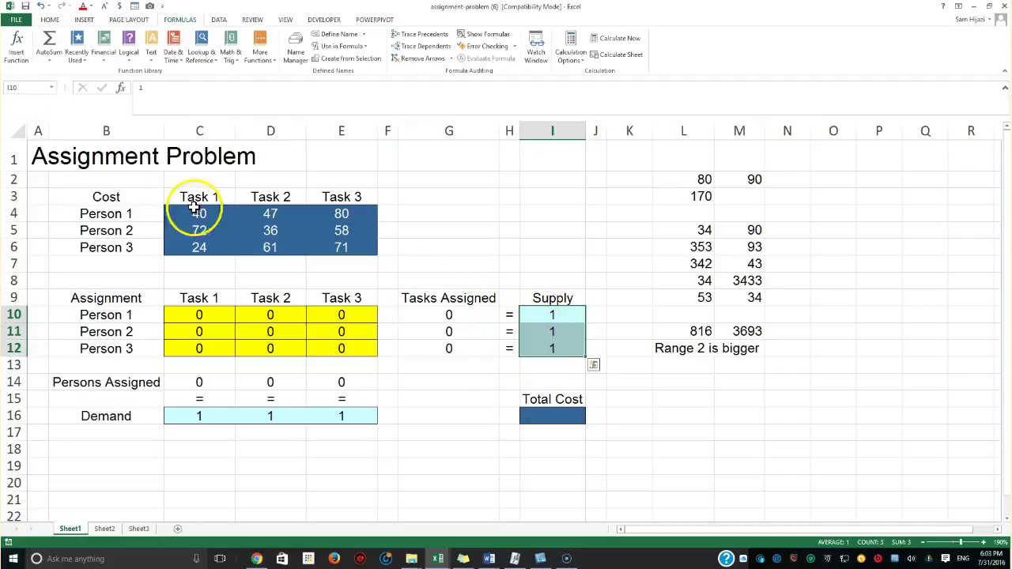
click(31, 87)
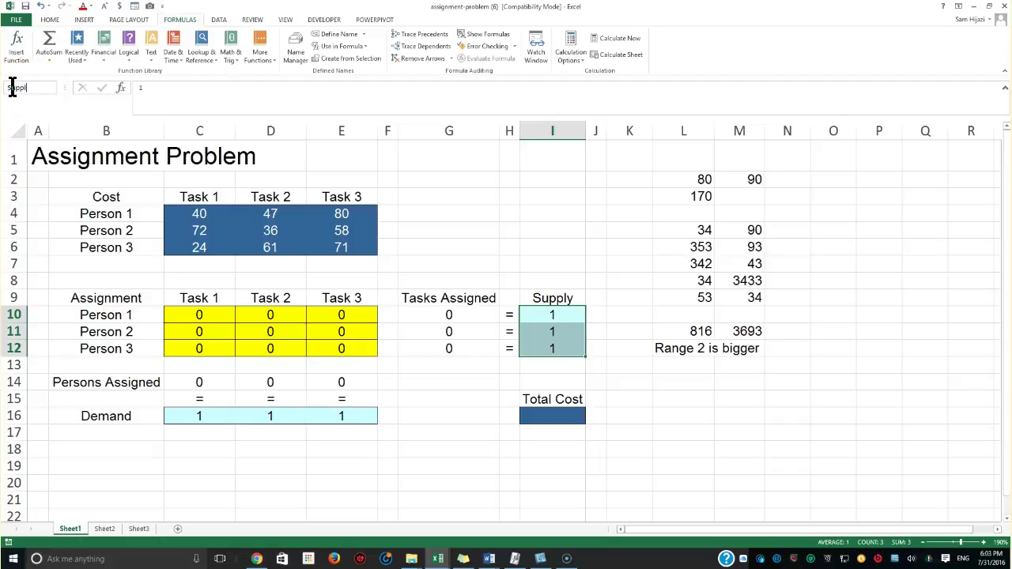
key(Return)
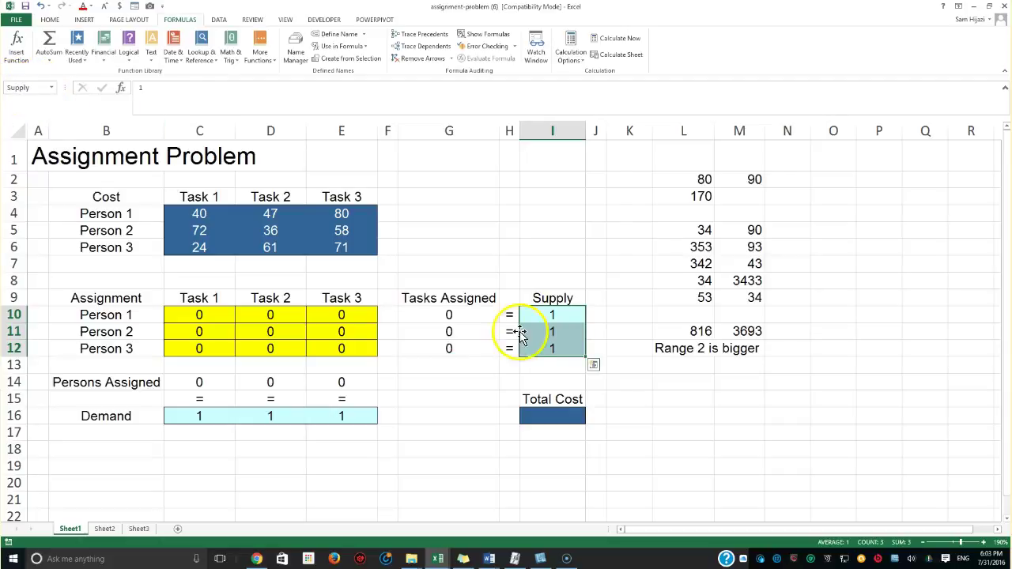
- Name the empty total cost cell I16 TotalCost
click(557, 414)
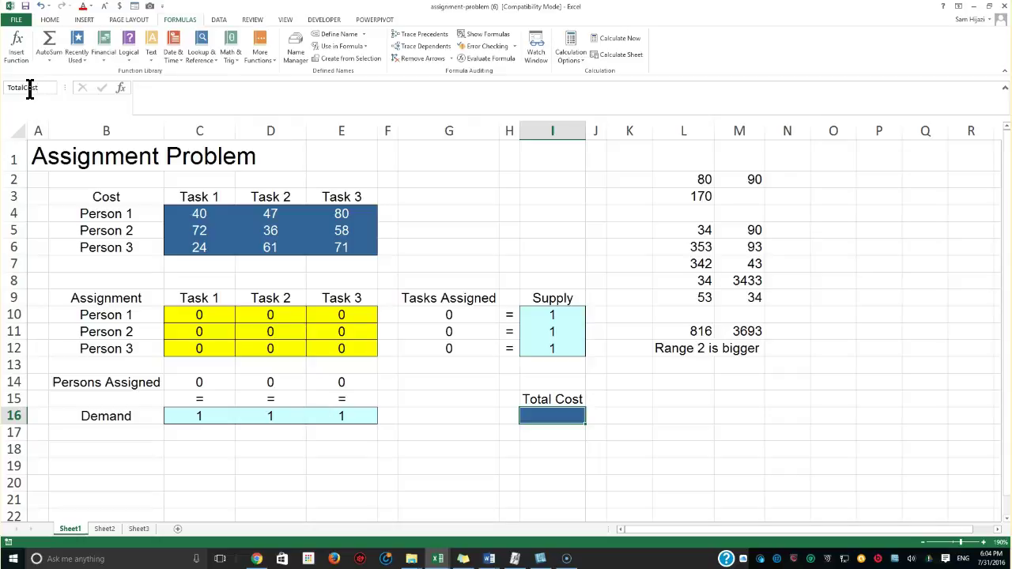
click(27, 88)
key(Return)
- Clear the sample numbers and formulas in L2:M12
click(529, 465)
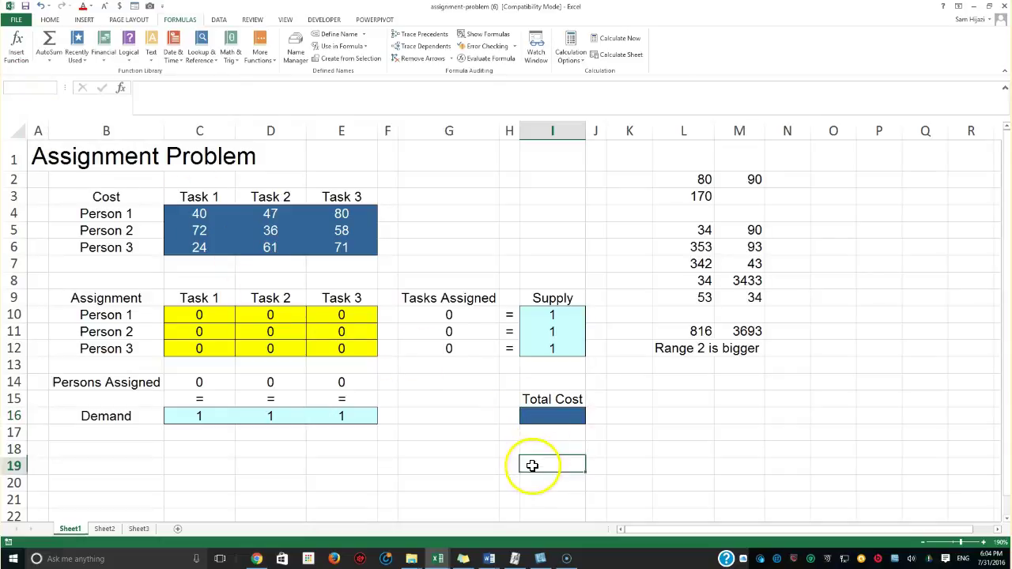
drag(696, 183, 734, 351)
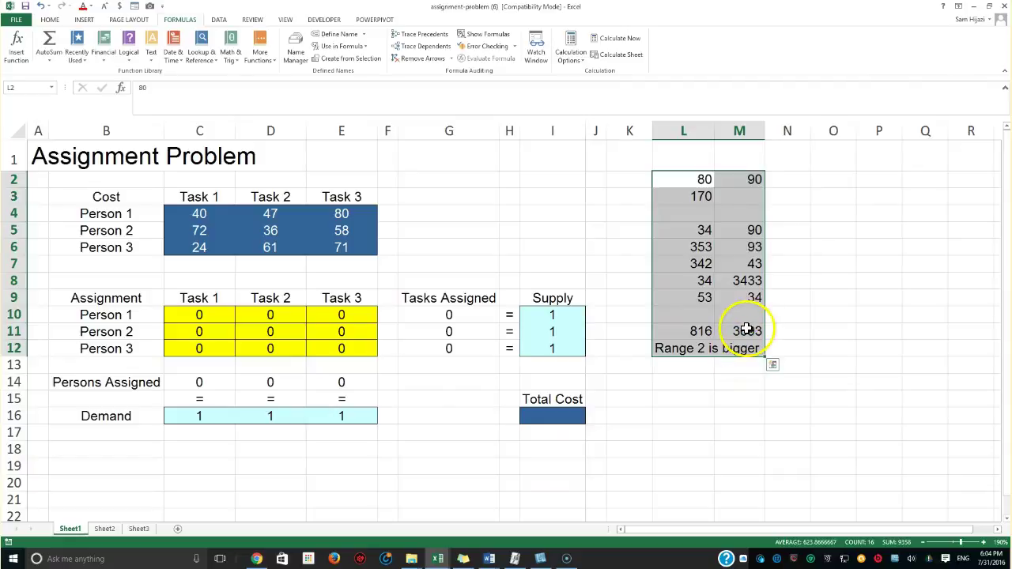
key(Delete)
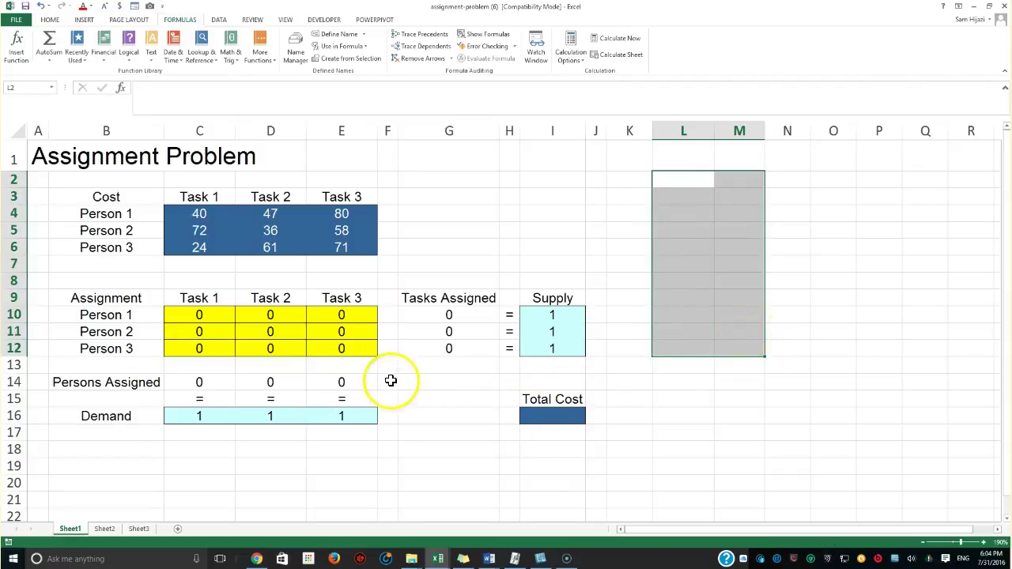
- Review the named assignment, cost, total cost and supply ranges and the equality signs in H10:H12 and C15:E15
drag(199, 313, 333, 345)
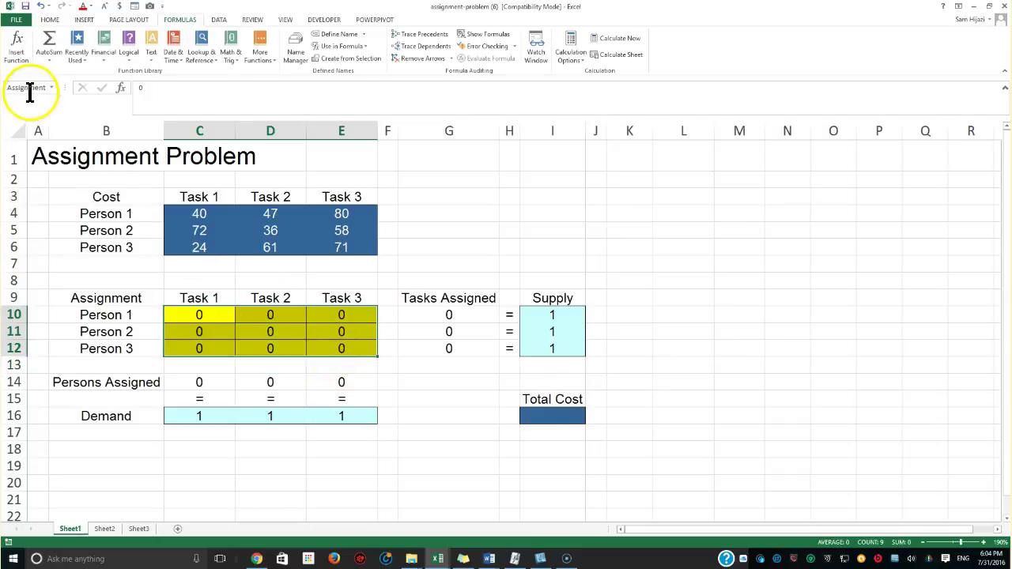
drag(197, 209, 361, 252)
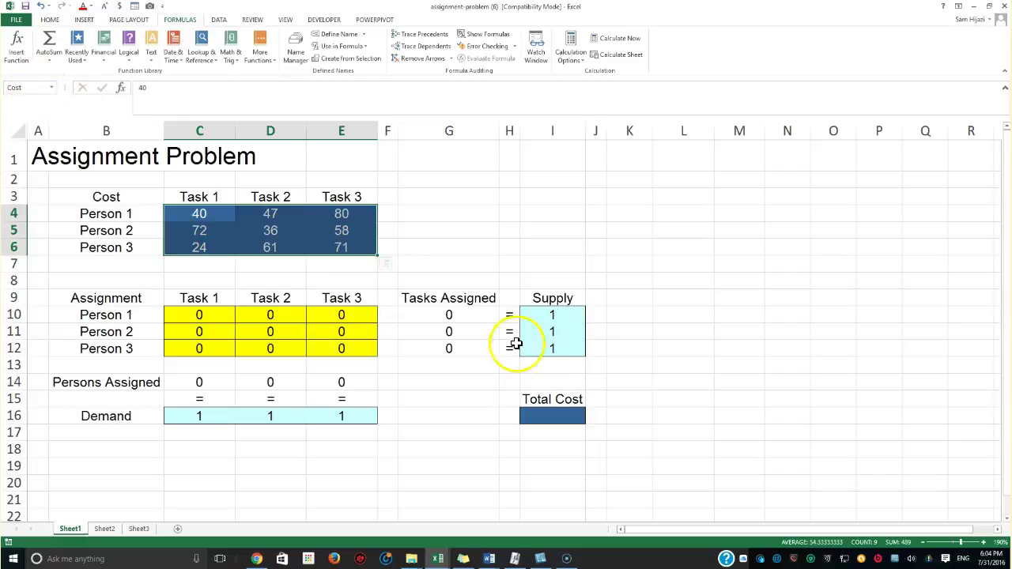
click(547, 415)
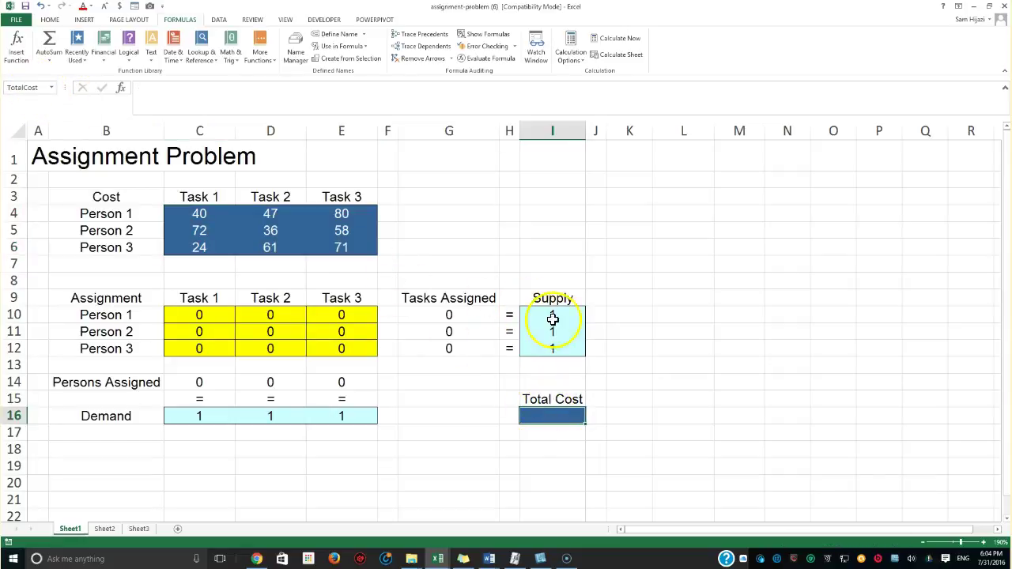
drag(552, 319, 556, 357)
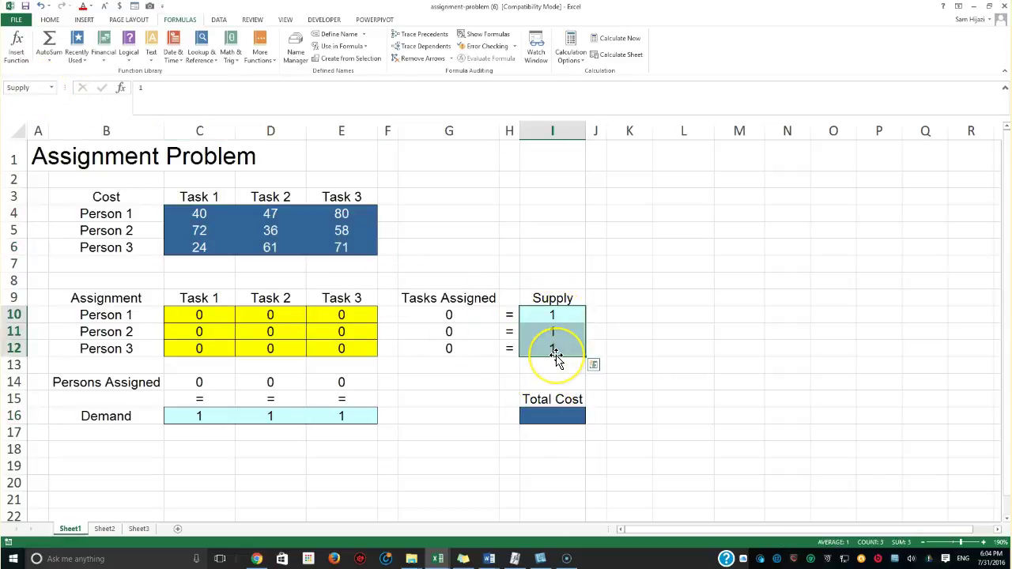
click(552, 417)
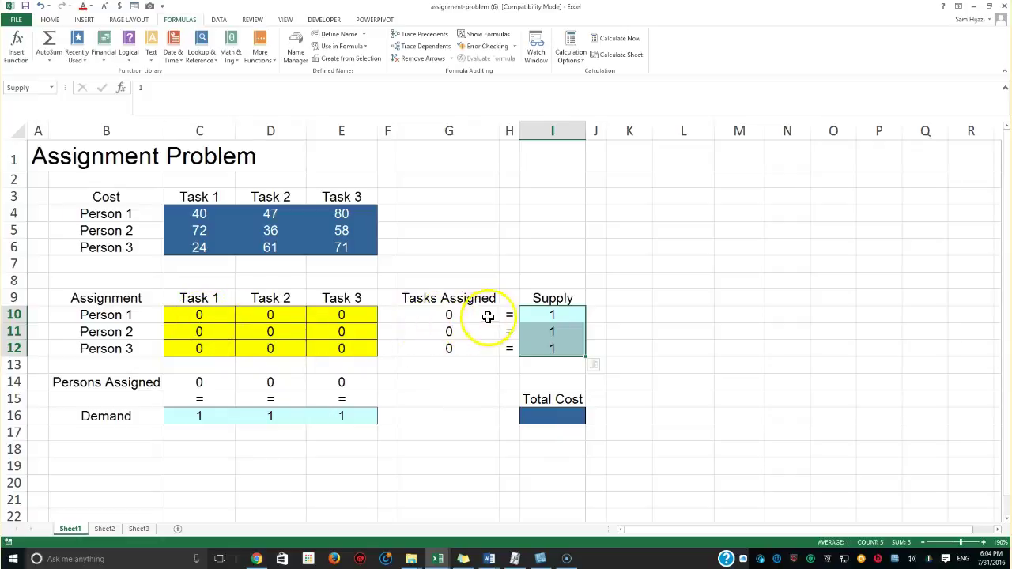
drag(510, 315, 507, 349)
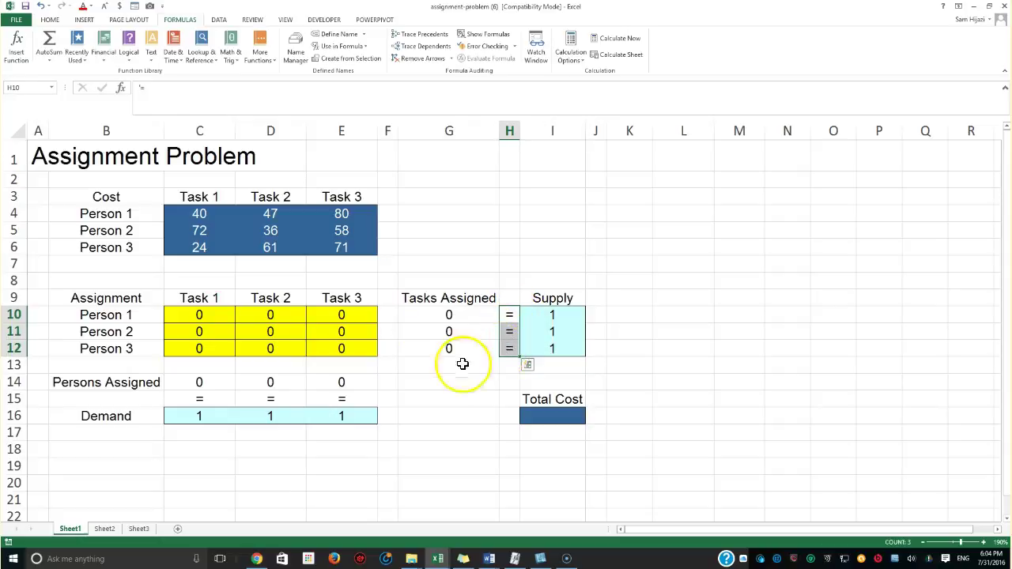
drag(186, 403, 334, 407)
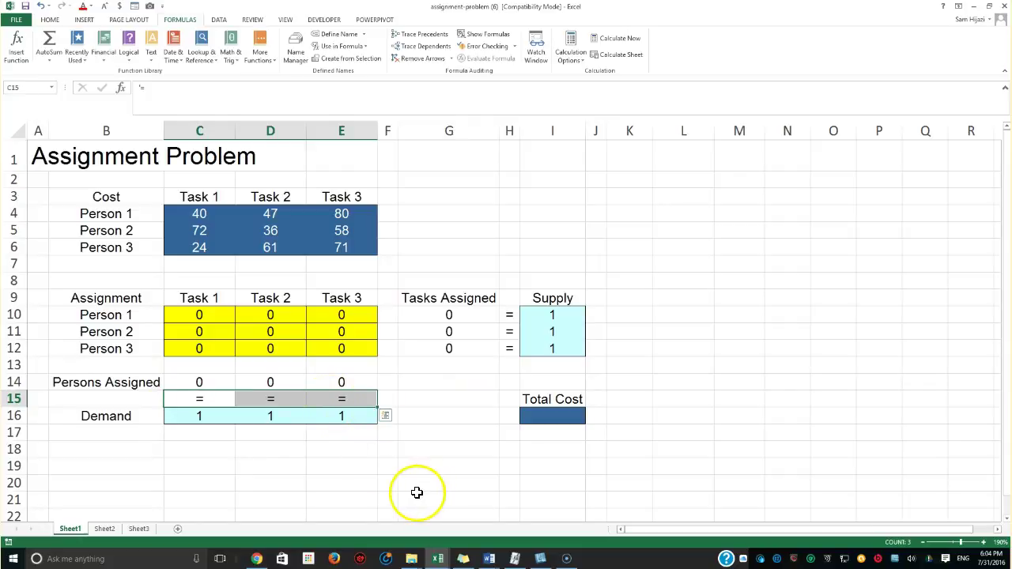
- Set Solver to minimize the total cost cell I16 by changing the assignment cells C10:E12
click(543, 415)
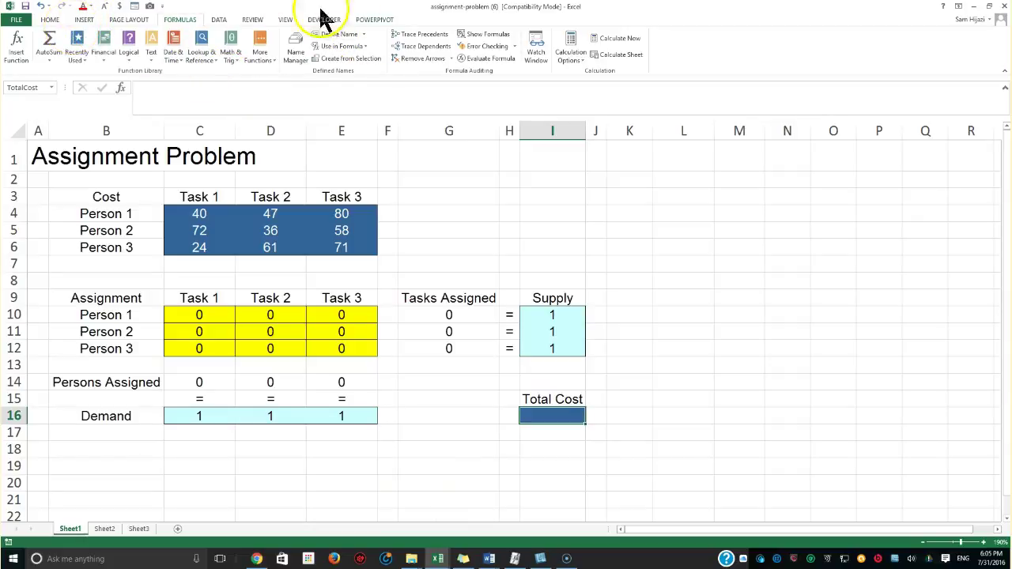
click(219, 20)
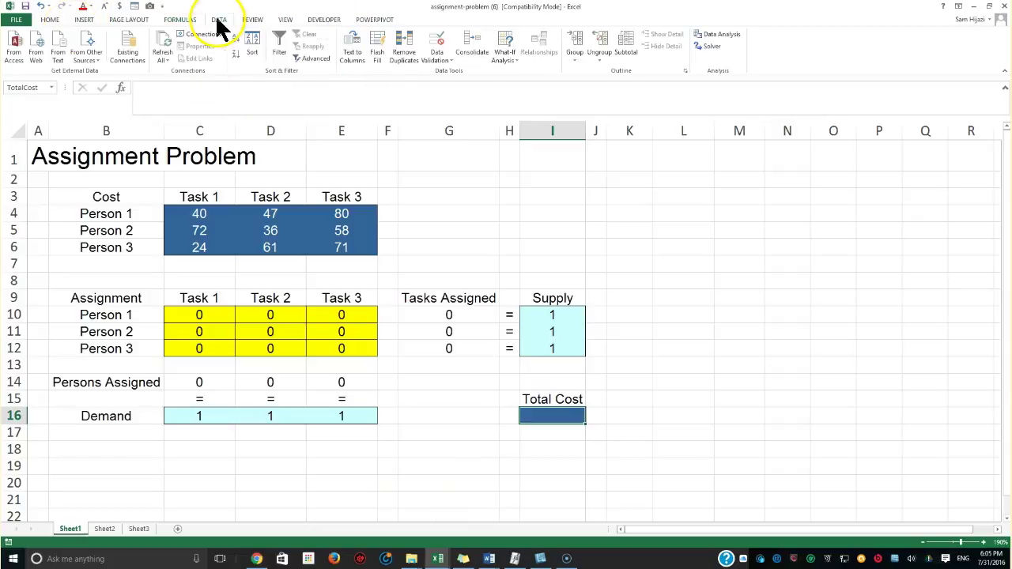
click(706, 47)
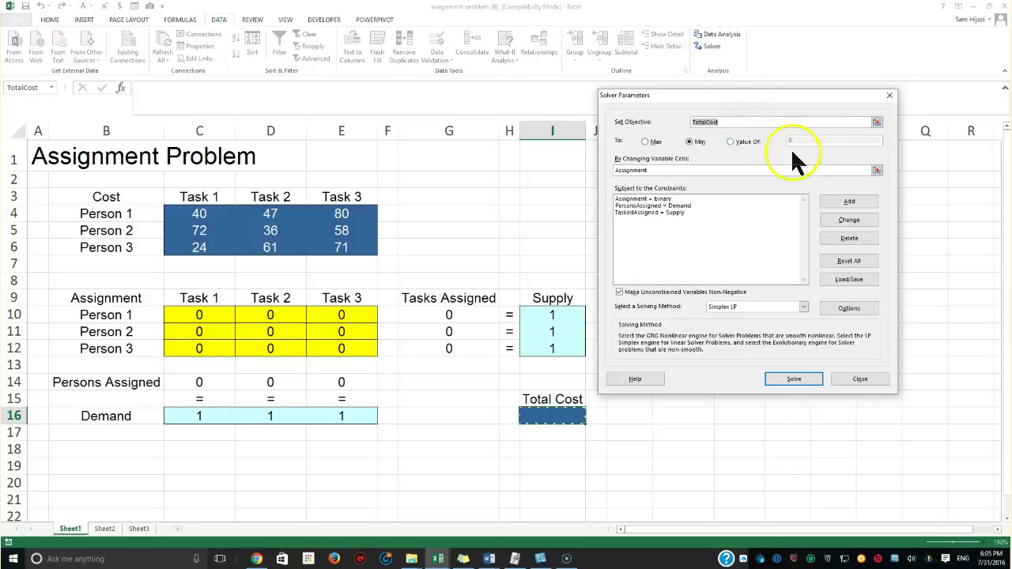
click(697, 143)
click(557, 417)
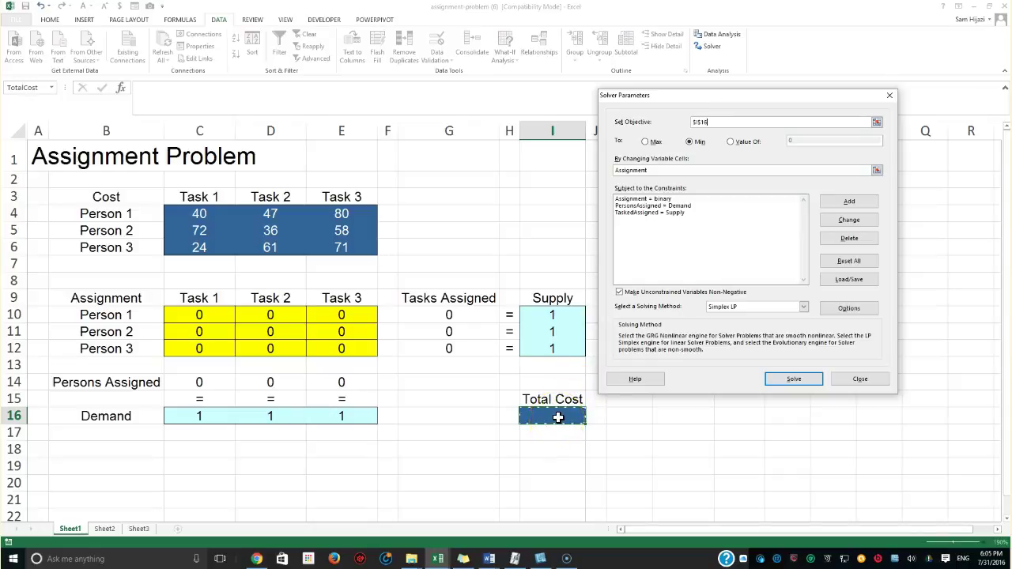
click(647, 142)
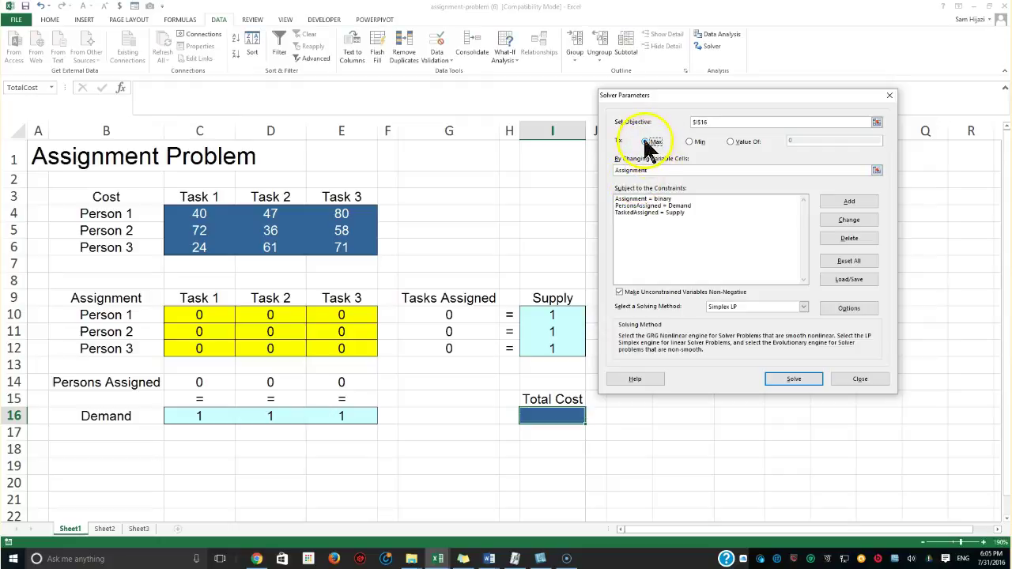
click(690, 143)
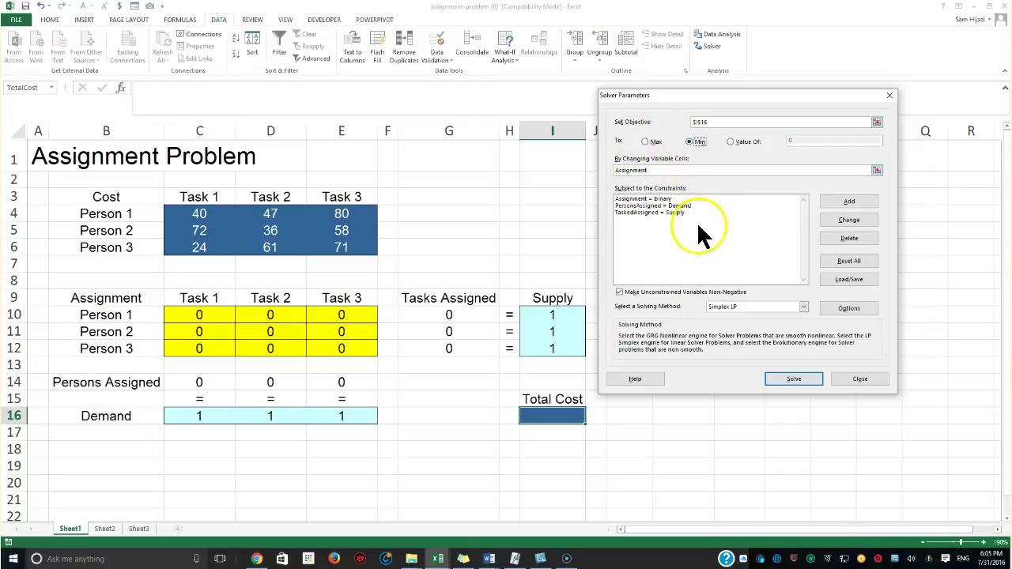
click(664, 169)
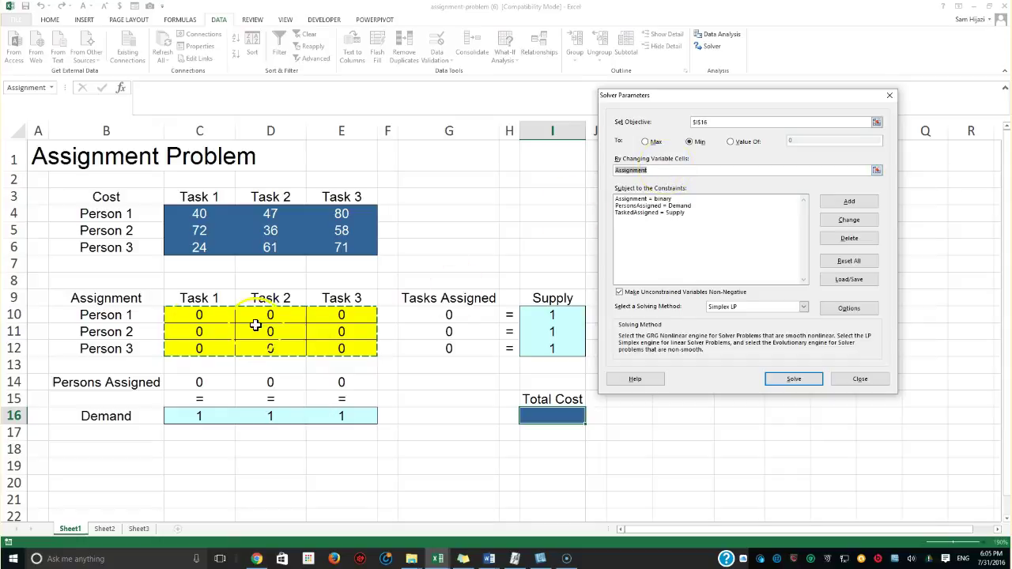
drag(203, 312, 328, 344)
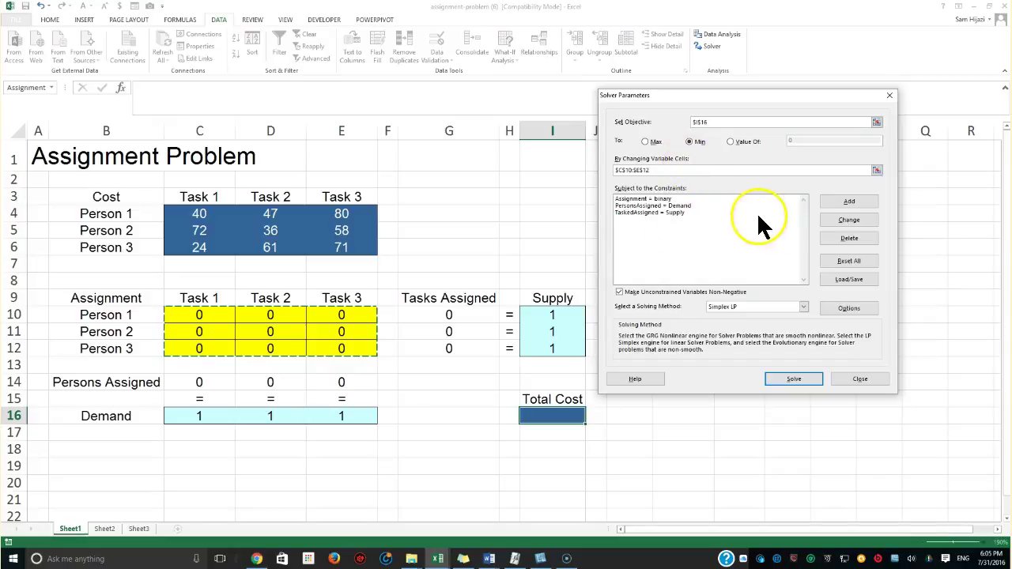
- Delete the three existing Solver constraints: Assignment = binary, PersonsAssigned = Demand and TaskedAssigned = Supply
click(680, 199)
click(850, 227)
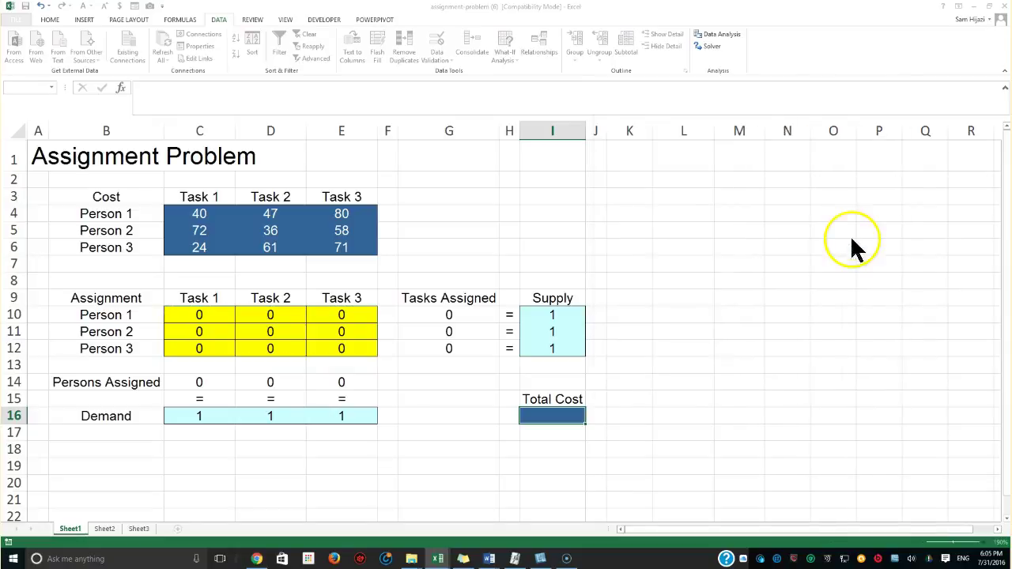
click(693, 198)
click(850, 242)
click(682, 199)
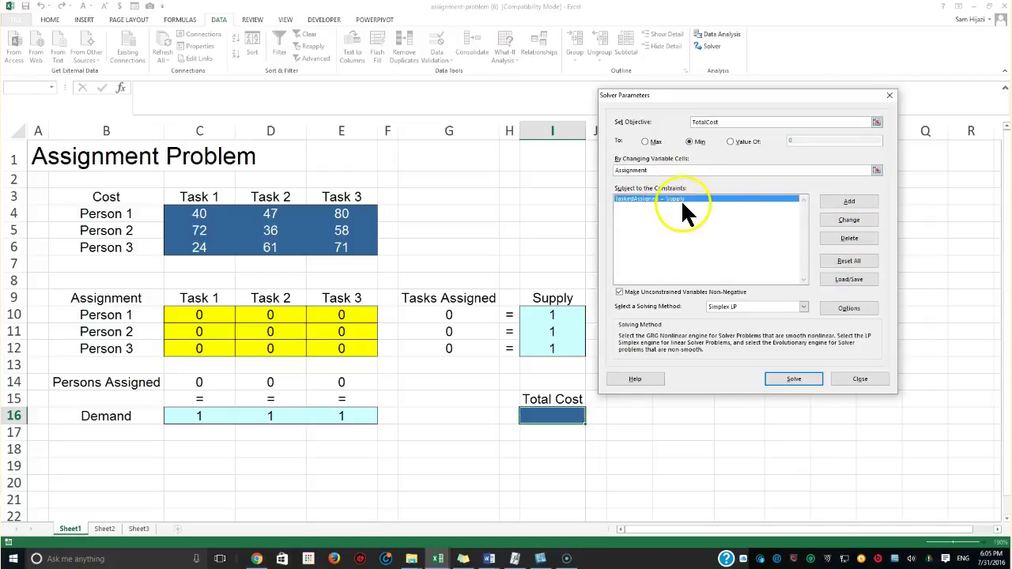
click(829, 236)
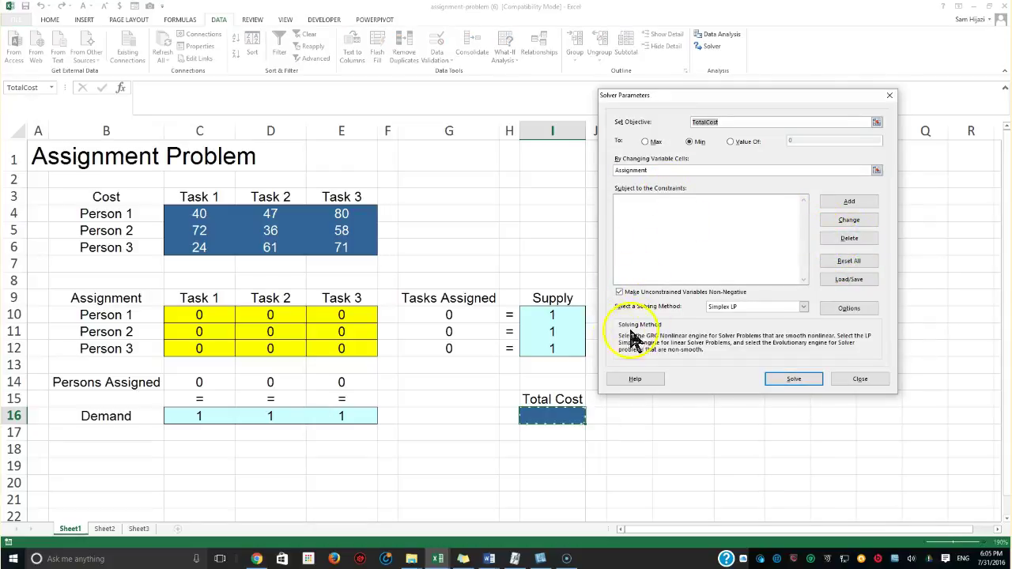
drag(720, 92, 752, 120)
drag(460, 315, 460, 342)
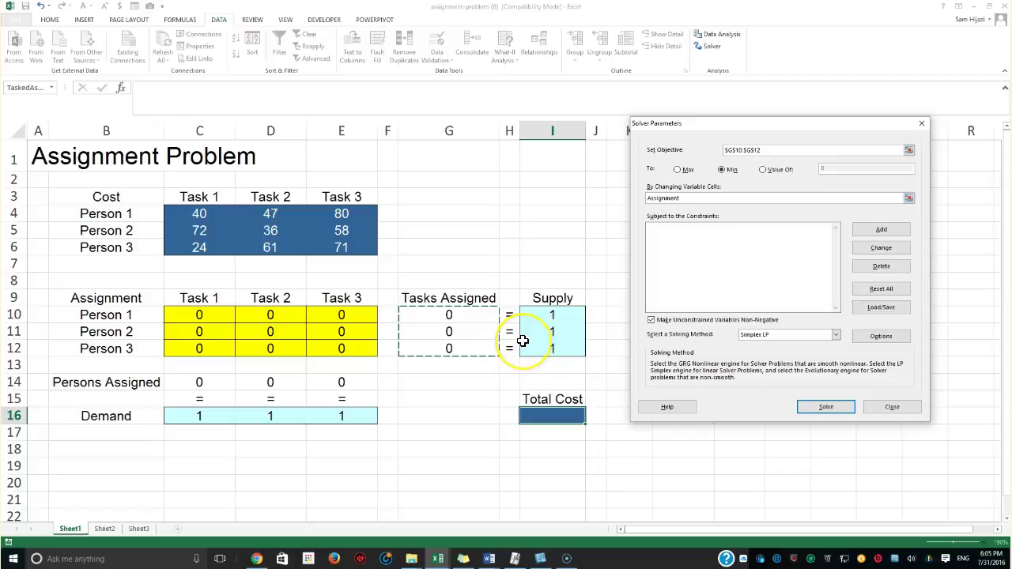
drag(775, 150, 716, 145)
click(546, 416)
click(665, 268)
- Add a Solver constraint requiring the tasks assigned in G10:G12 to equal the supply values in I10:I12
click(881, 230)
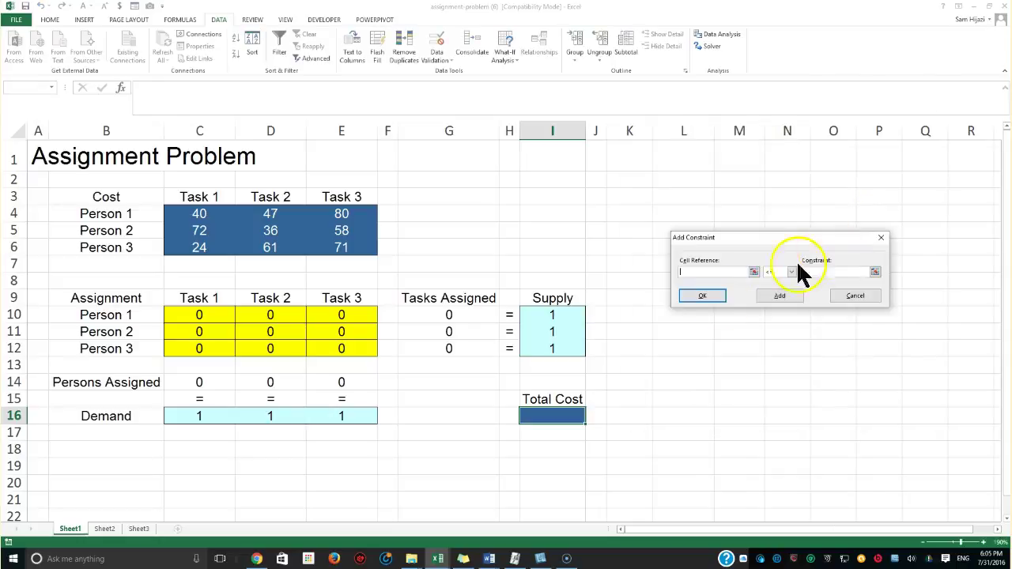
click(461, 320)
drag(461, 325, 455, 348)
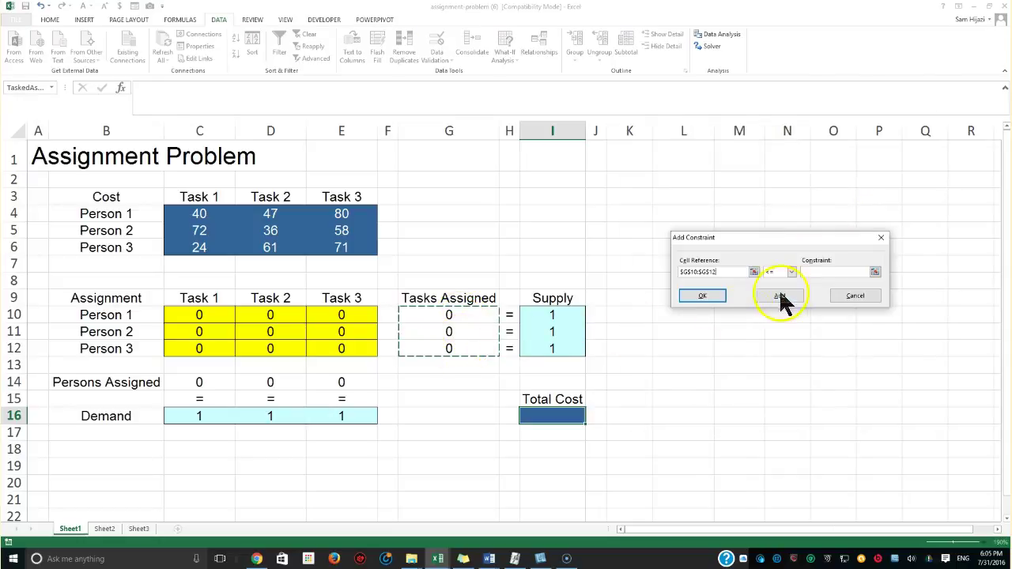
click(791, 272)
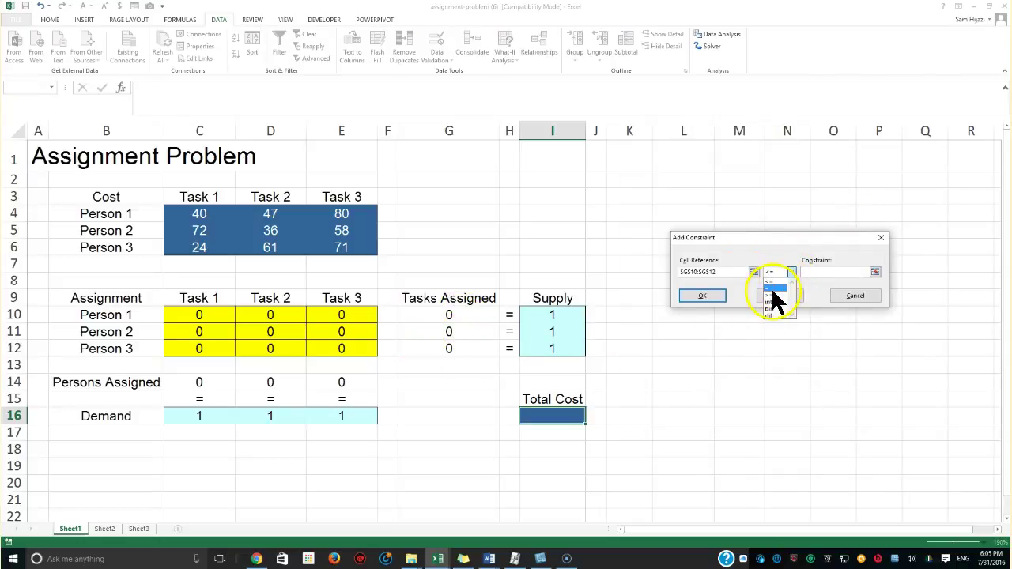
click(771, 287)
drag(552, 317, 550, 346)
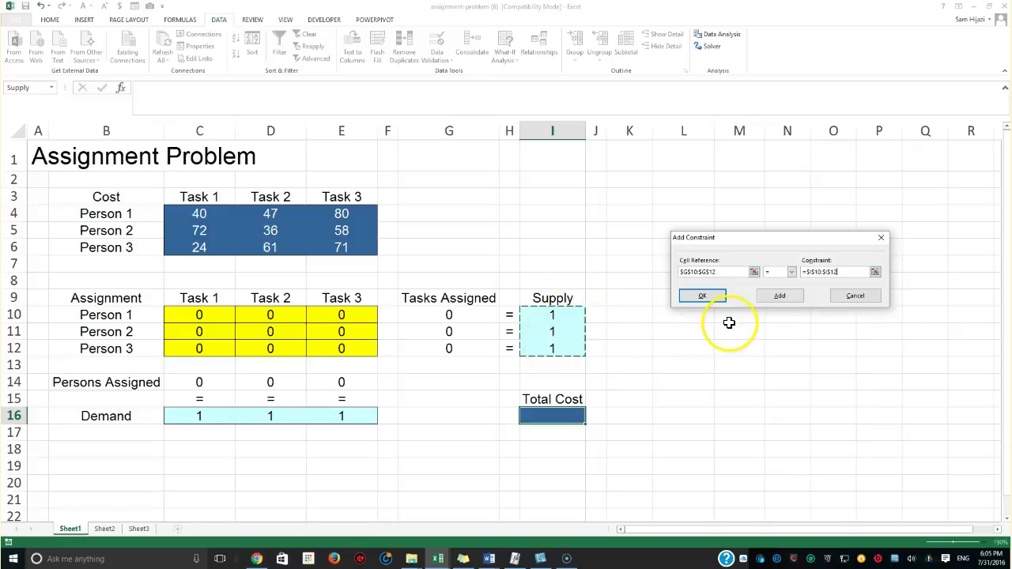
click(787, 298)
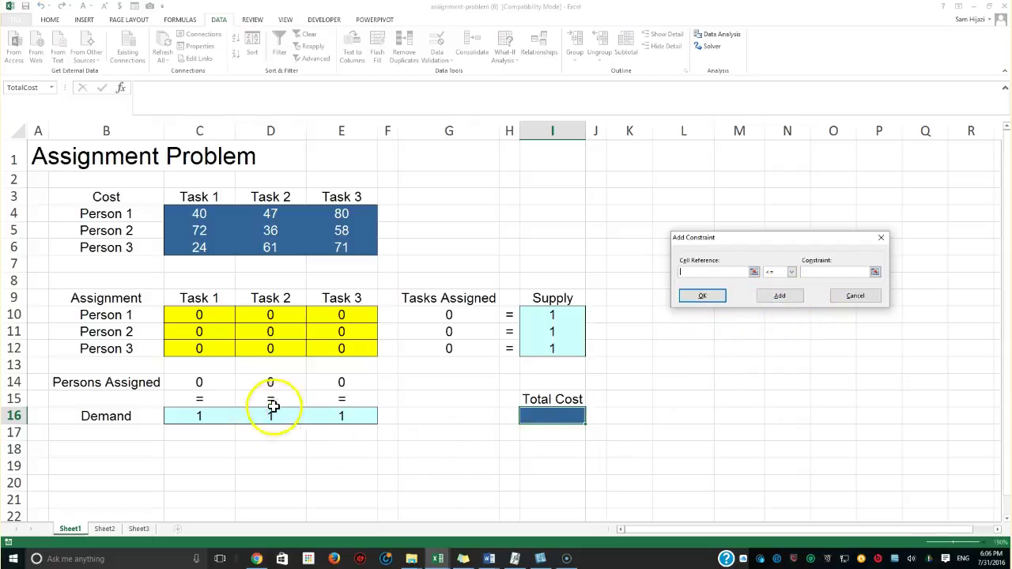
- Add a Solver constraint requiring the persons assigned in C14:E14 to equal the demand values in C16:E16
drag(219, 385, 314, 387)
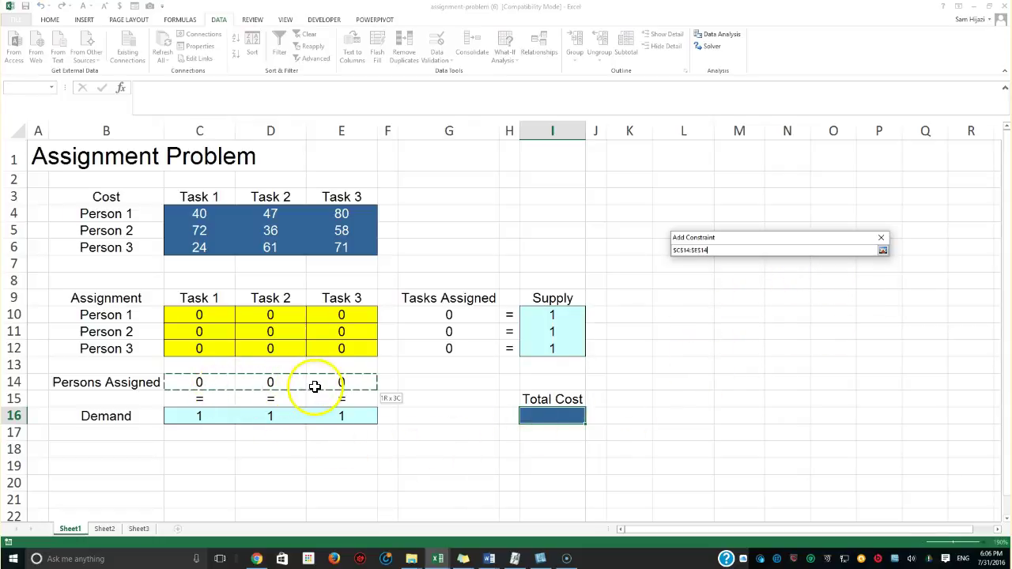
click(792, 274)
click(774, 289)
click(226, 418)
drag(226, 418, 320, 417)
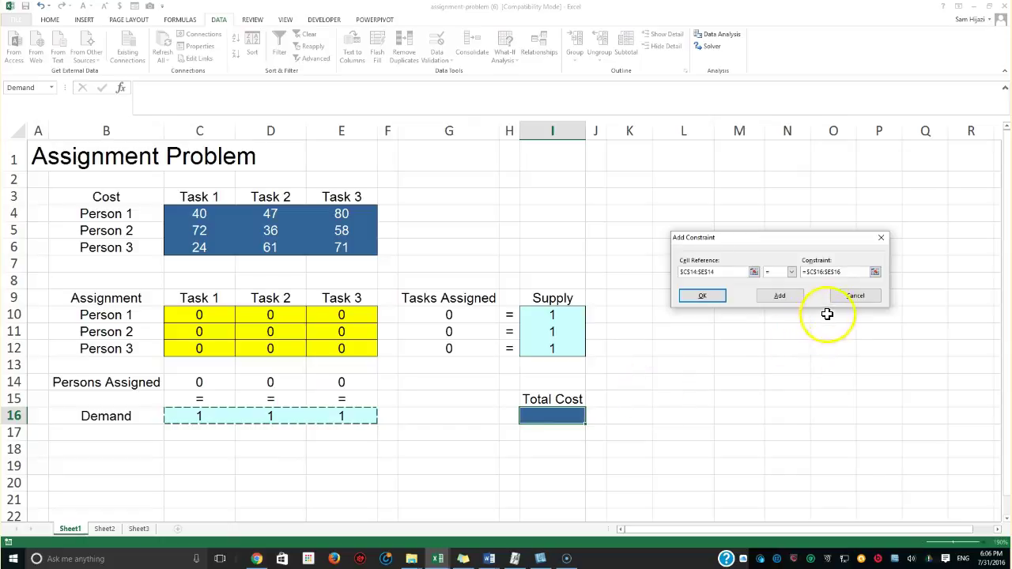
click(782, 296)
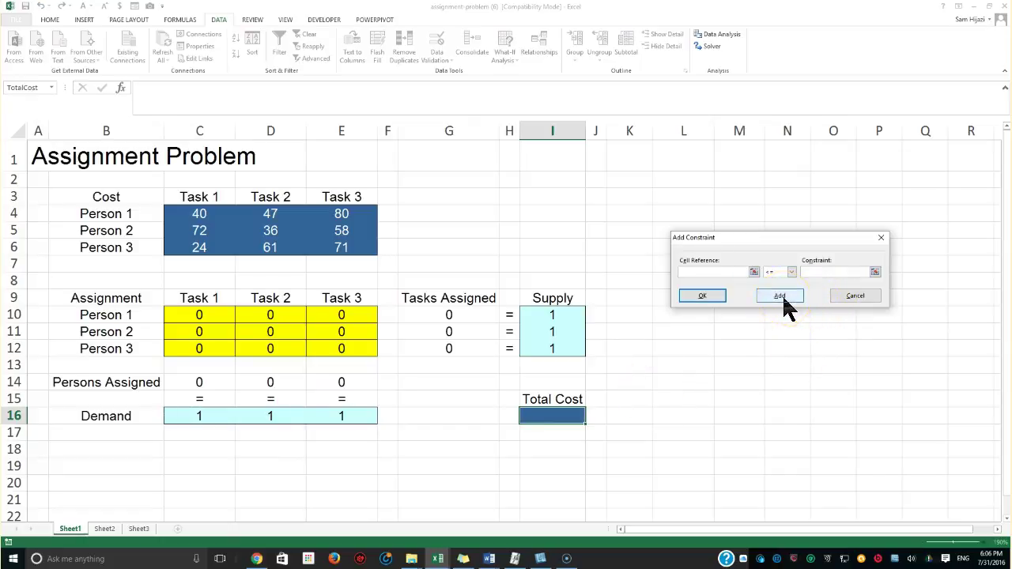
- Add a constraint making the assignment cells C10:E12 binary, and close Solver without solving
drag(203, 316, 333, 349)
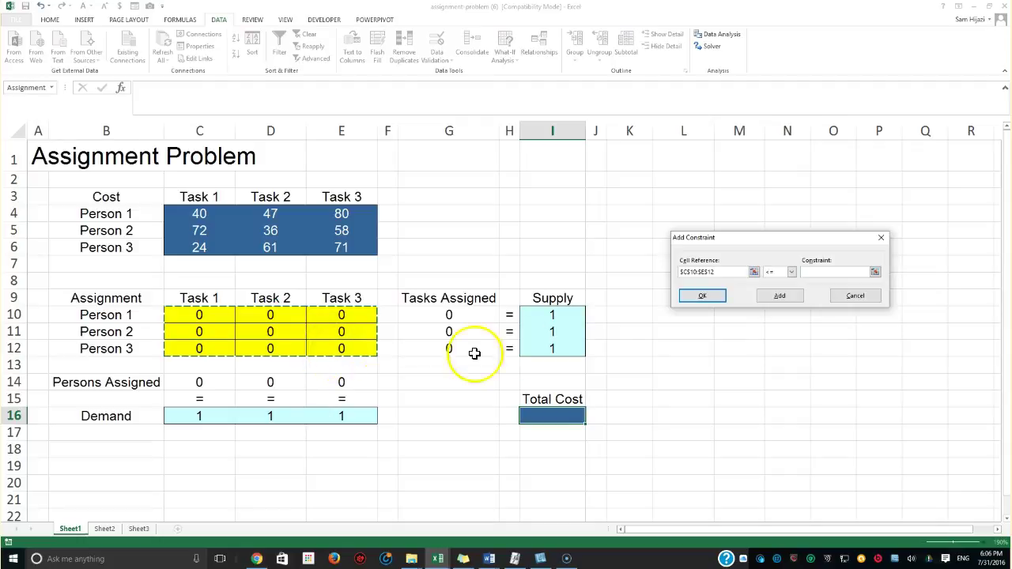
click(791, 273)
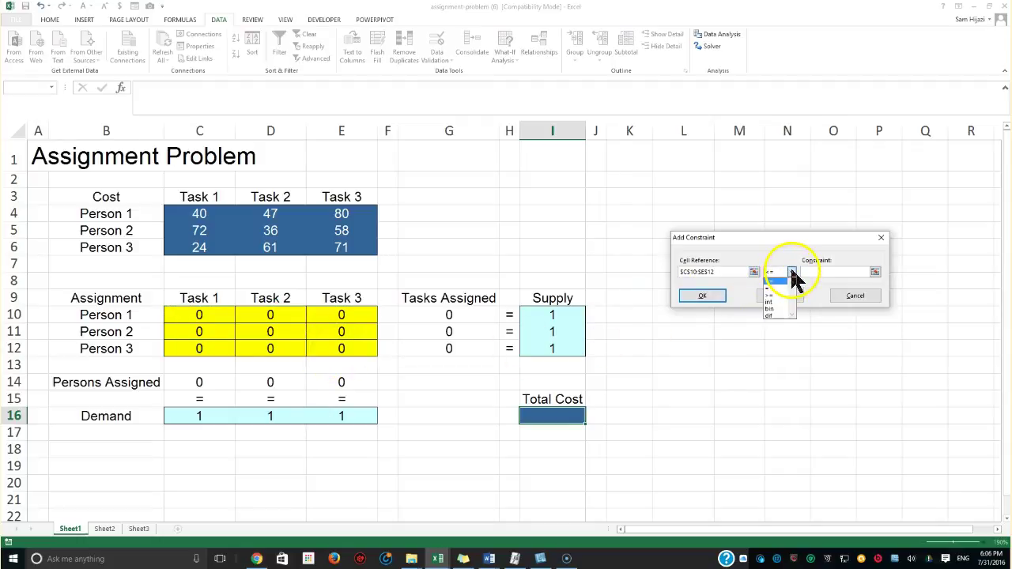
click(771, 309)
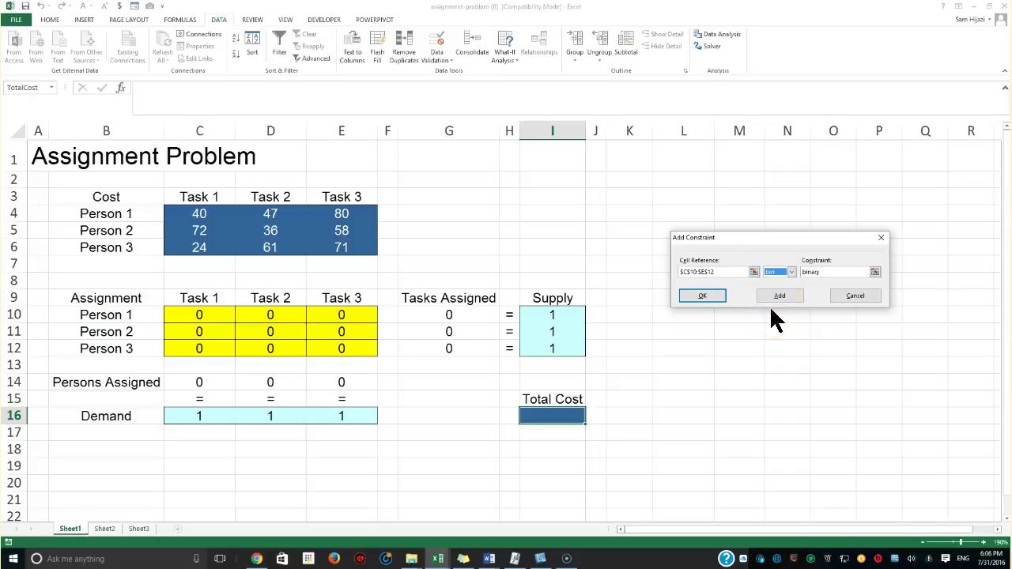
click(714, 301)
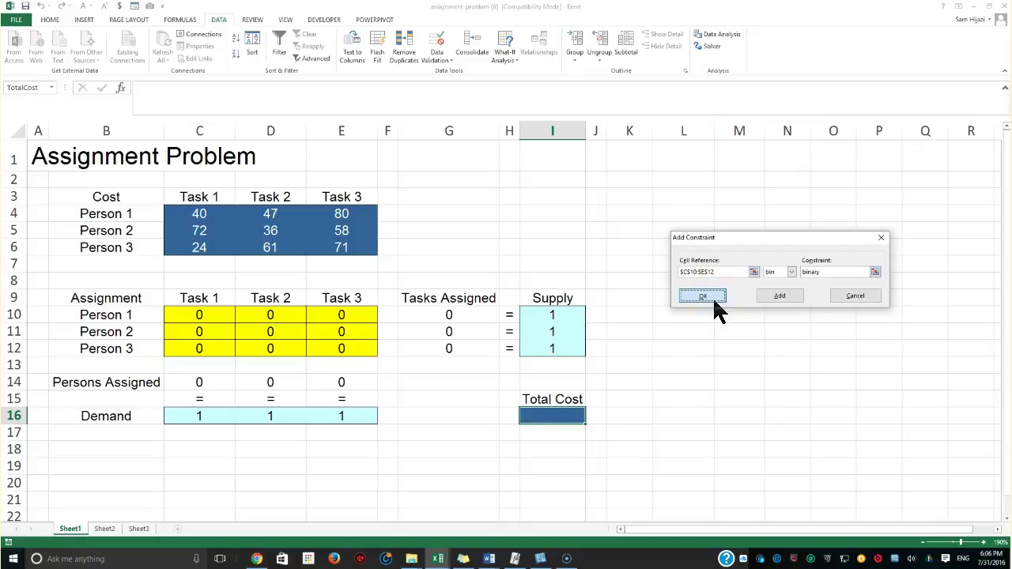
click(713, 297)
click(837, 406)
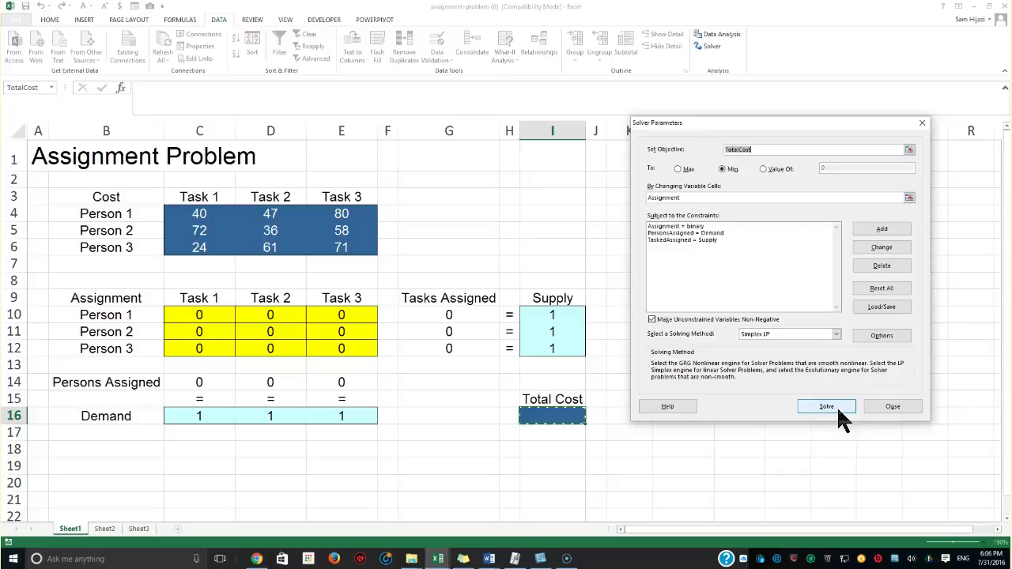
click(878, 407)
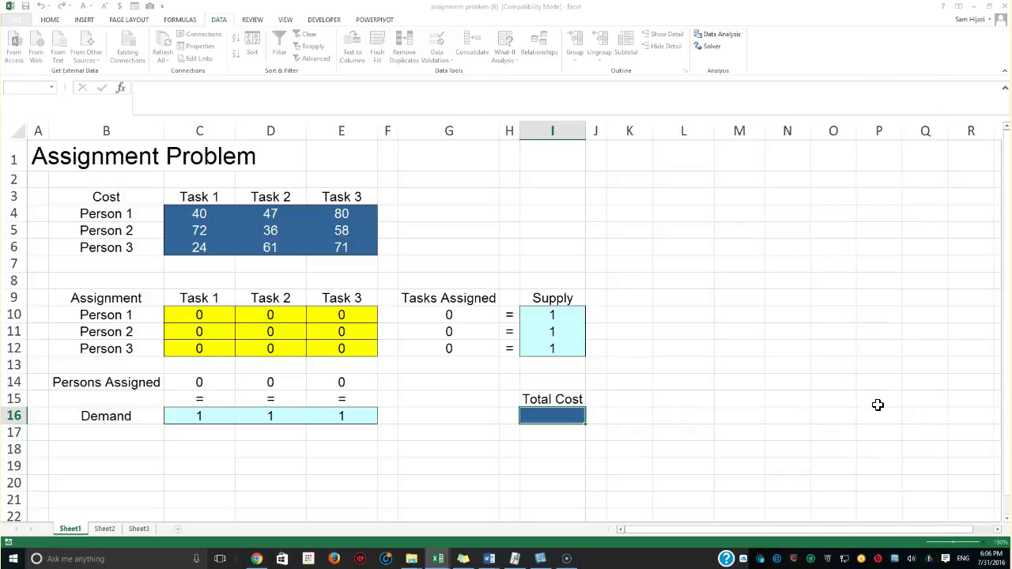
- Enter a trial assignment of 1 in the diagonal cells C10, D11 and E12
click(204, 315)
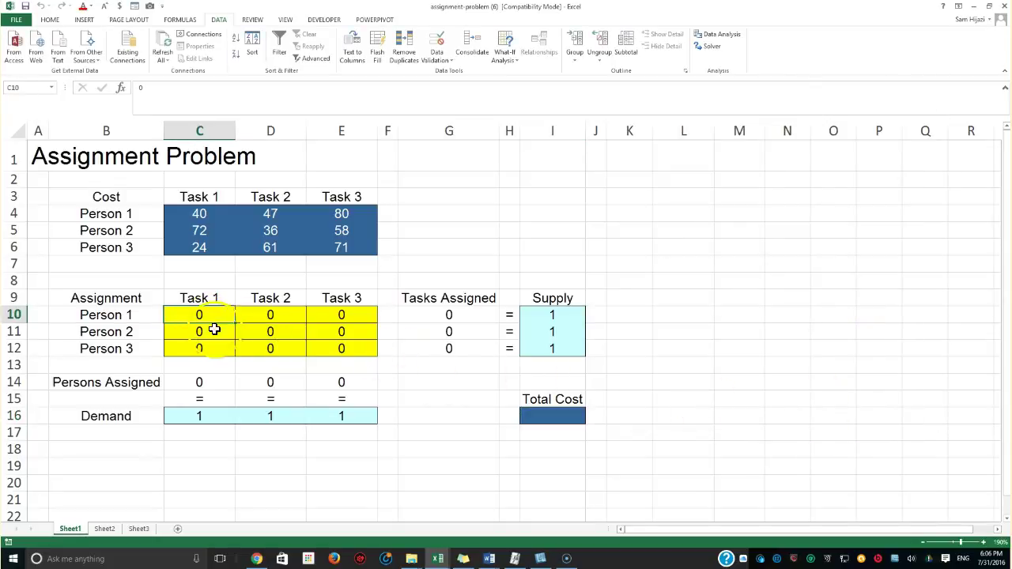
text(1)
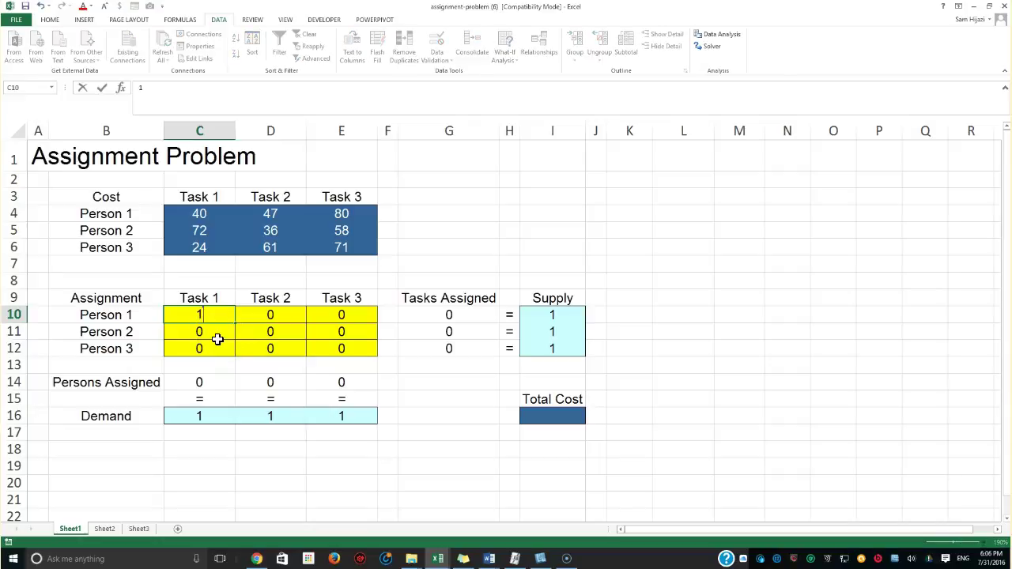
key(Tab)
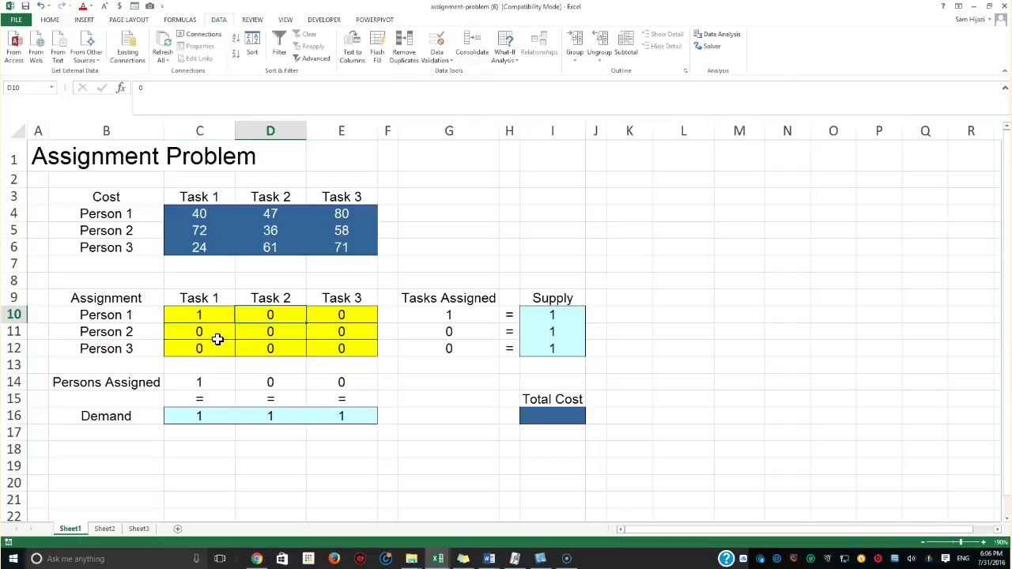
key(Down)
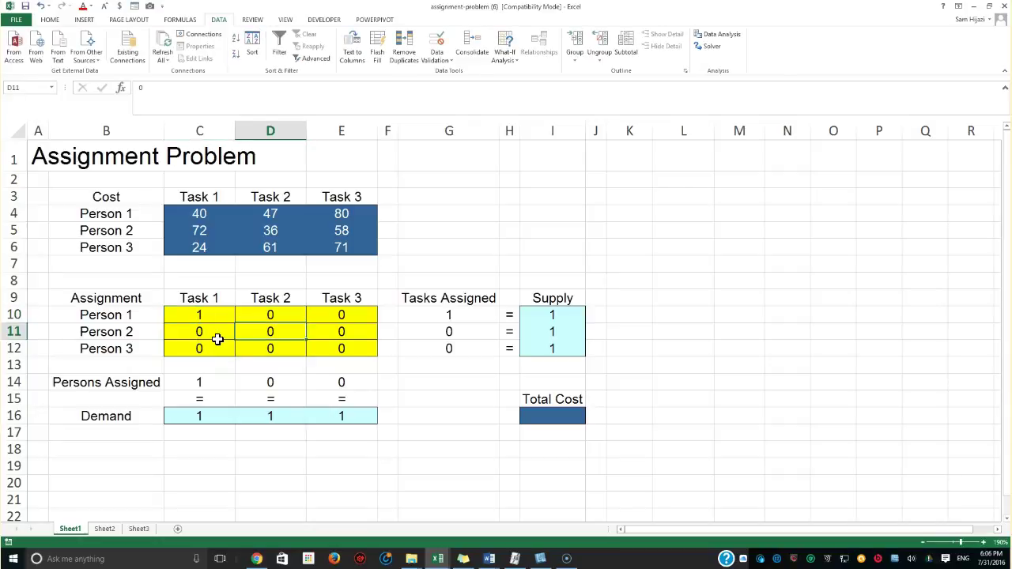
text(1)
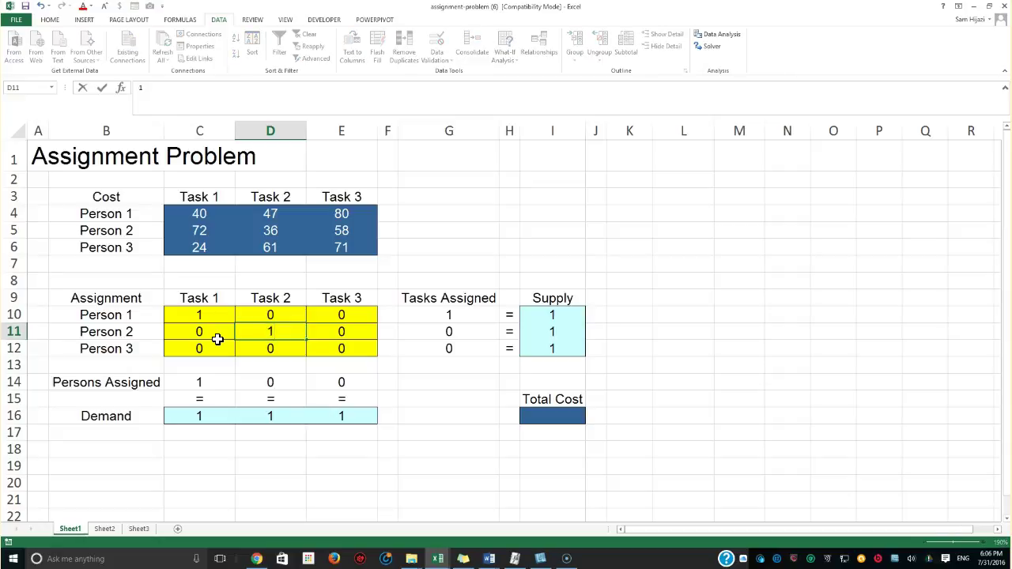
key(Tab)
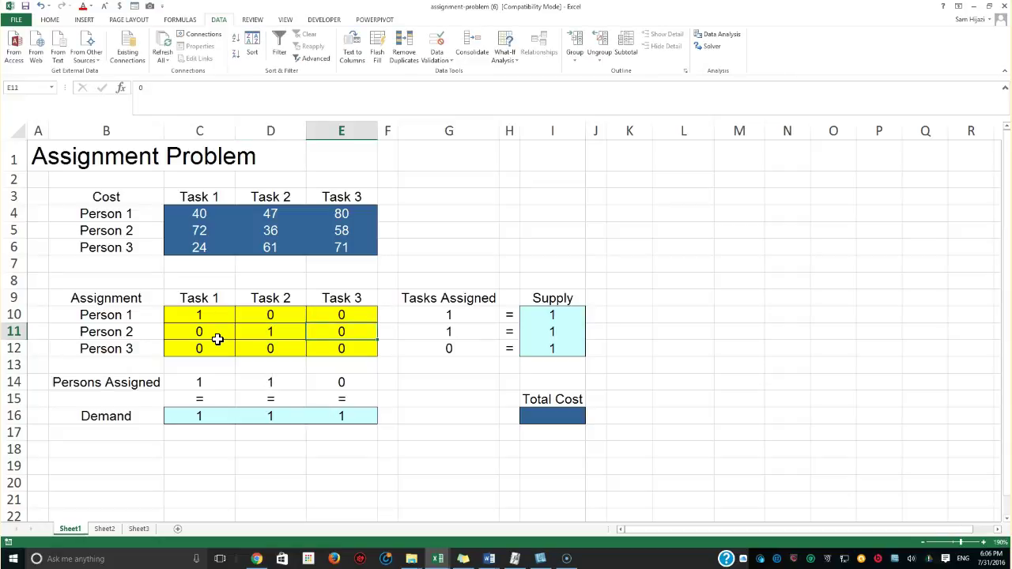
key(Down)
text(1)
key(Return)
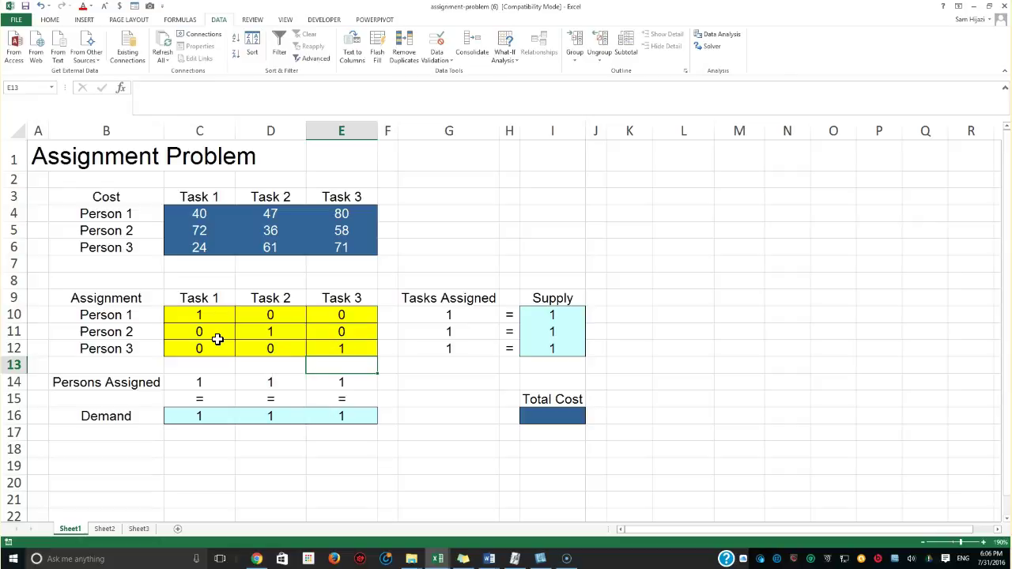
- Enter the formula =SUMPRODUCT(Cost,Assignment) in the total cost cell I16, and check it against the cost range C4:E6
click(528, 417)
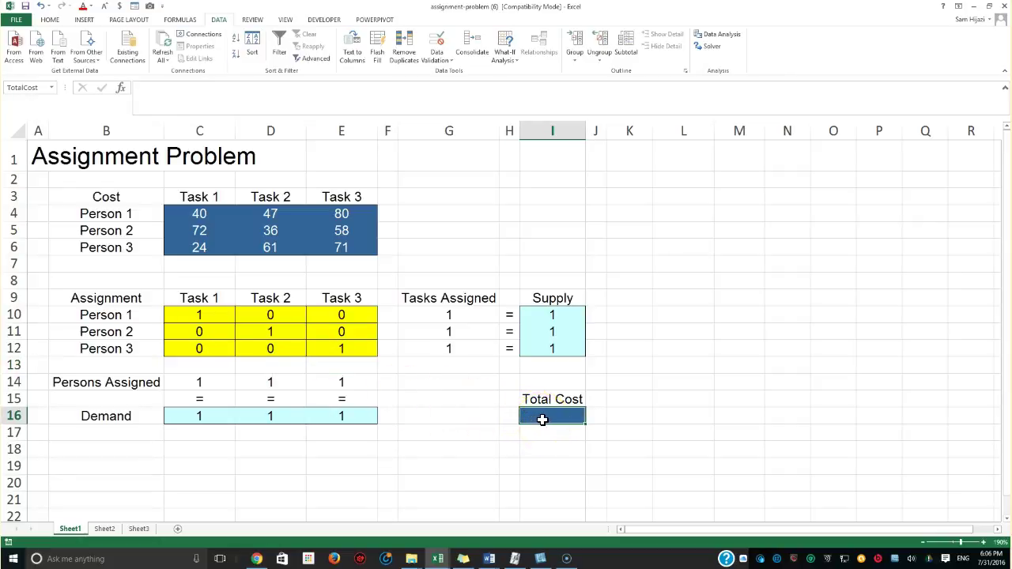
text(=sump)
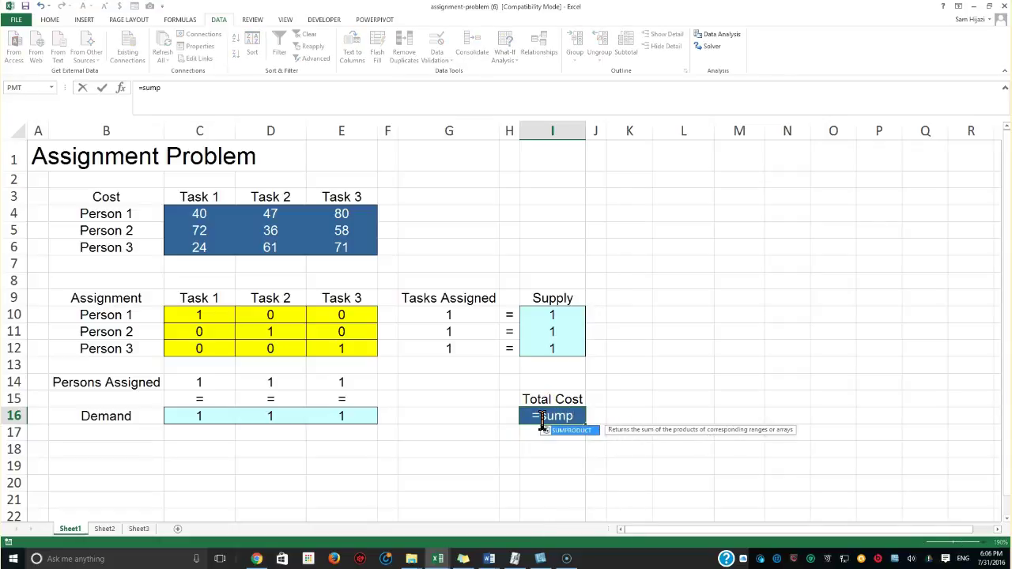
key(Tab)
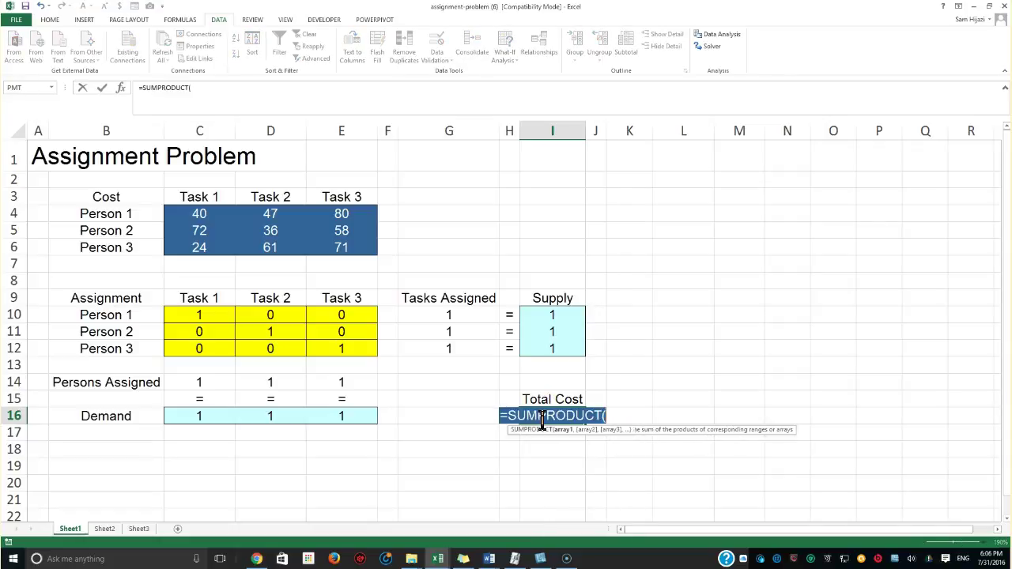
text(c)
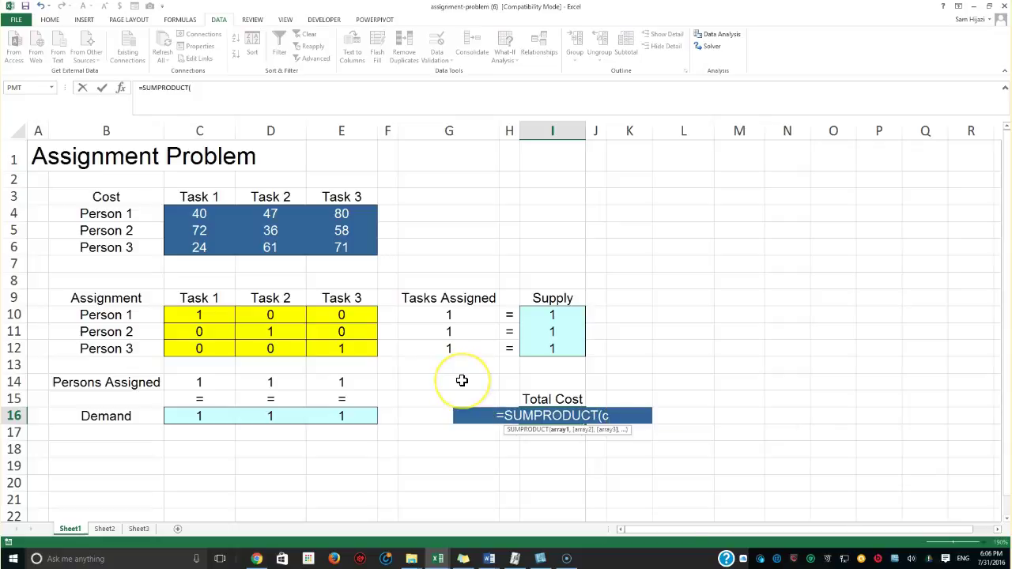
text(ost,ass)
key(Tab)
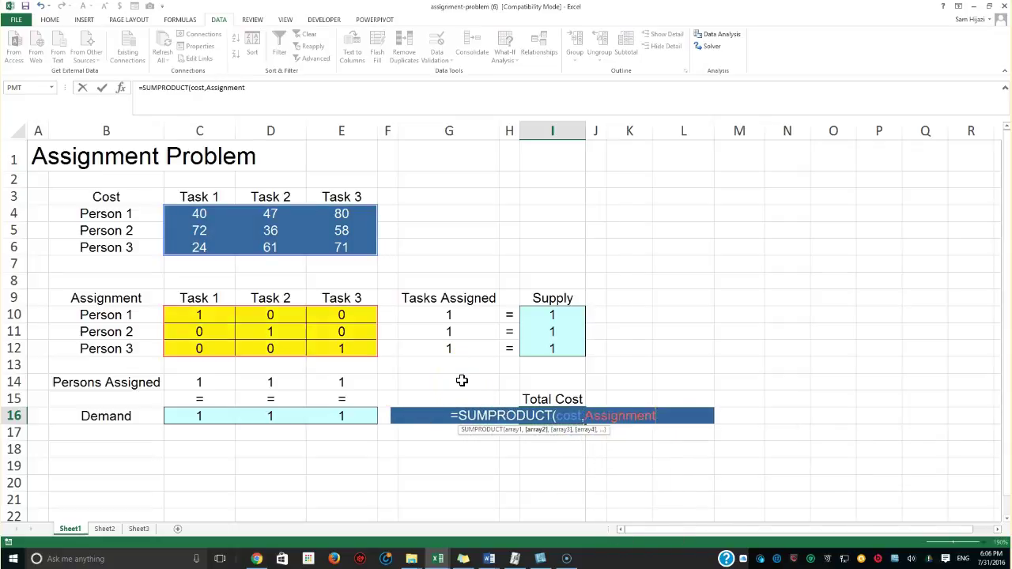
key(Return)
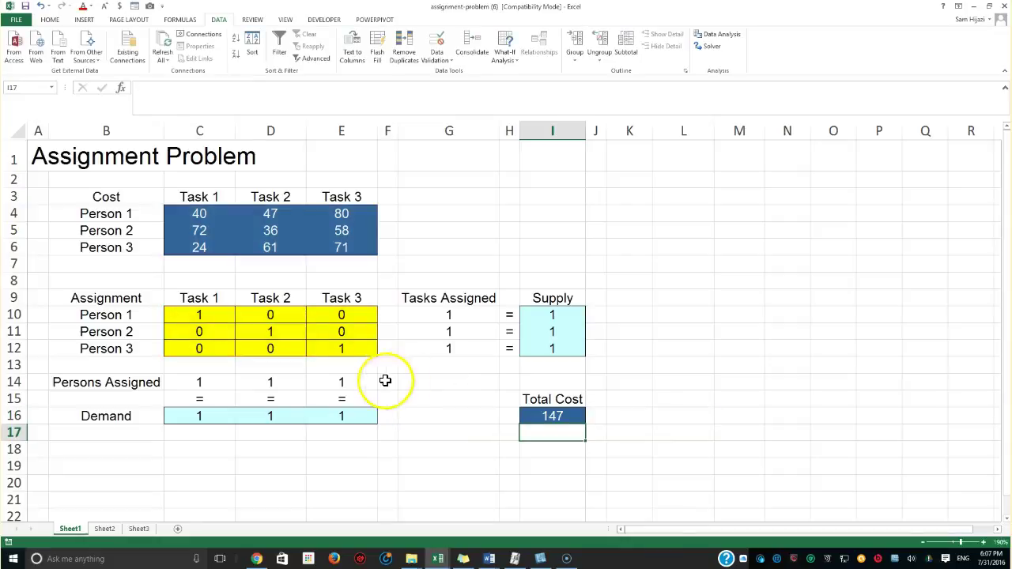
drag(205, 215, 366, 249)
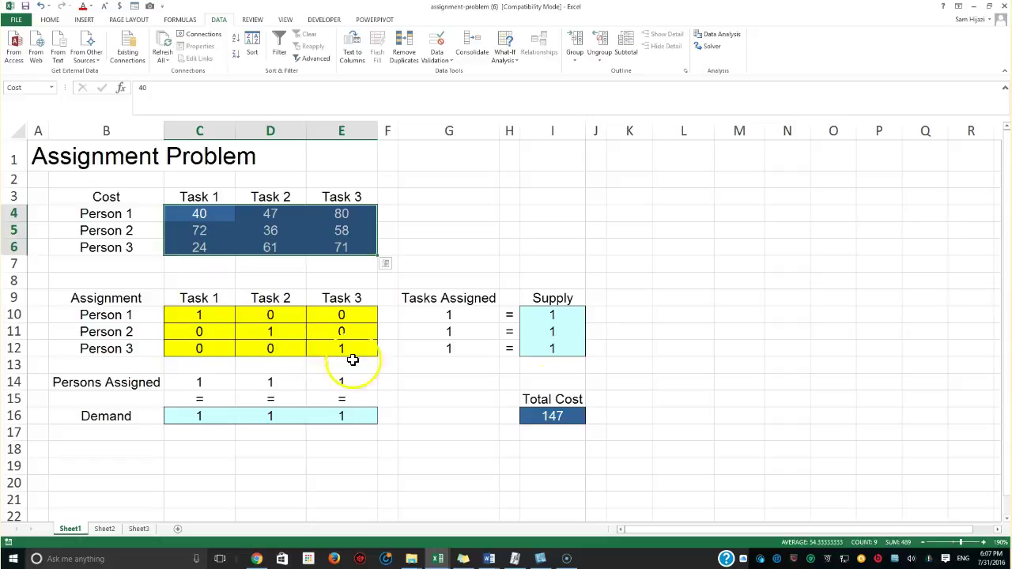
click(567, 420)
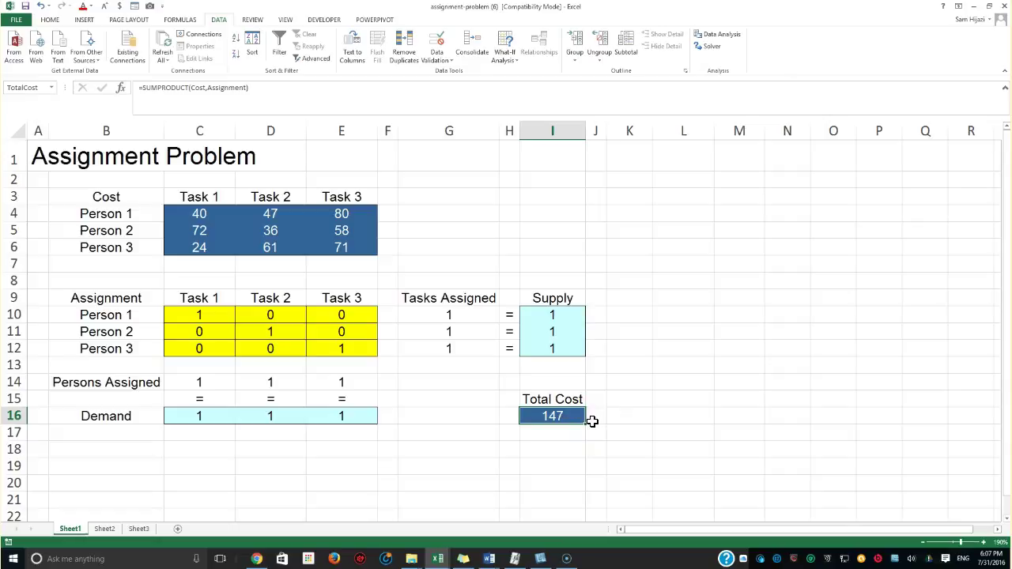
- Try an alternative assignment by setting E12 and C10 to 0 and E10 and C12 to 1
click(339, 347)
text(0)
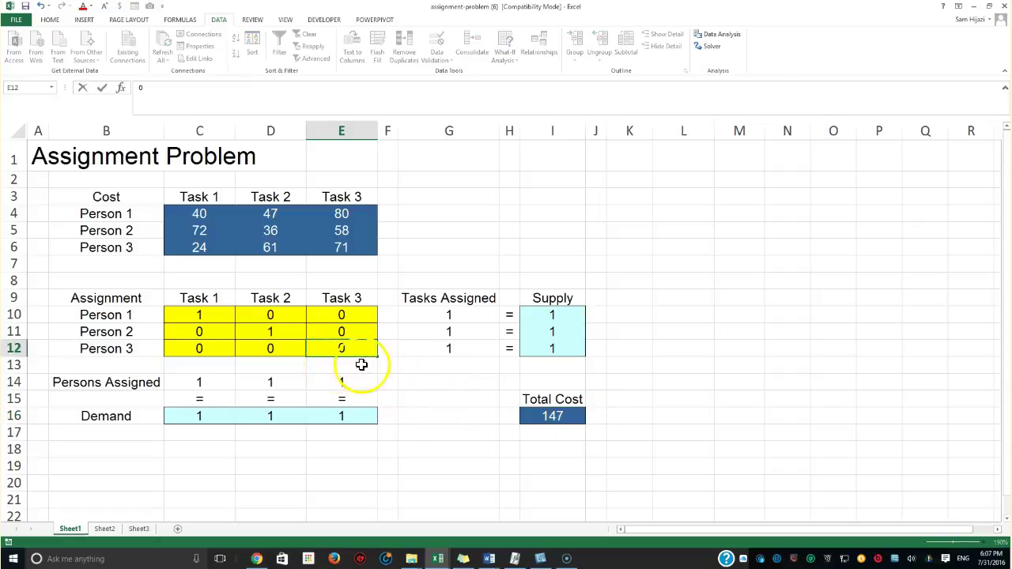
click(196, 315)
text(0)
click(334, 316)
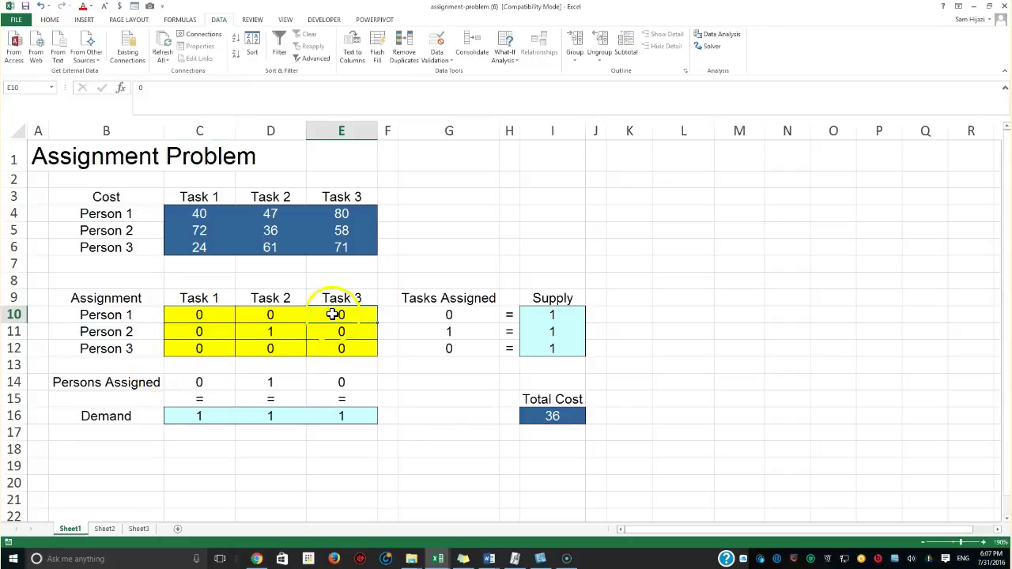
text(1)
click(188, 353)
text(1)
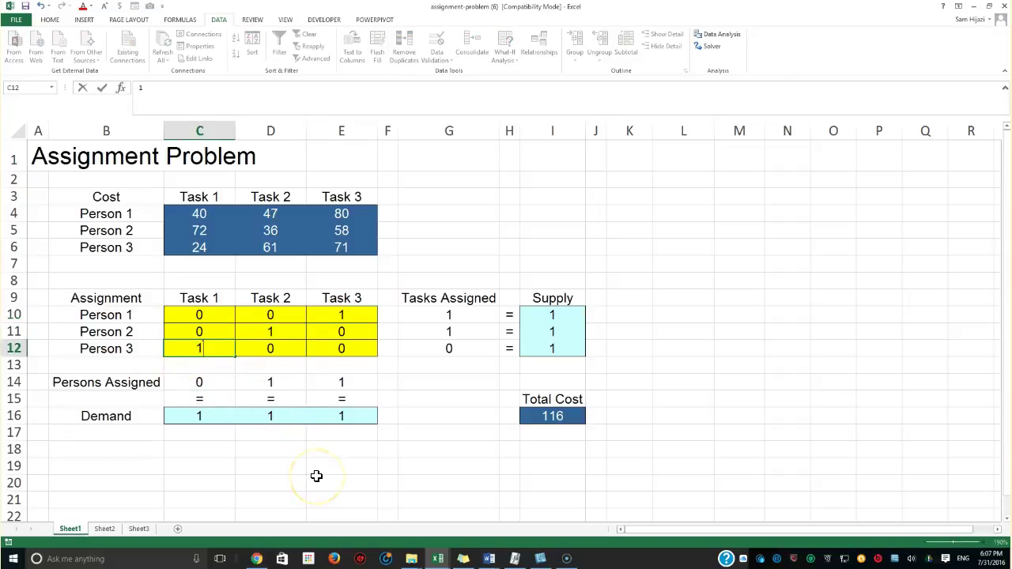
key(Return)
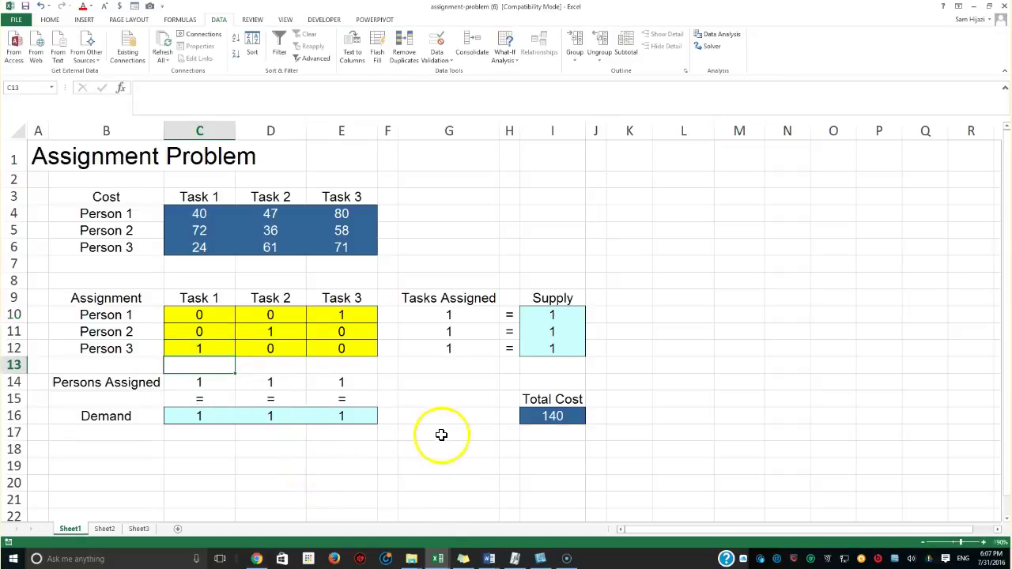
- Restore the diagonal assignment by setting C10 to 1, E10 and C12 to 0, and E12 to 1
click(203, 315)
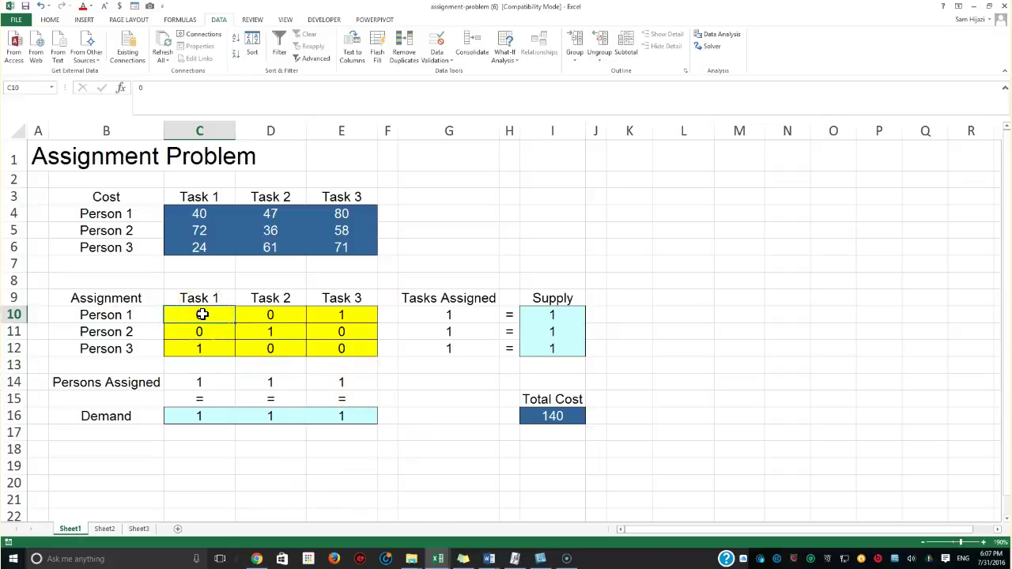
text(1)
click(340, 318)
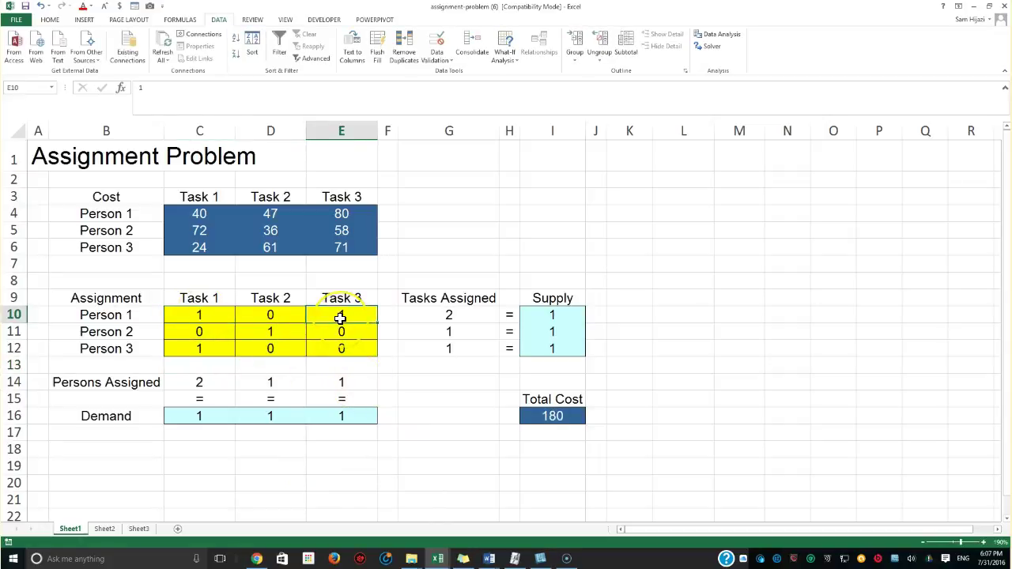
text(0)
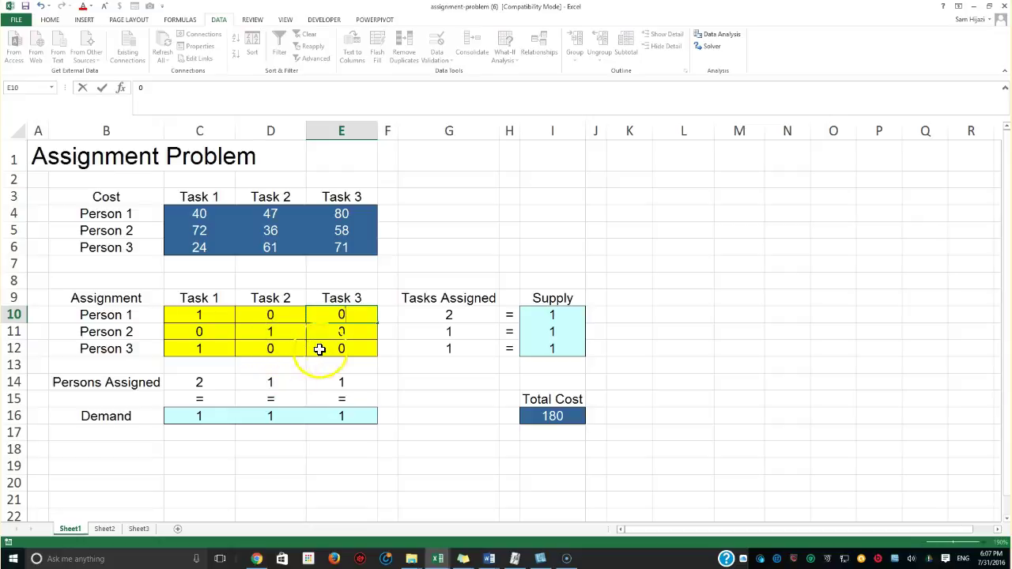
click(202, 350)
text(0)
key(Tab)
key(Tab)
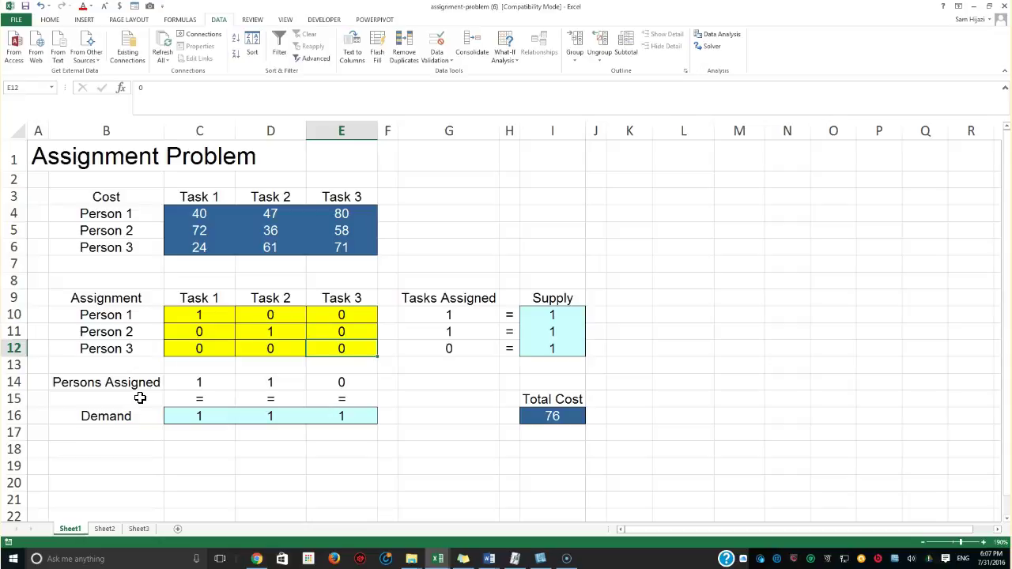
text(1)
key(Return)
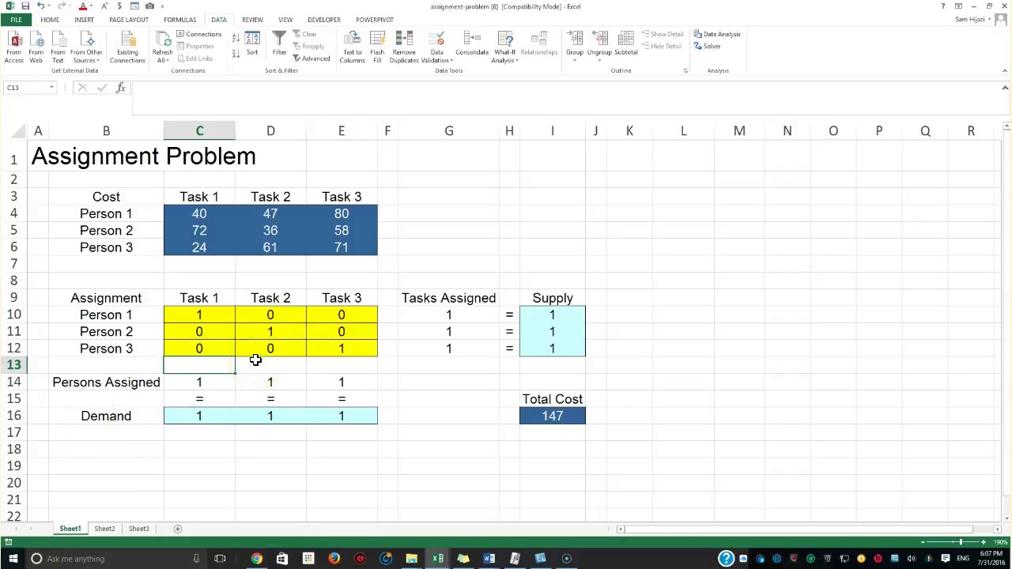
- Reset the trial assignment by entering 0 in the diagonal cells C10, D11 and E12
click(272, 315)
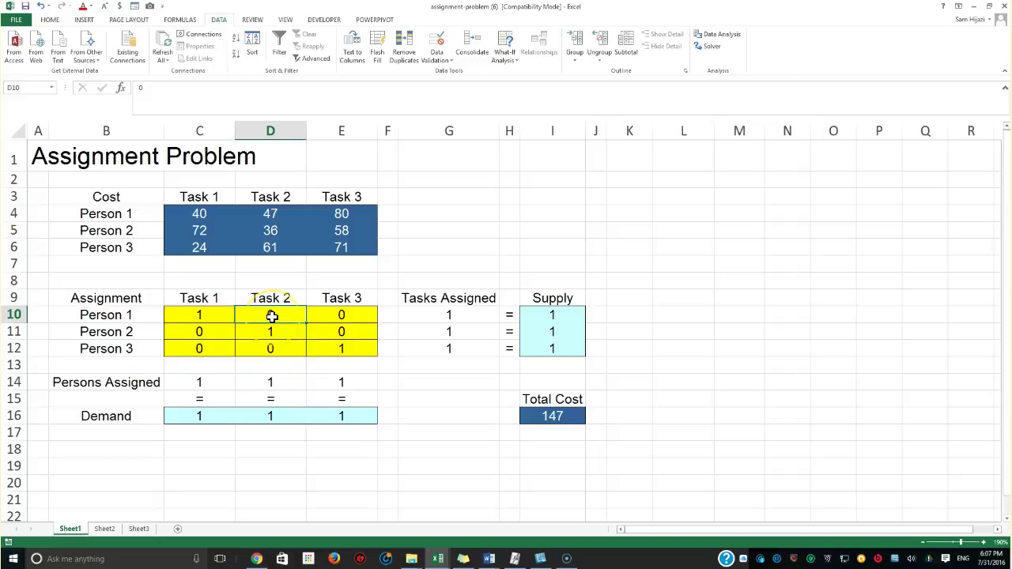
click(208, 313)
text(1)
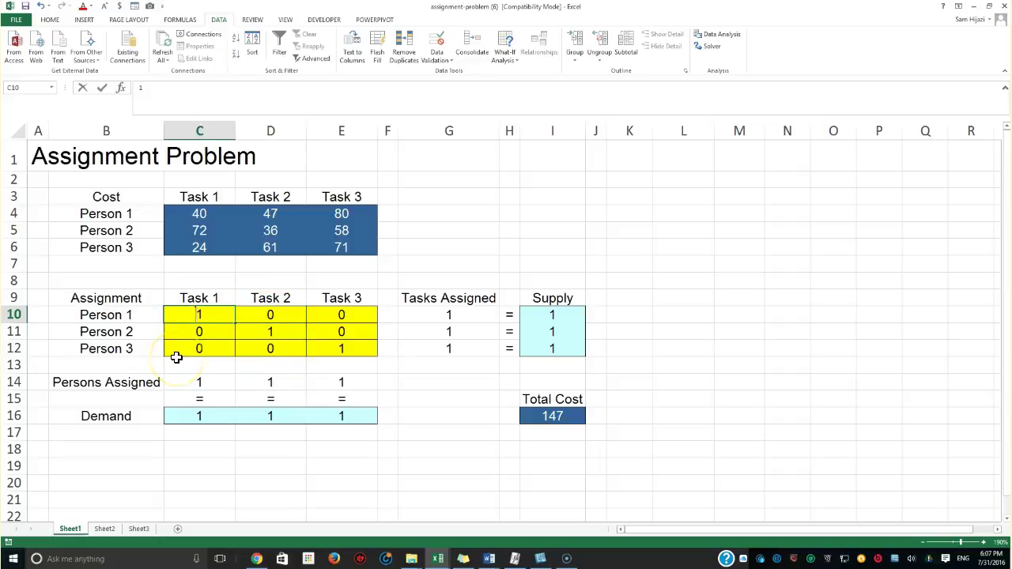
key(BackSpace)
text(0)
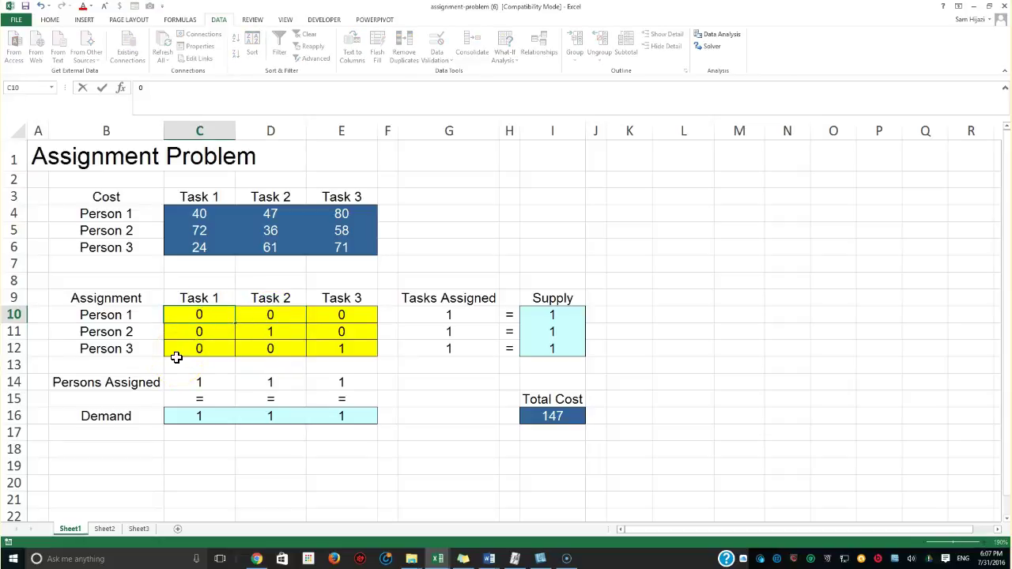
click(281, 332)
text(0)
click(352, 355)
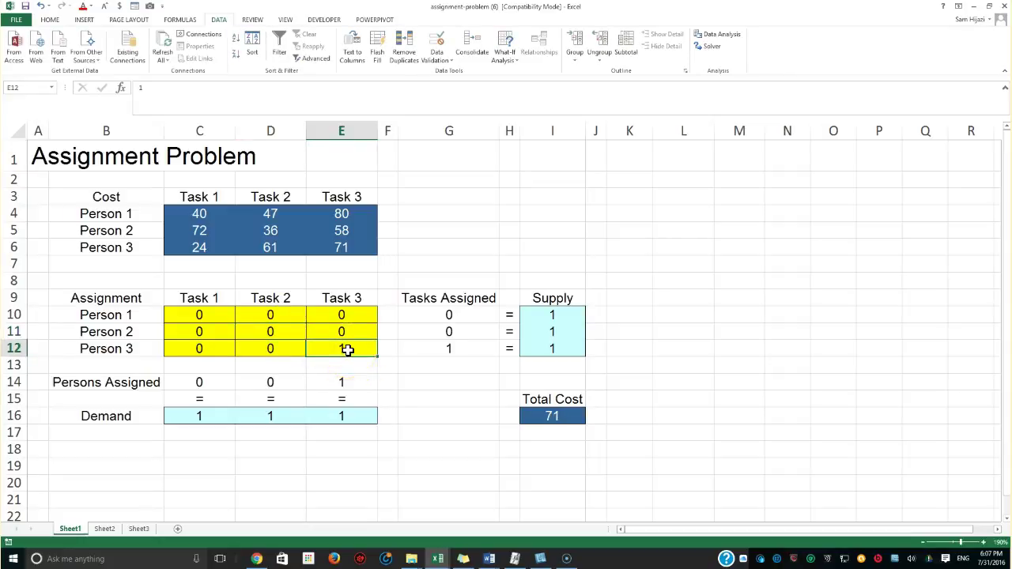
text(0)
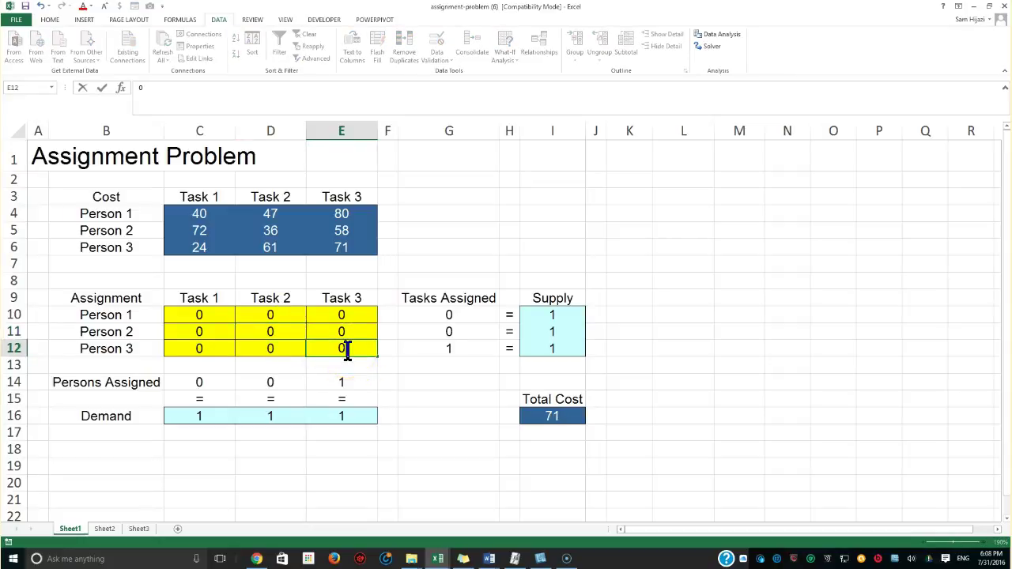
click(452, 468)
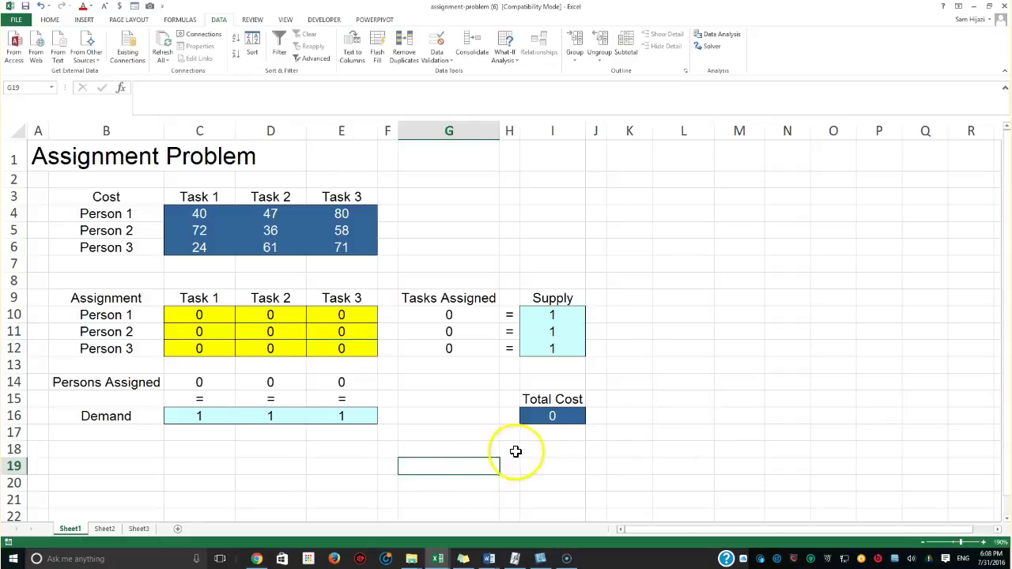
- Check the formulas behind the total cost in I16, the persons assigned in C14 and the tasks assigned in G10
click(534, 416)
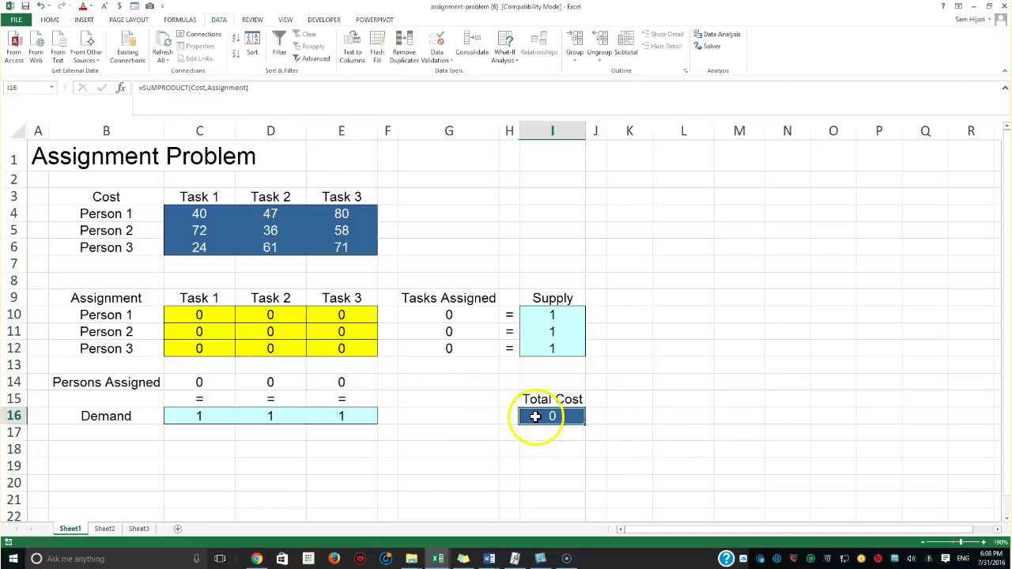
click(193, 380)
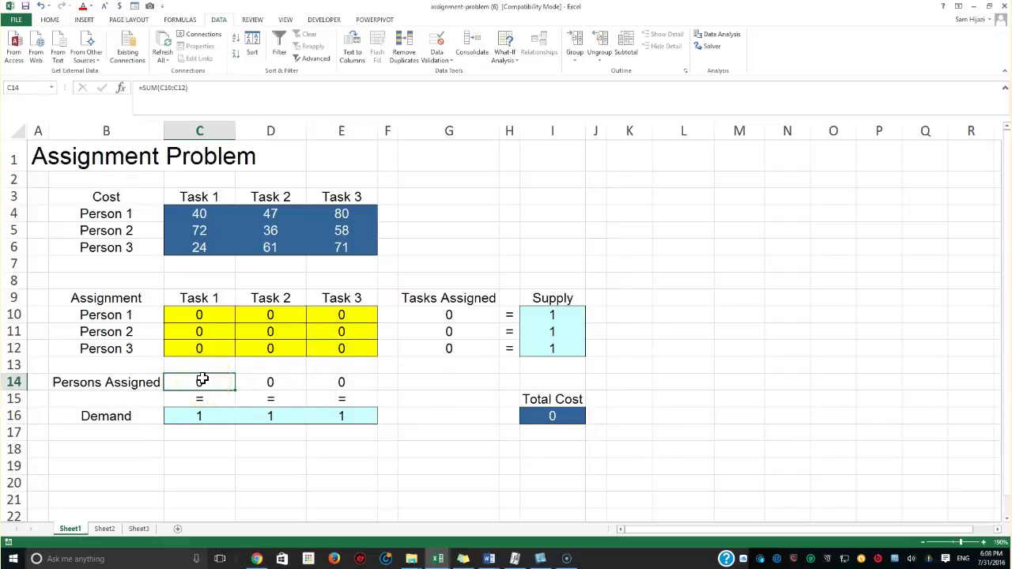
double_click(202, 378)
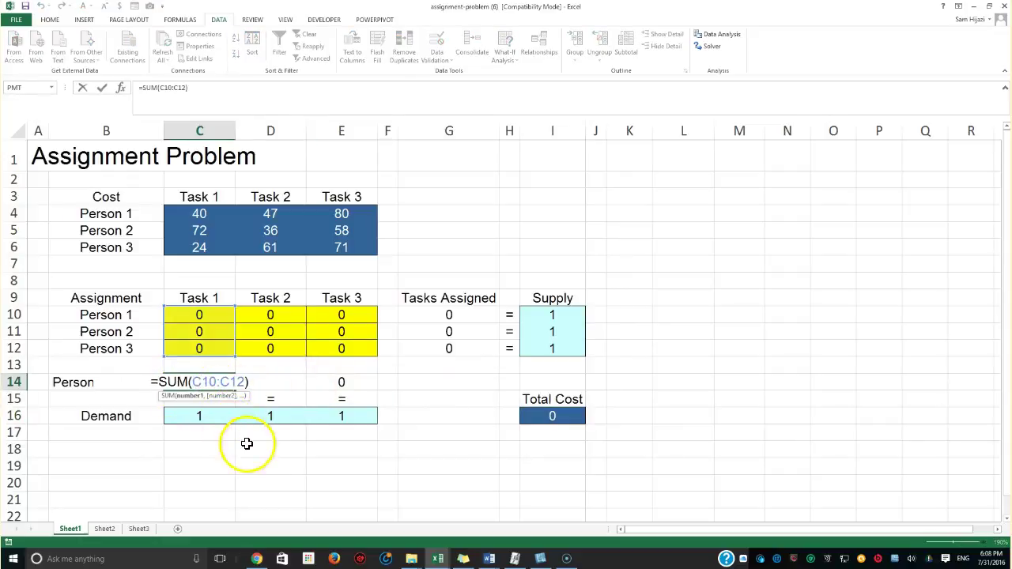
key(Escape)
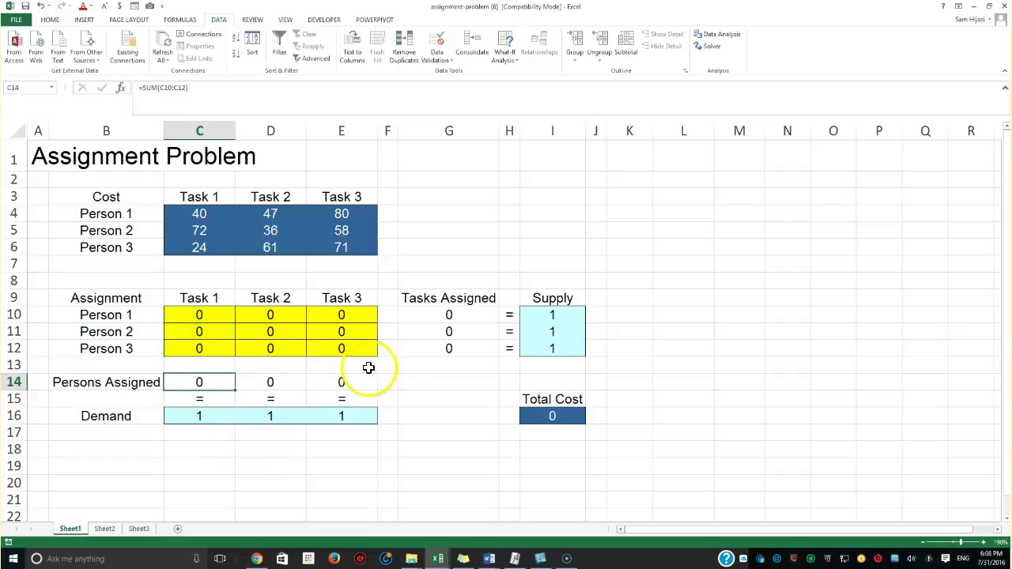
click(446, 316)
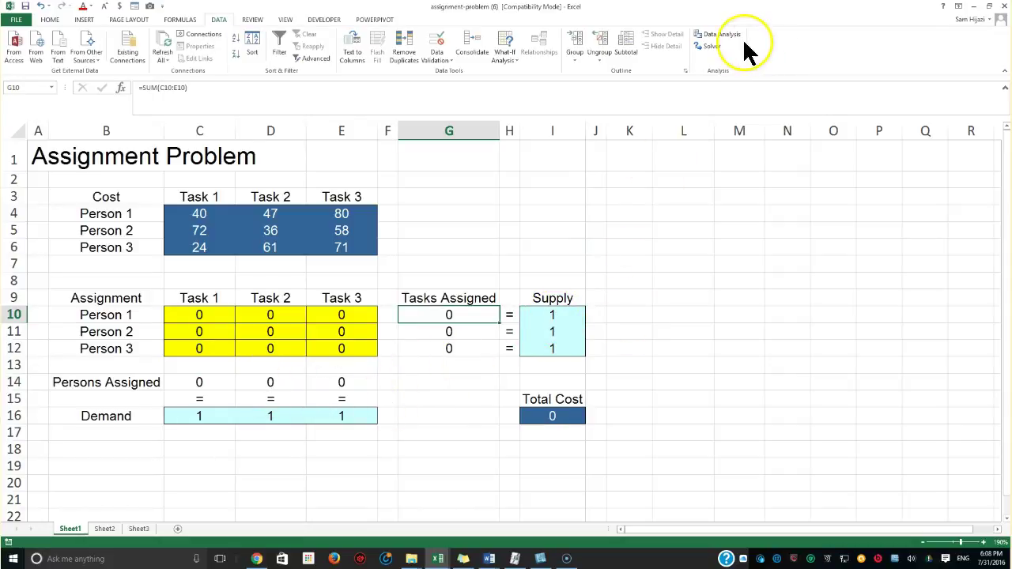
- Review the Solver objective, variable cells and constraints, solve the model to minimize TotalCost, and keep the Solver solution
click(712, 46)
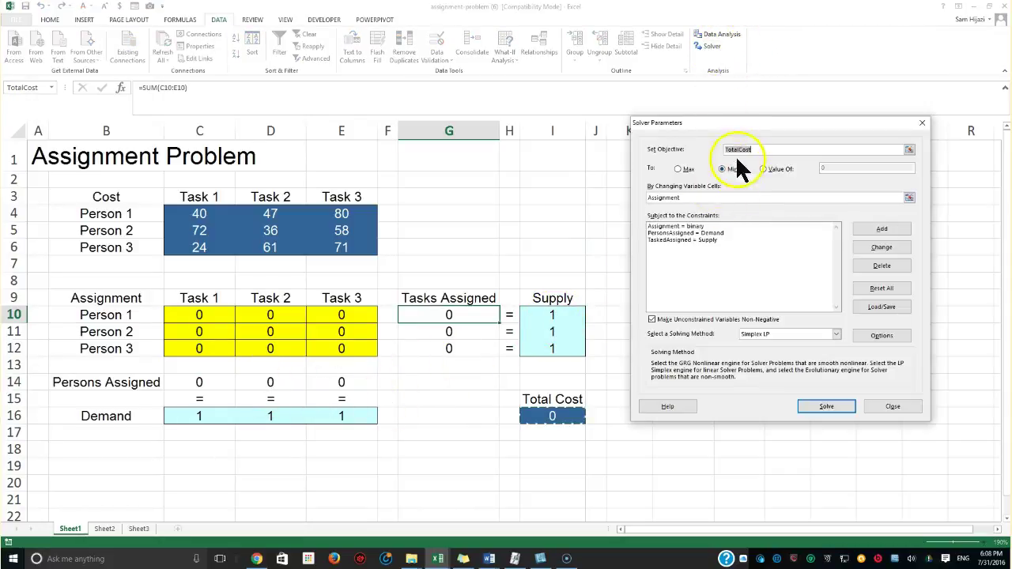
click(682, 198)
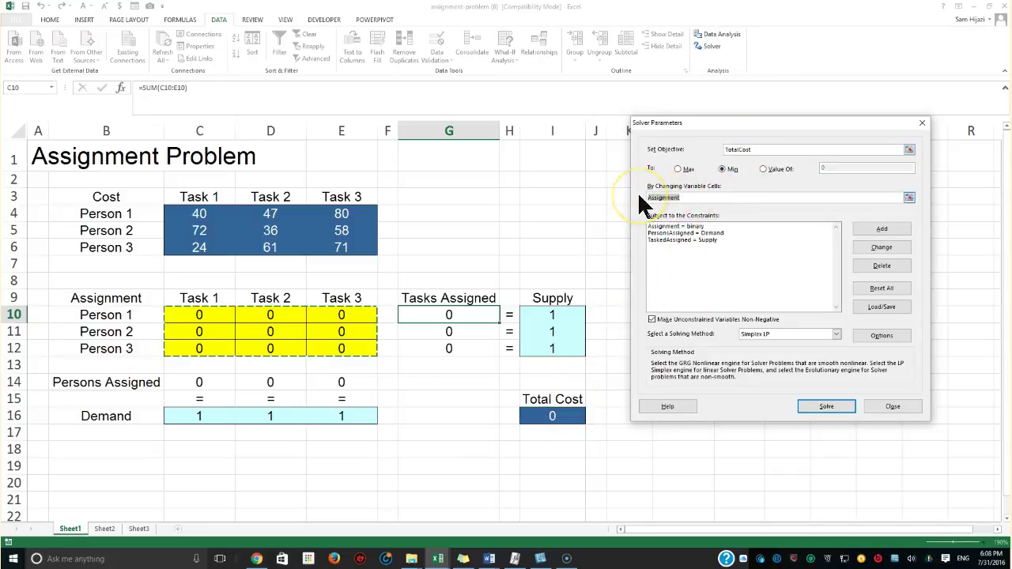
click(674, 228)
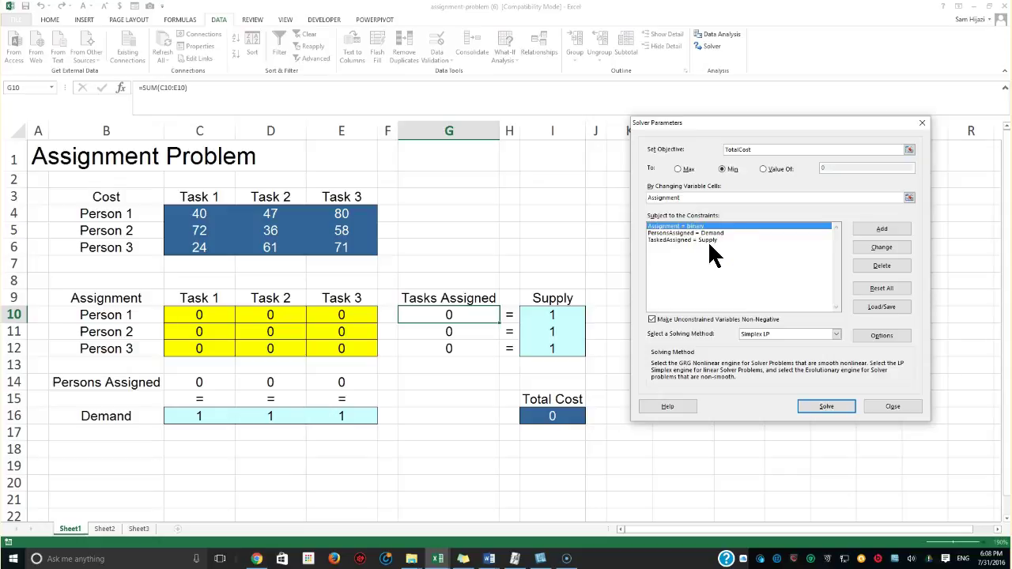
click(823, 408)
click(822, 407)
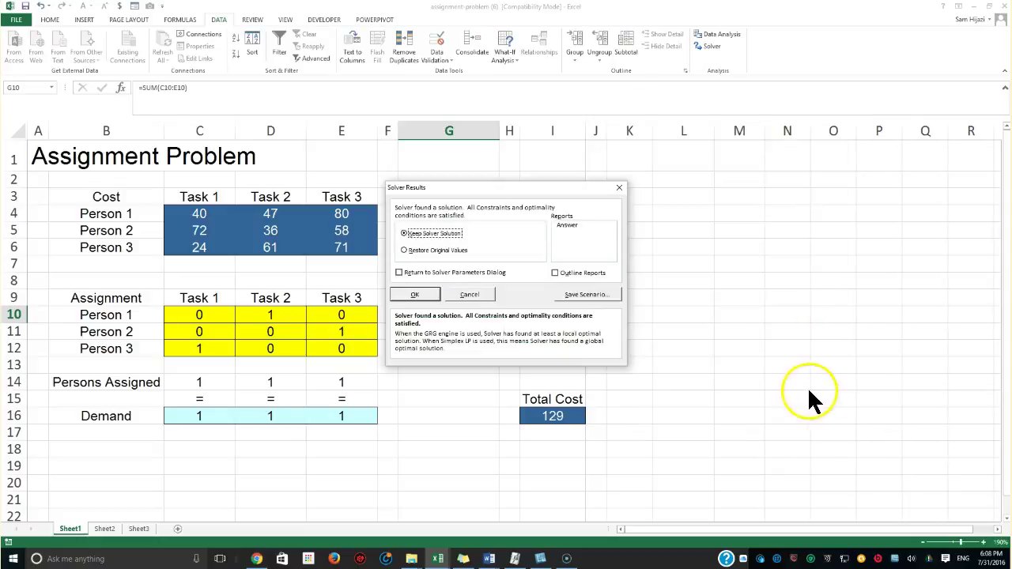
click(425, 302)
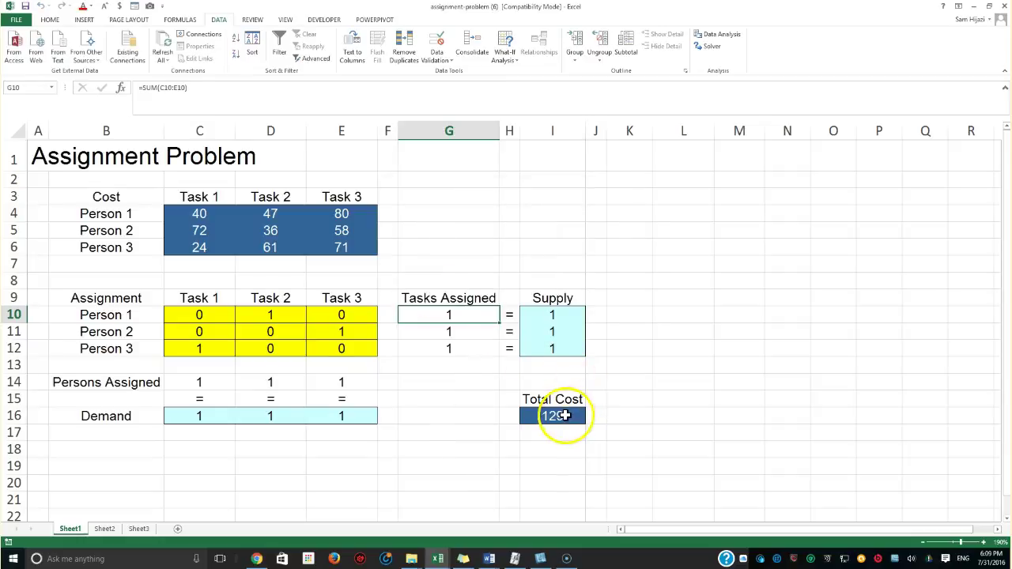
- Examine the solved total cost, the chosen assignments, and the persons assigned, demand and tasks assigned ranges
click(564, 415)
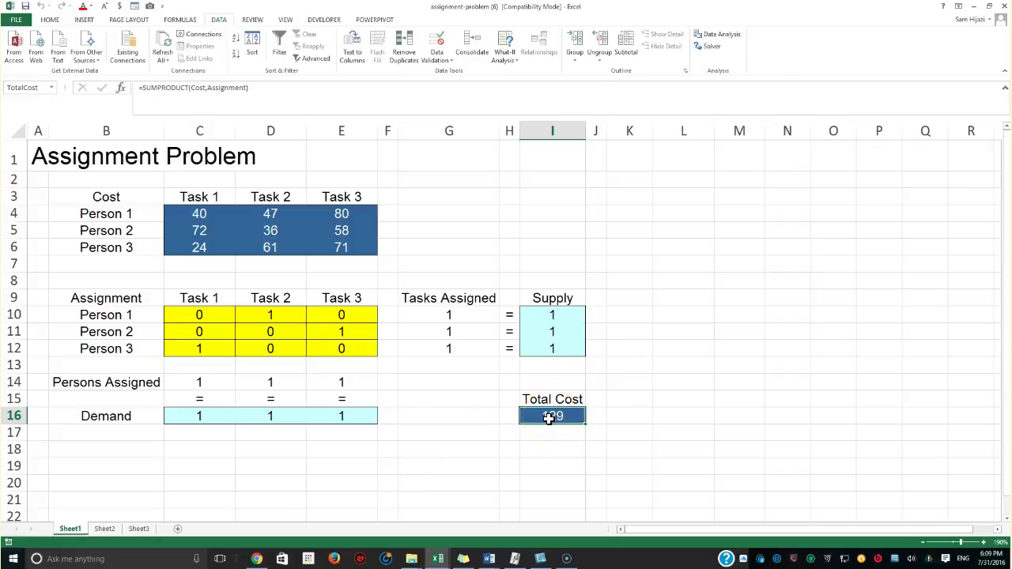
click(272, 316)
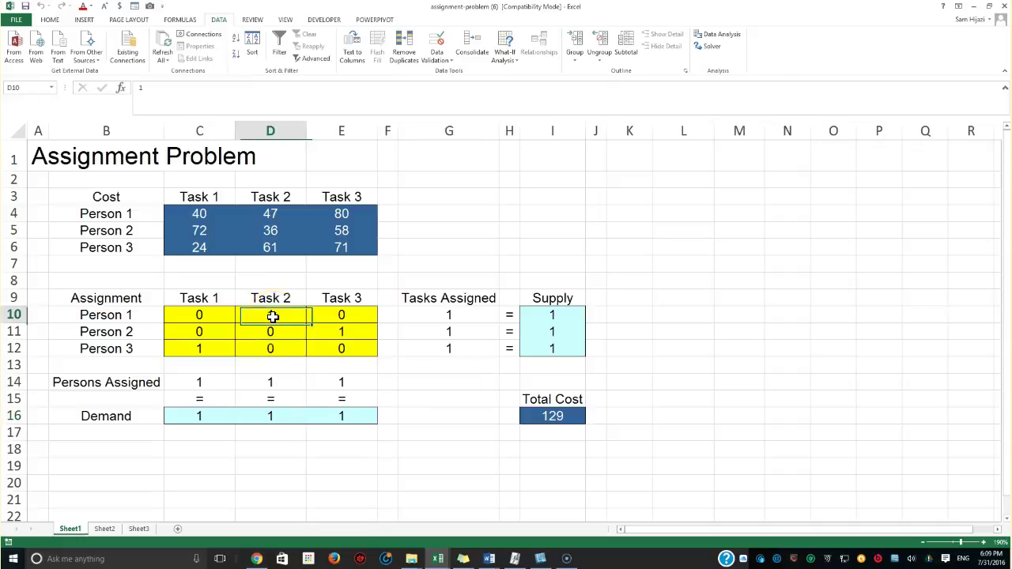
click(338, 334)
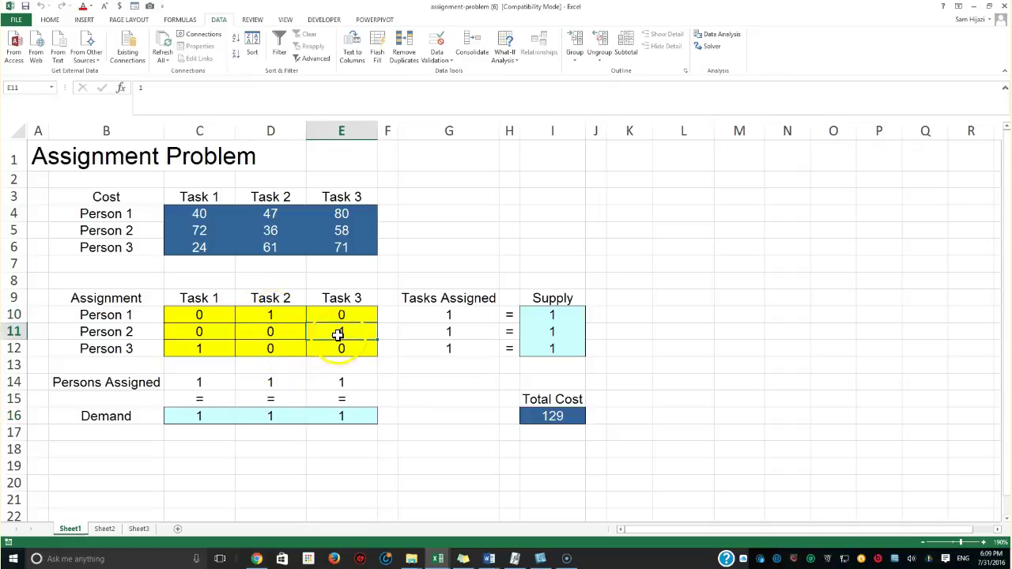
click(199, 350)
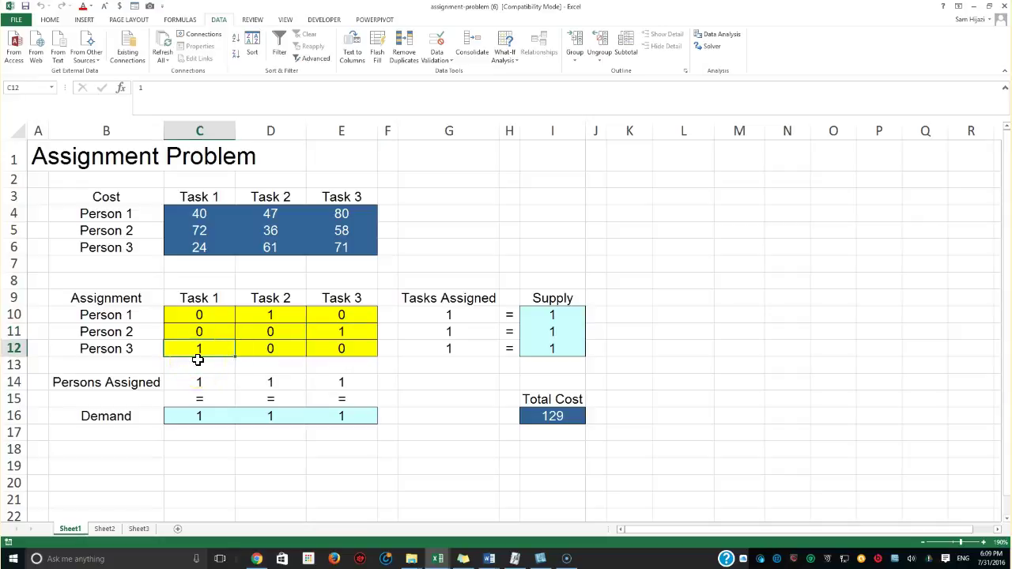
drag(212, 385, 329, 386)
drag(208, 419, 335, 413)
drag(426, 323, 452, 356)
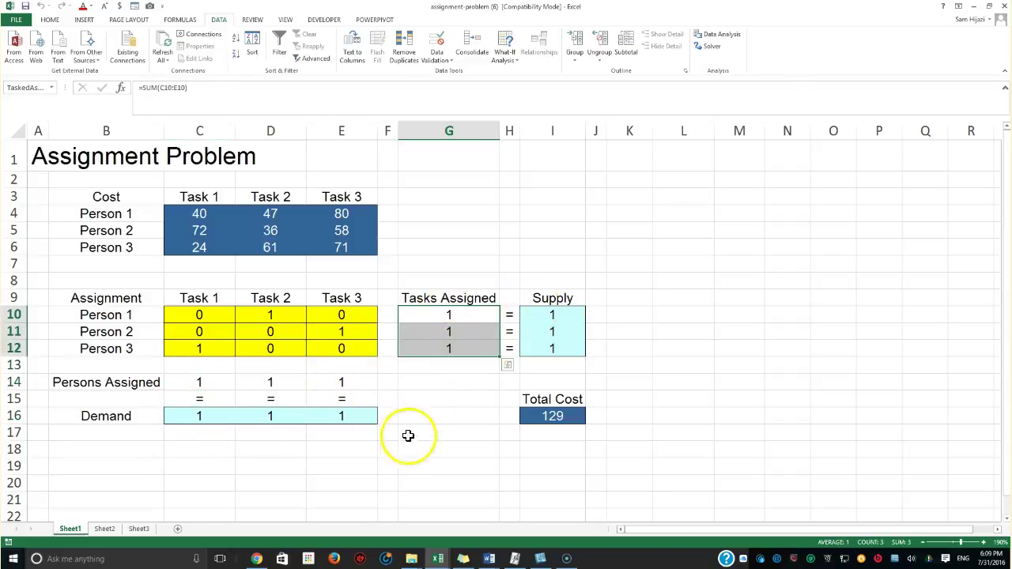